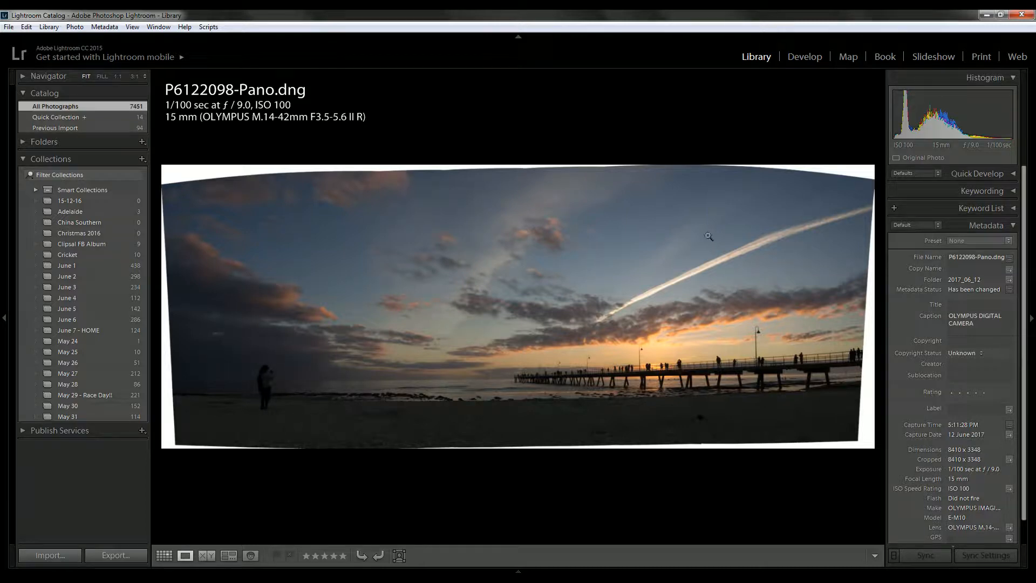
- Straighten the panorama along the sea horizon to a crop angle of 0.75
{"action": "left_click", "coordinate": [809, 56]}
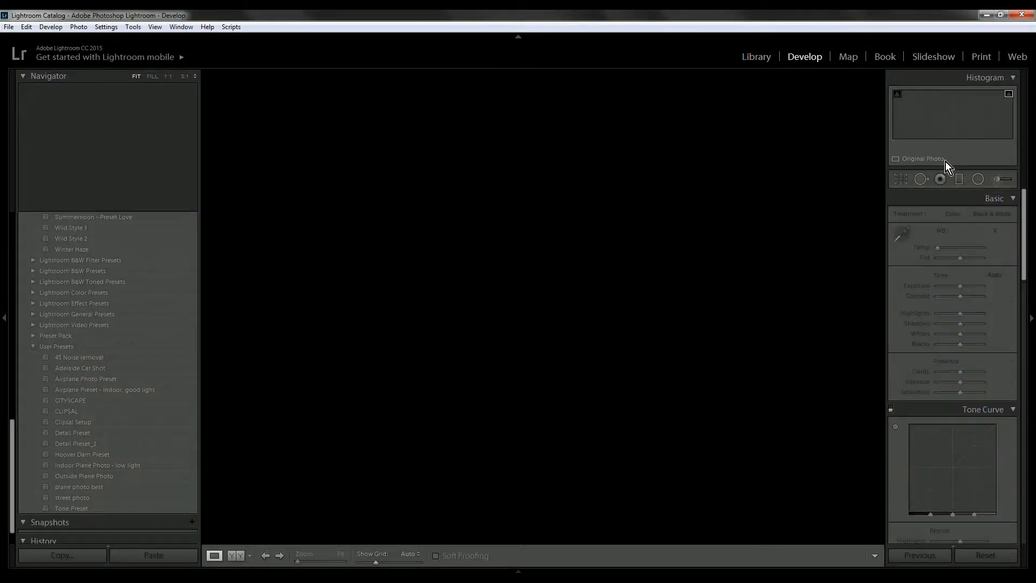
{"action": "left_click", "coordinate": [900, 180]}
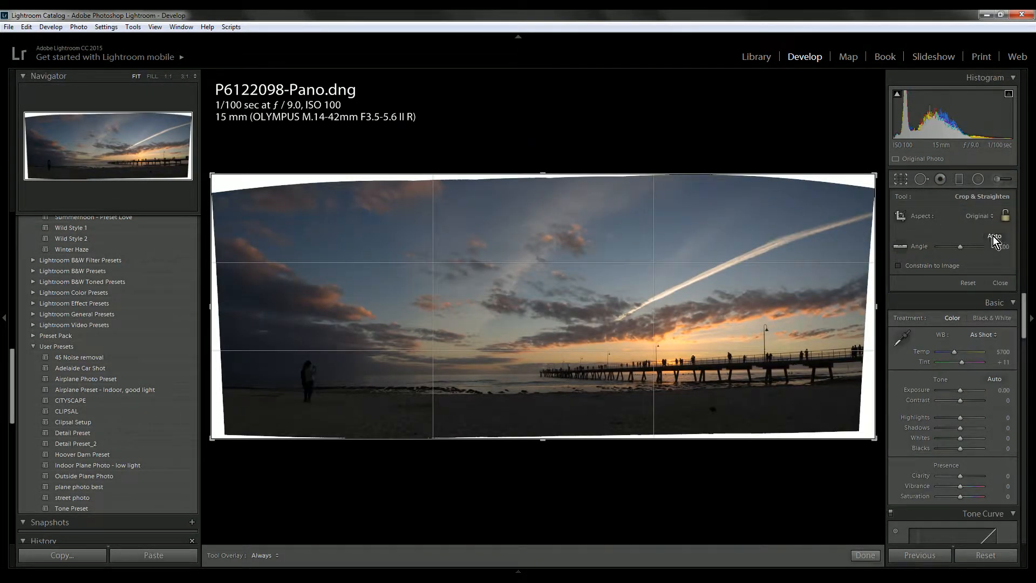
{"action": "left_click", "coordinate": [993, 236]}
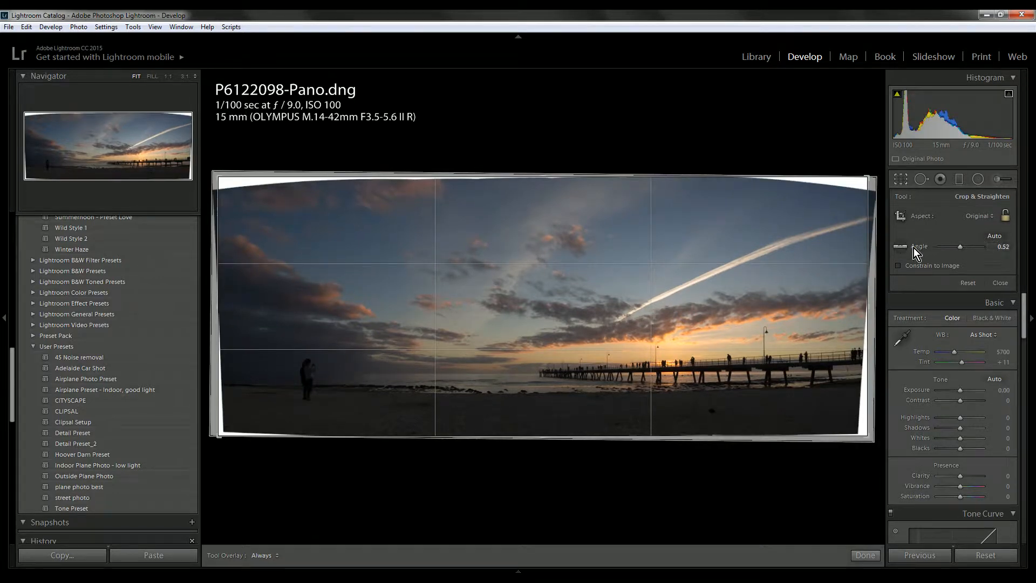
{"action": "left_click", "coordinate": [901, 247]}
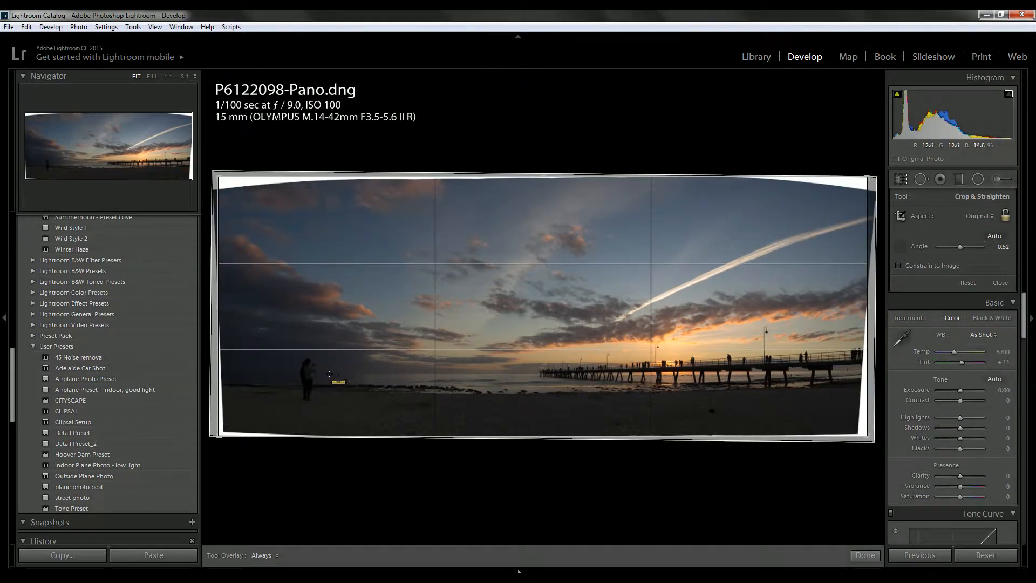
{"action": "mouse_move", "coordinate": [324, 373]}
{"action": "left_mouse_down"}
{"action": "mouse_move", "coordinate": [679, 385]}
{"action": "mouse_move", "coordinate": [804, 362]}
{"action": "mouse_move", "coordinate": [858, 358]}
{"action": "mouse_move", "coordinate": [858, 371]}
{"action": "left_mouse_up"}
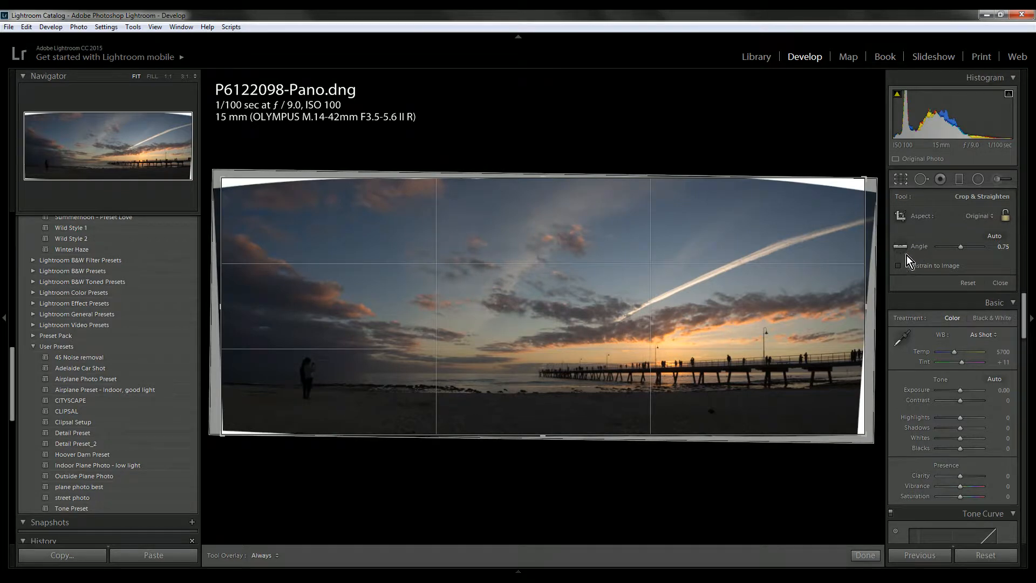
- Crop the panorama inward on all sides to remove the white borders and the standing person, and apply the crop
{"action": "left_click_drag", "start_coordinate": [866, 308], "coordinate": [861, 308]}
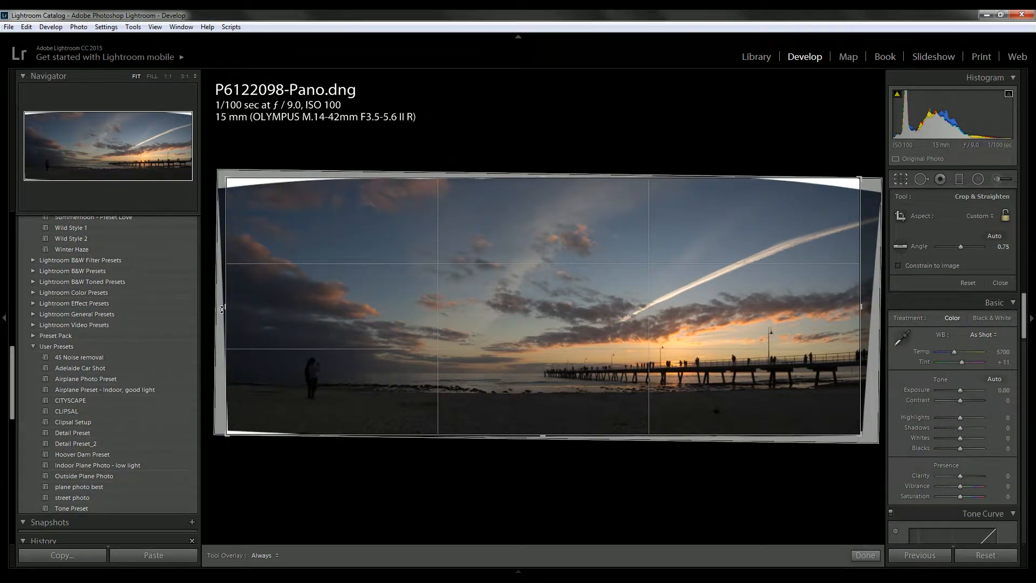
{"action": "left_click_drag", "start_coordinate": [546, 178], "coordinate": [546, 183]}
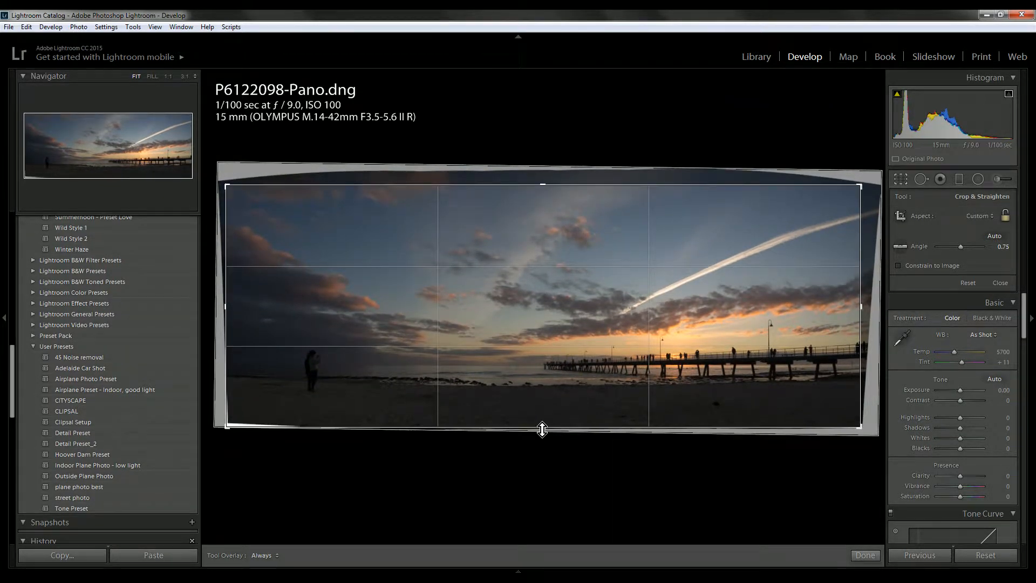
{"action": "left_click_drag", "start_coordinate": [542, 427], "coordinate": [540, 423]}
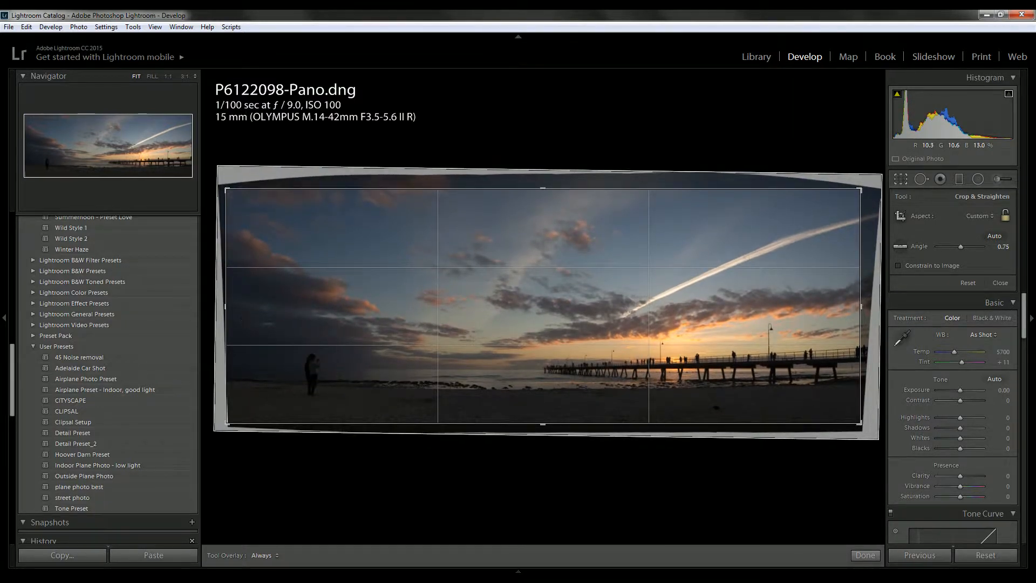
{"action": "left_click_drag", "start_coordinate": [225, 310], "coordinate": [274, 307]}
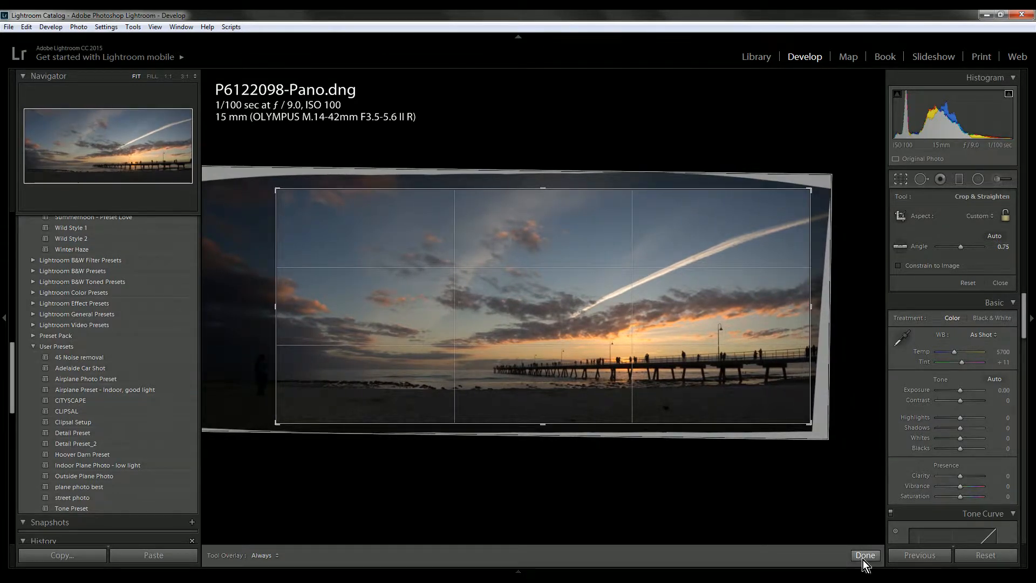
{"action": "left_click", "coordinate": [865, 555]}
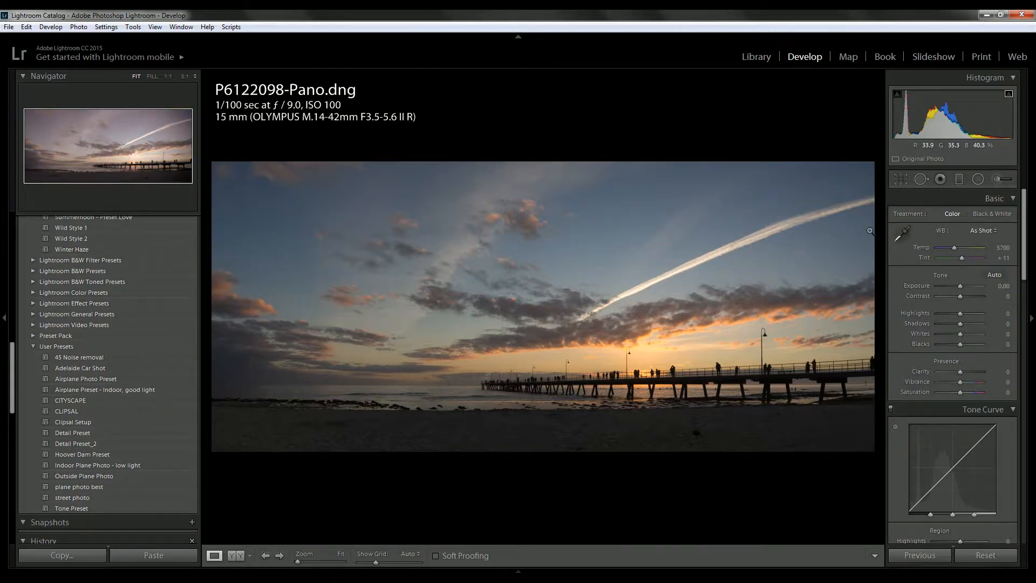
- Try the 2 x 1 and 3 x 1 crop aspect ratios, repositioning and enlarging the 3 x 1 frame over the pier
{"action": "left_click", "coordinate": [900, 178]}
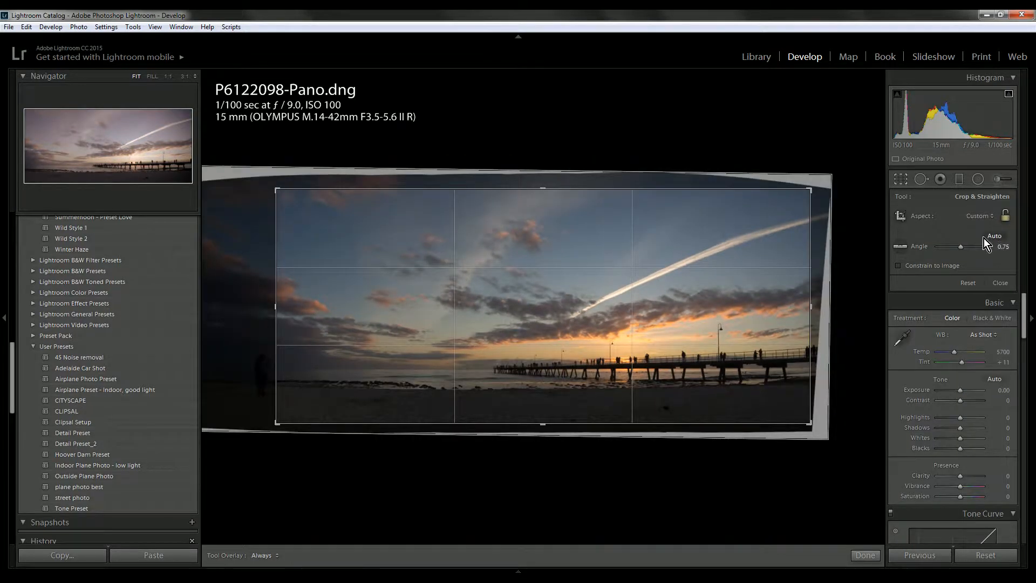
{"action": "left_click", "coordinate": [983, 219]}
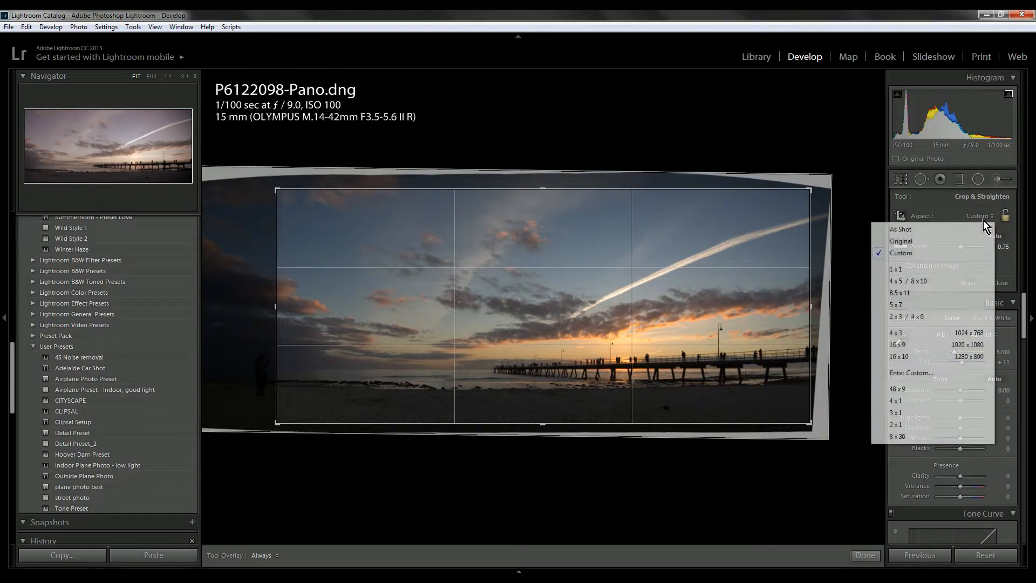
{"action": "left_click", "coordinate": [895, 424]}
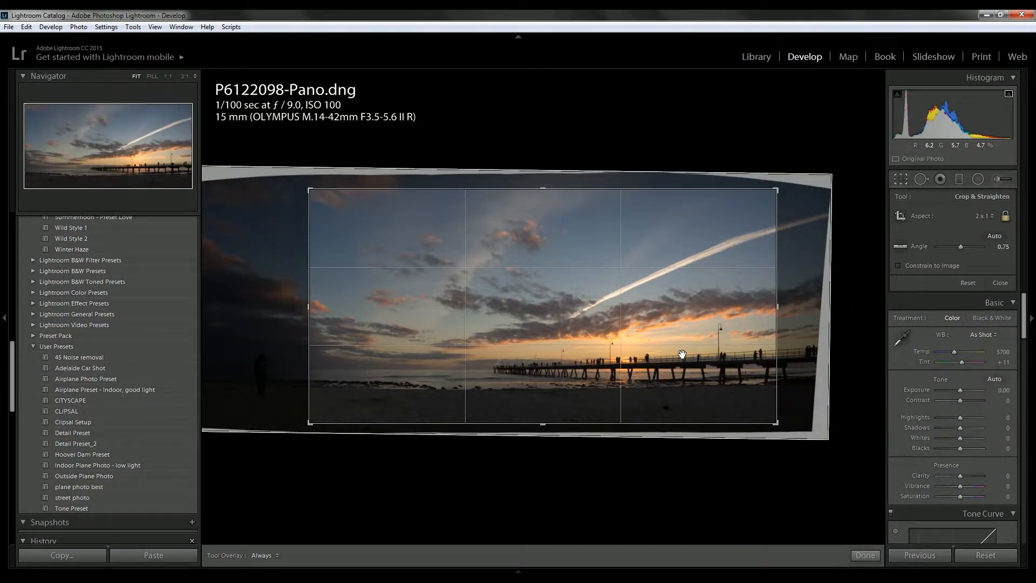
{"action": "left_click", "coordinate": [982, 217]}
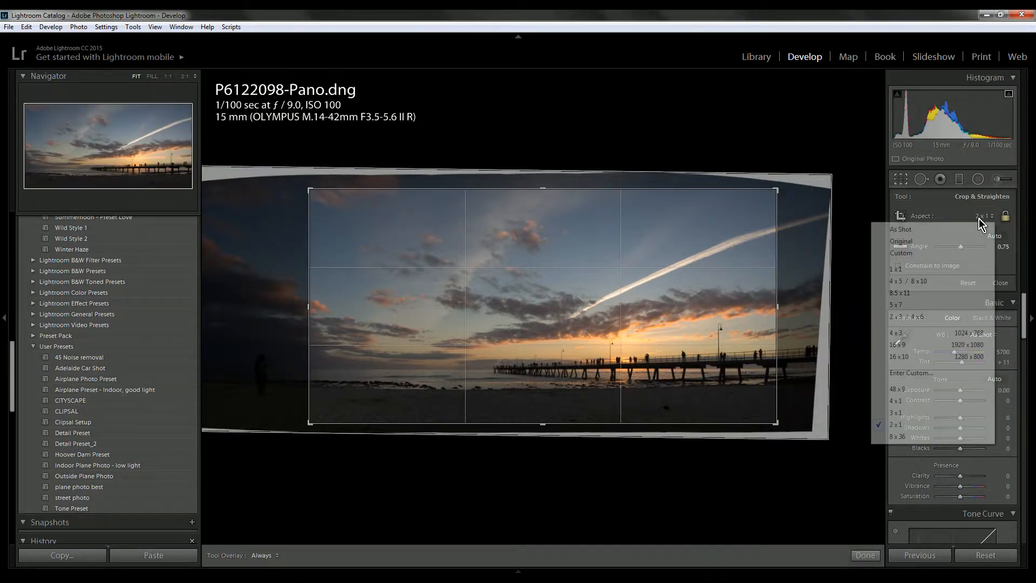
{"action": "left_click", "coordinate": [896, 413]}
{"action": "left_click_drag", "start_coordinate": [659, 342], "coordinate": [627, 299]}
{"action": "left_click_drag", "start_coordinate": [311, 230], "coordinate": [291, 211]}
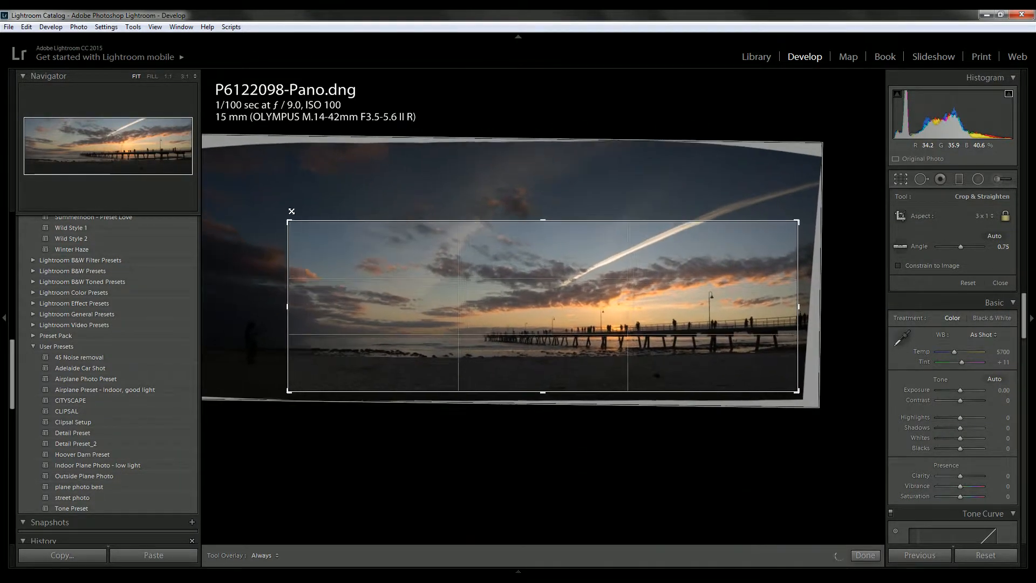
- Try the 2 x 1 crop aspect ratio again, shifting and resizing the frame around the pier and contrail
{"action": "left_click", "coordinate": [980, 220]}
{"action": "left_click", "coordinate": [893, 425]}
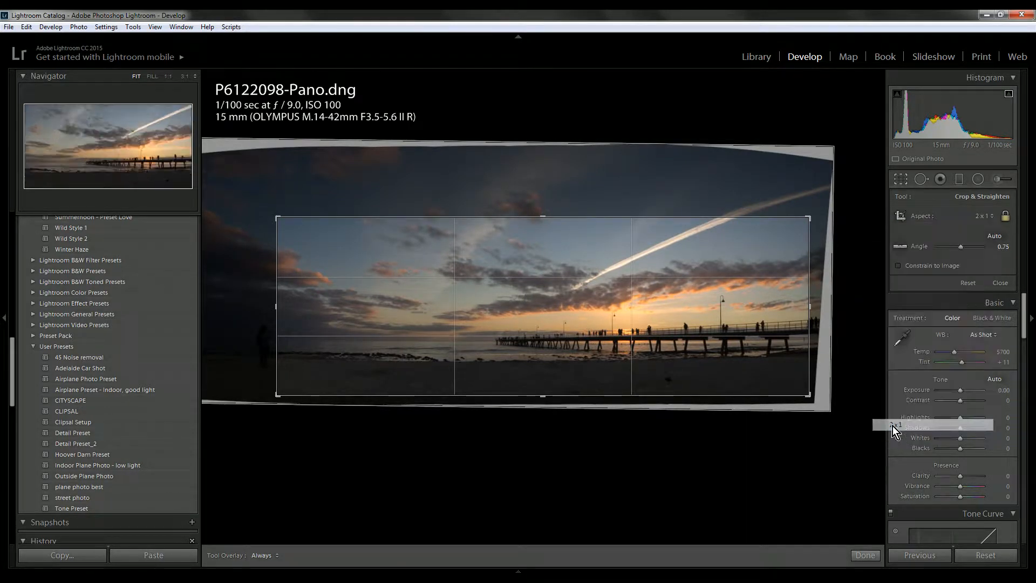
{"action": "left_click_drag", "start_coordinate": [525, 301], "coordinate": [416, 273]}
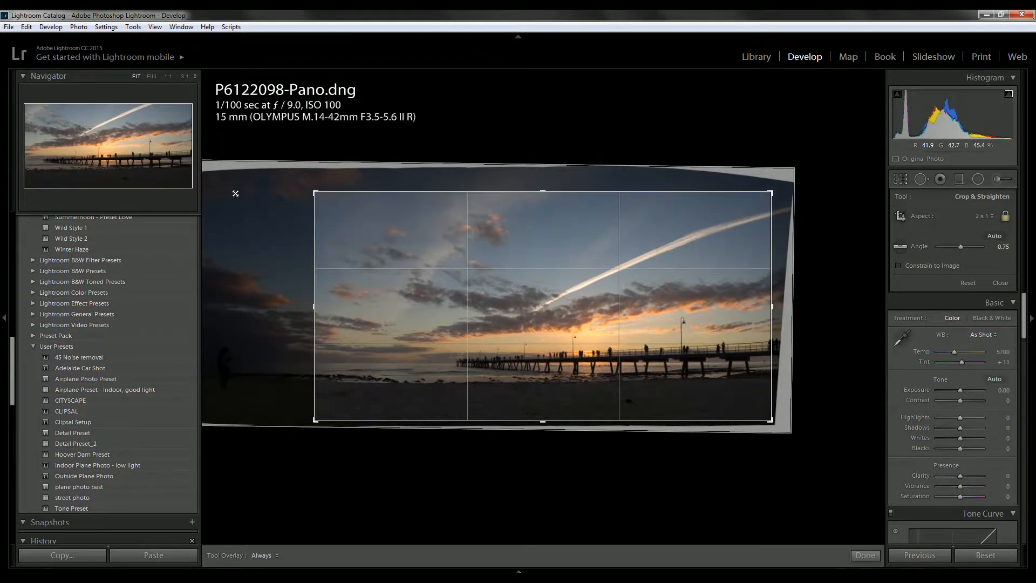
{"action": "left_click_drag", "start_coordinate": [235, 193], "coordinate": [239, 190]}
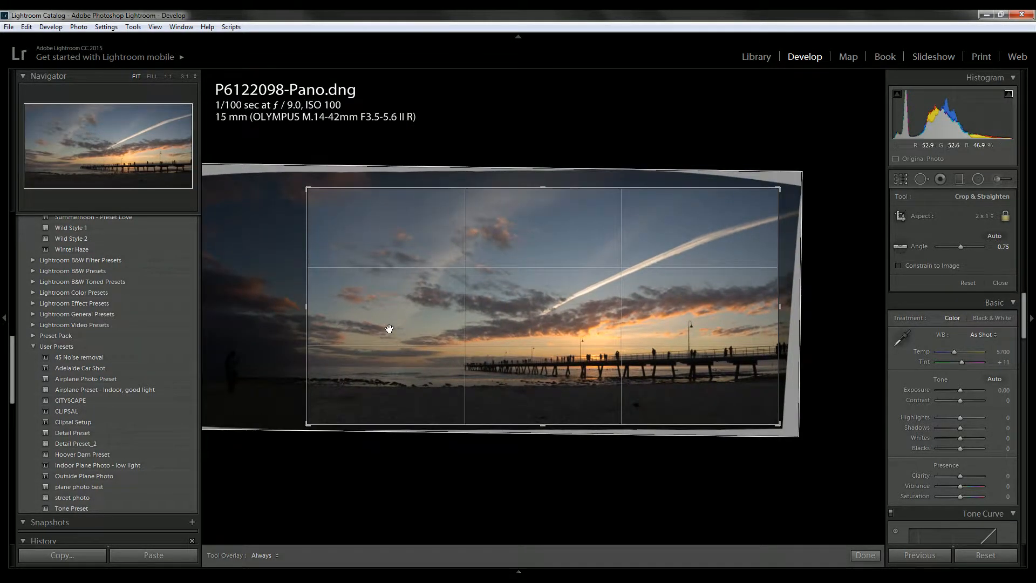
- Step back through the edit history to the crop made before the aspect ratio trials, and apply it
{"action": "scroll", "coordinate": [119, 417], "scroll_direction": "down", "scroll_amount": 5}
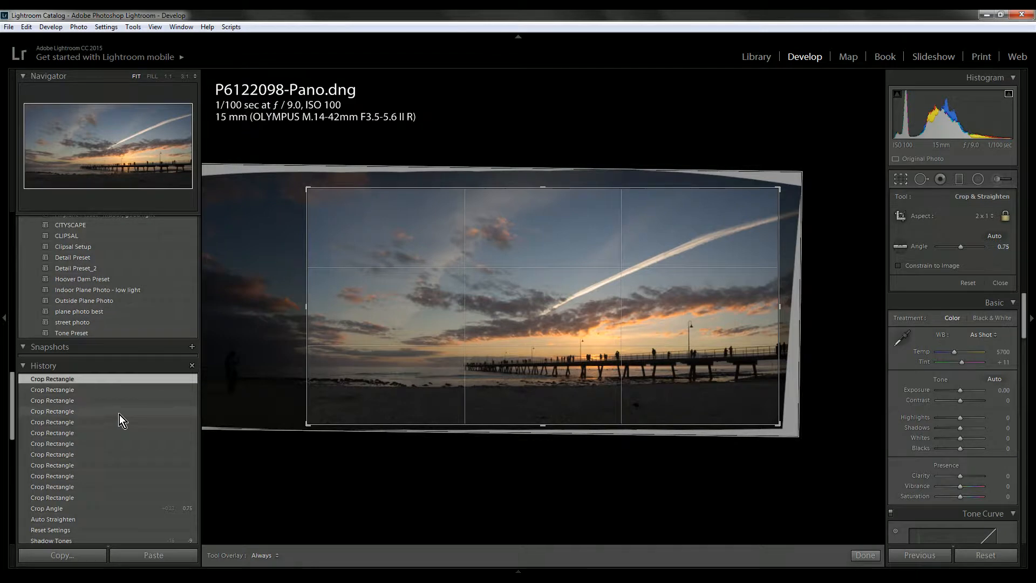
{"action": "left_click", "coordinate": [90, 403]}
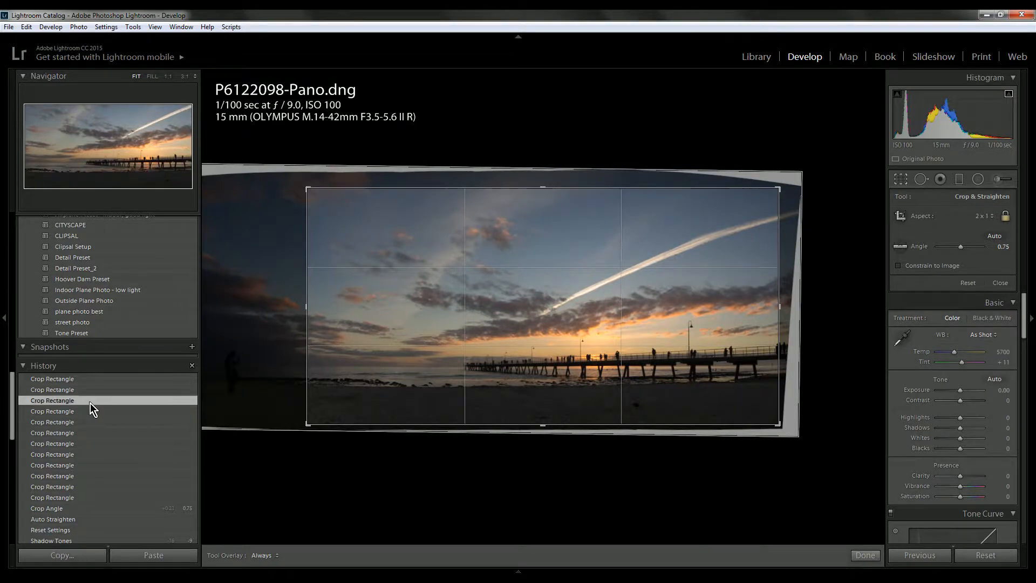
{"action": "left_click", "coordinate": [85, 414]}
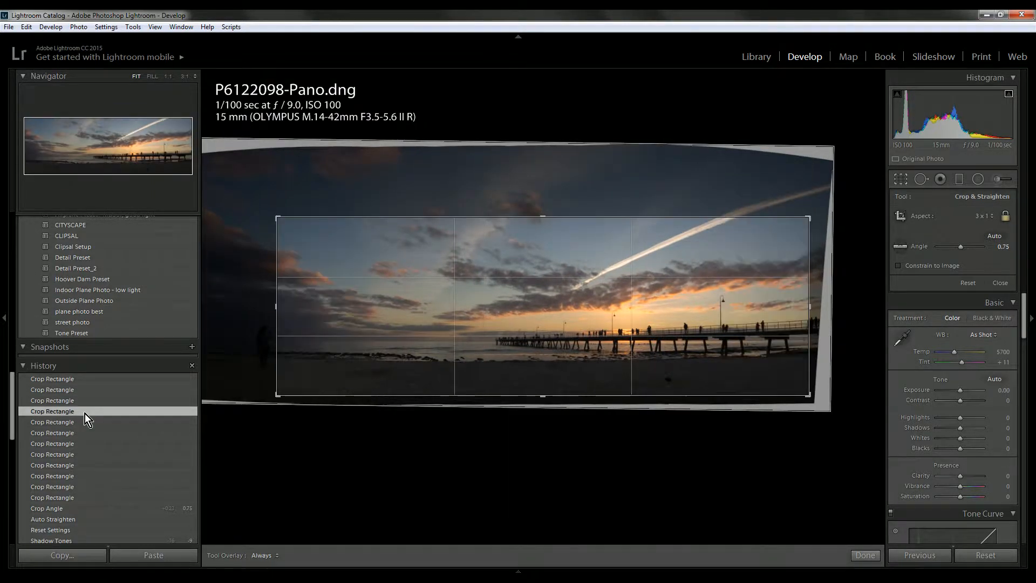
{"action": "left_click", "coordinate": [79, 423]}
{"action": "left_click", "coordinate": [72, 431]}
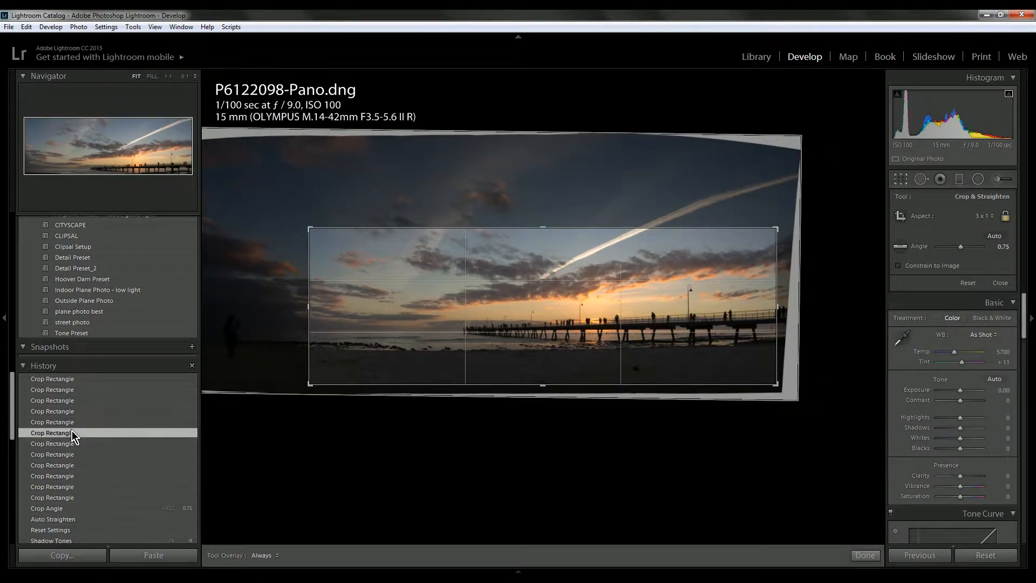
{"action": "left_click", "coordinate": [67, 442]}
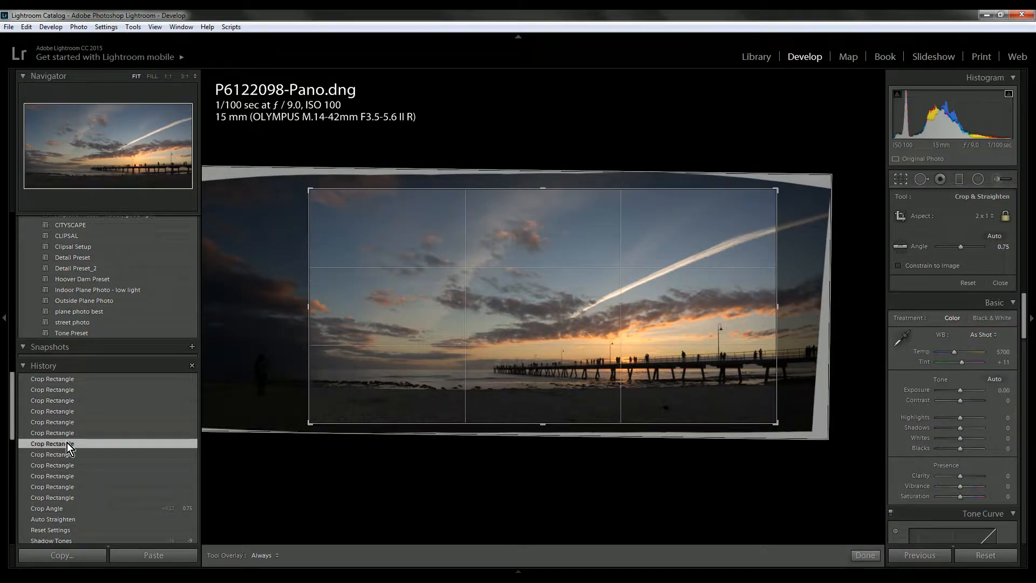
{"action": "left_click", "coordinate": [66, 455]}
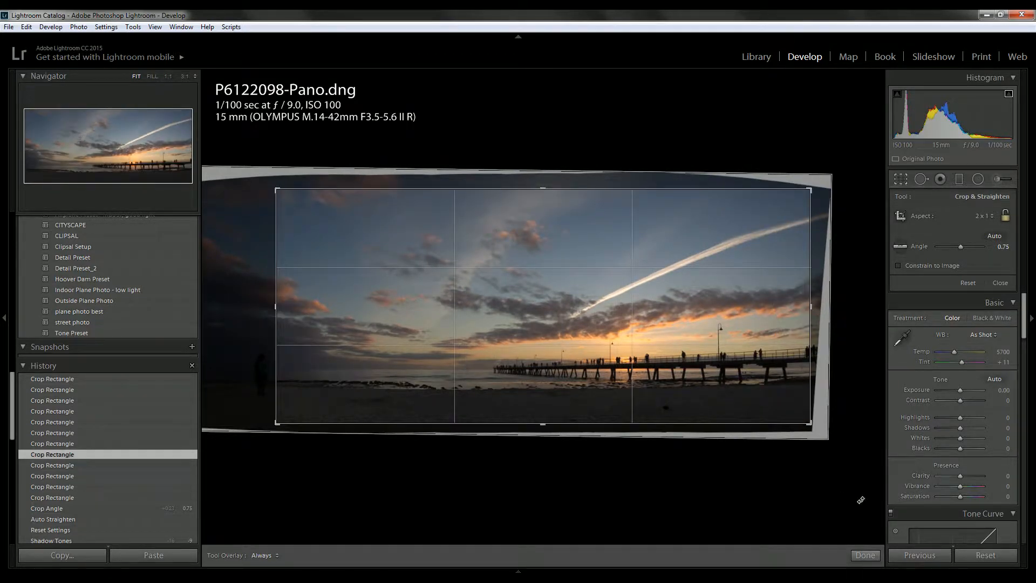
{"action": "left_click", "coordinate": [867, 556]}
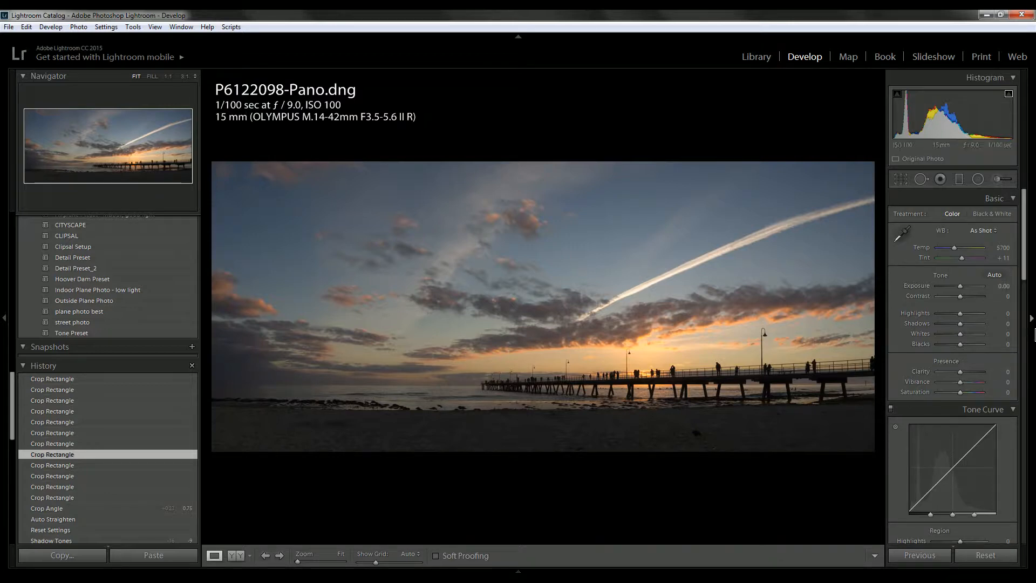
- Try white balance temperatures of 8000 and 11000 on the panorama
{"action": "left_click", "coordinate": [1001, 248]}
{"action": "type", "text": "8000"}
{"action": "key", "text": "Return"}
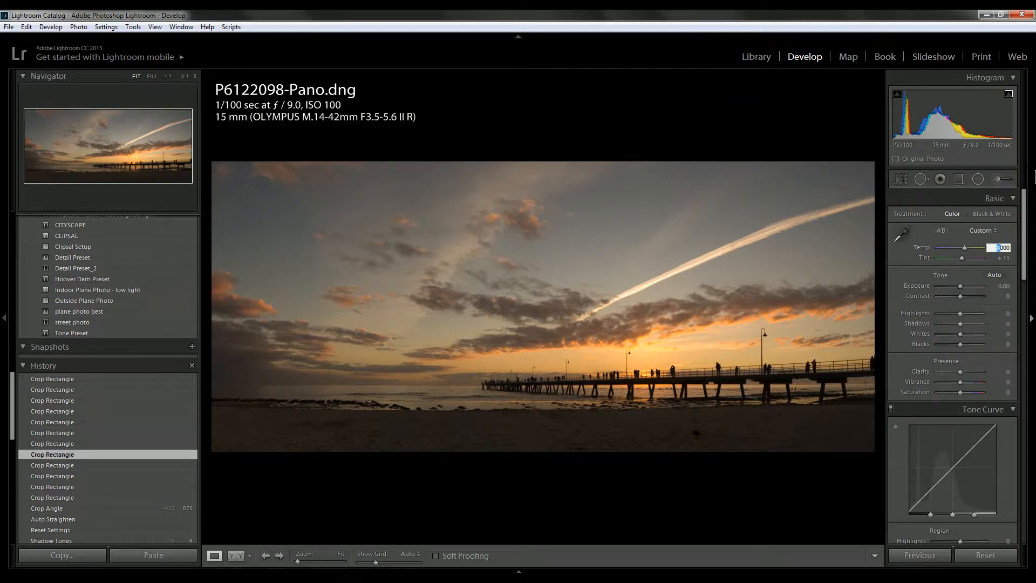
{"action": "type", "text": "1"}
{"action": "key", "text": "Return"}
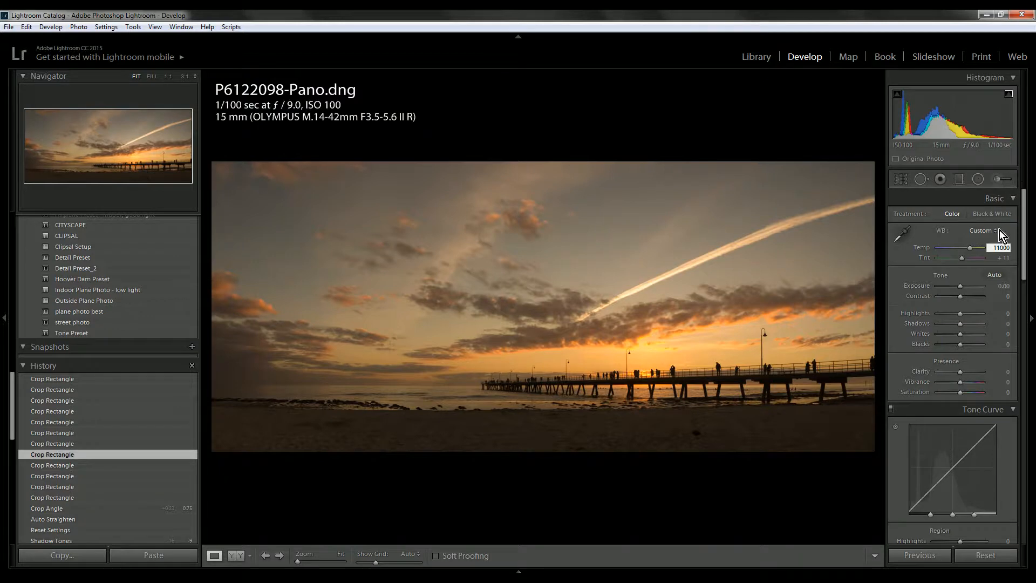
{"action": "left_click_drag", "start_coordinate": [992, 248], "coordinate": [1019, 248]}
{"action": "key", "text": "Return"}
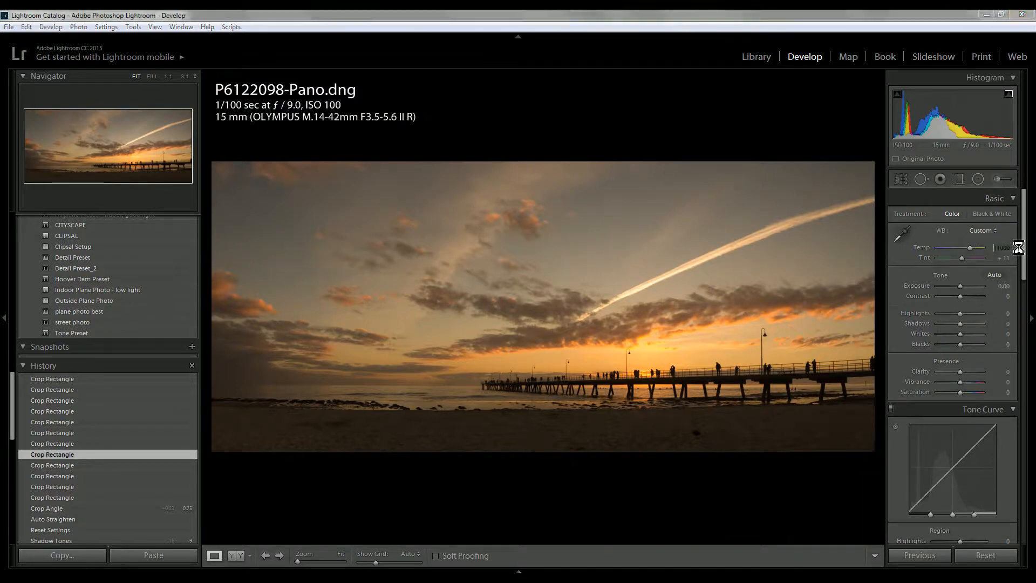
{"action": "left_click", "coordinate": [599, 309]}
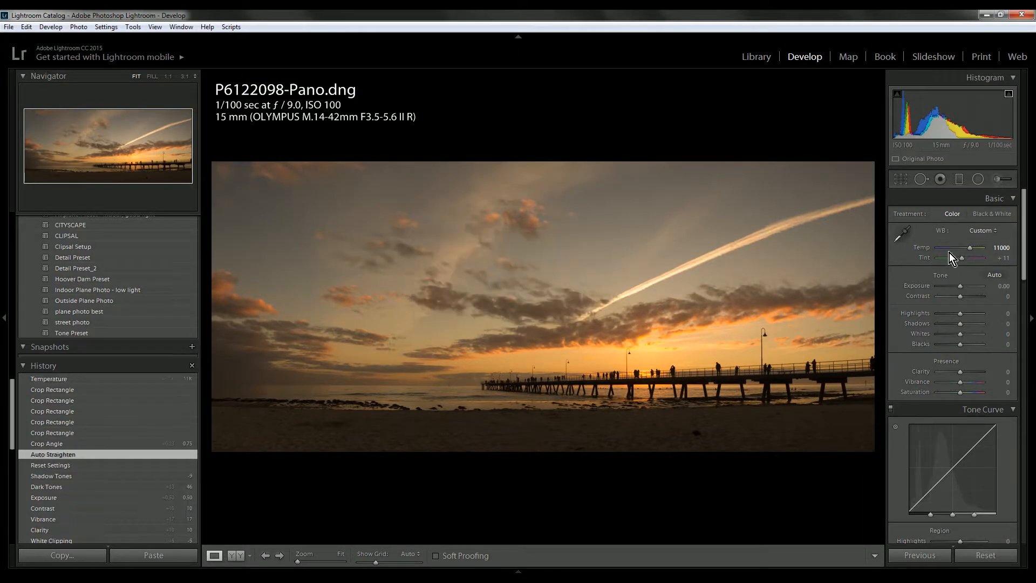
{"action": "key", "text": "Return"}
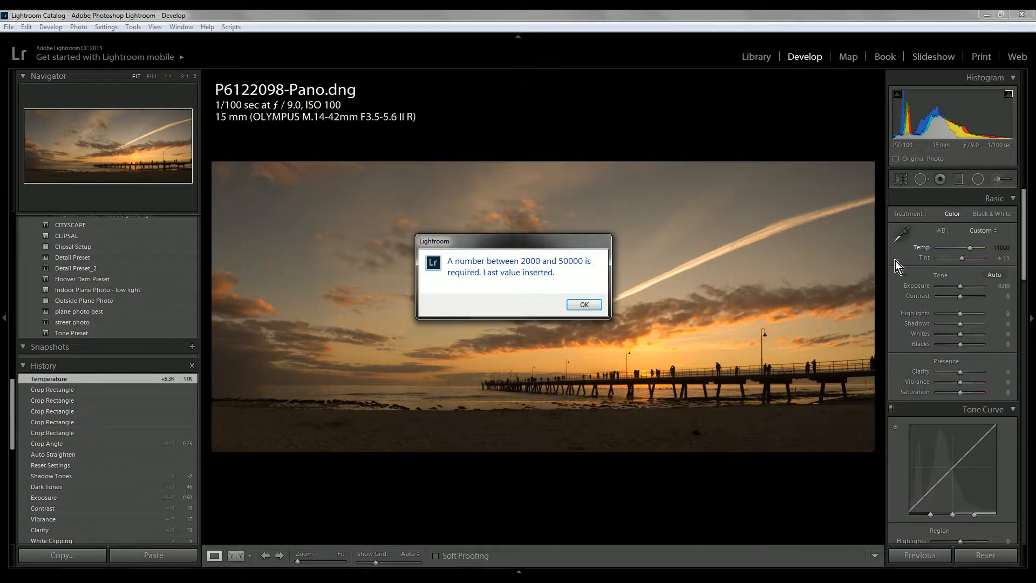
- Set the white balance temperature to 8000
{"action": "left_click", "coordinate": [578, 304]}
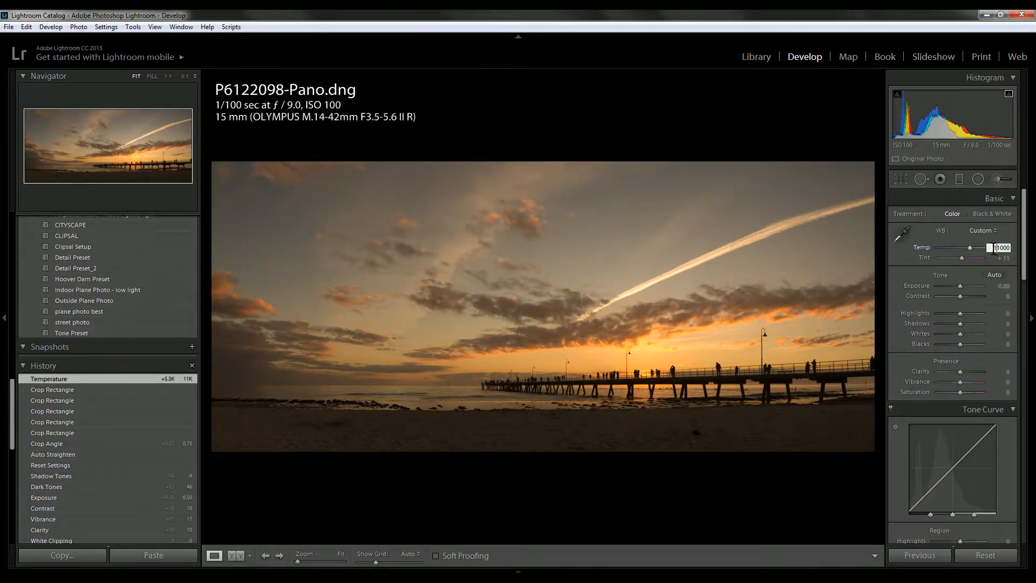
{"action": "type", "text": "8000"}
{"action": "key", "text": "Return"}
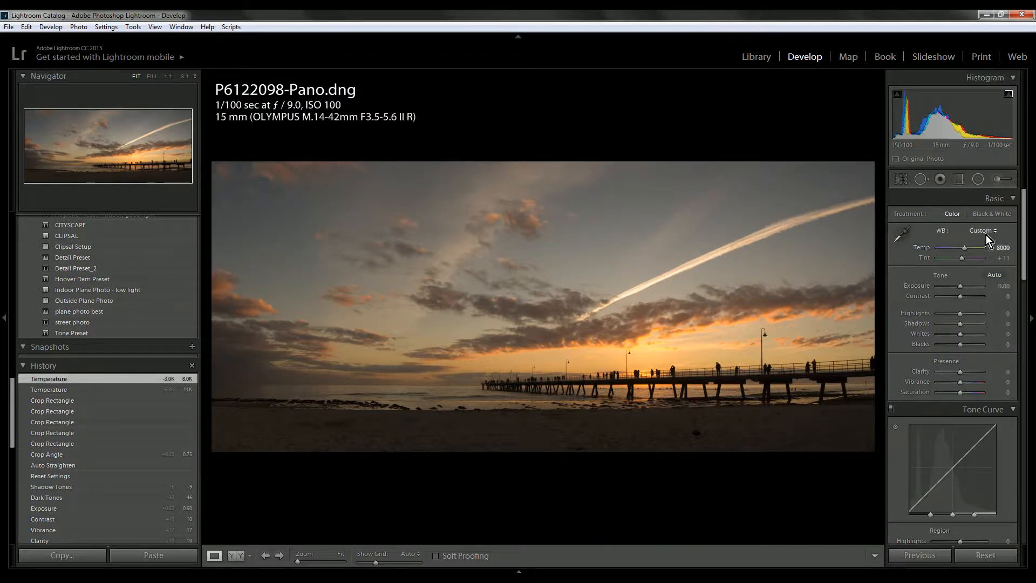
- Trim the crop slightly along the photo's right edge, beside the pier, and apply it
{"action": "left_click", "coordinate": [902, 179]}
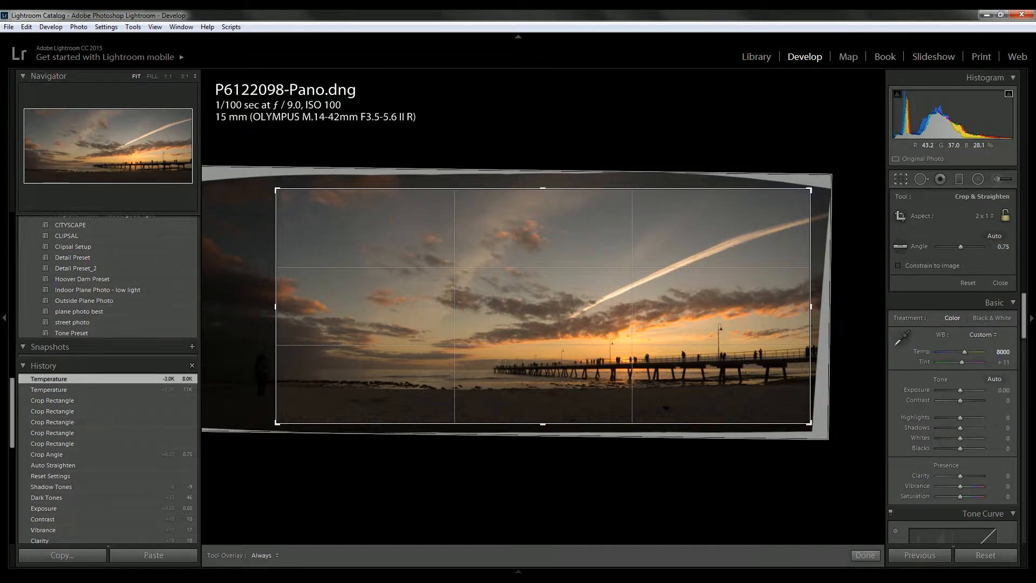
{"action": "left_click_drag", "start_coordinate": [810, 310], "coordinate": [806, 311]}
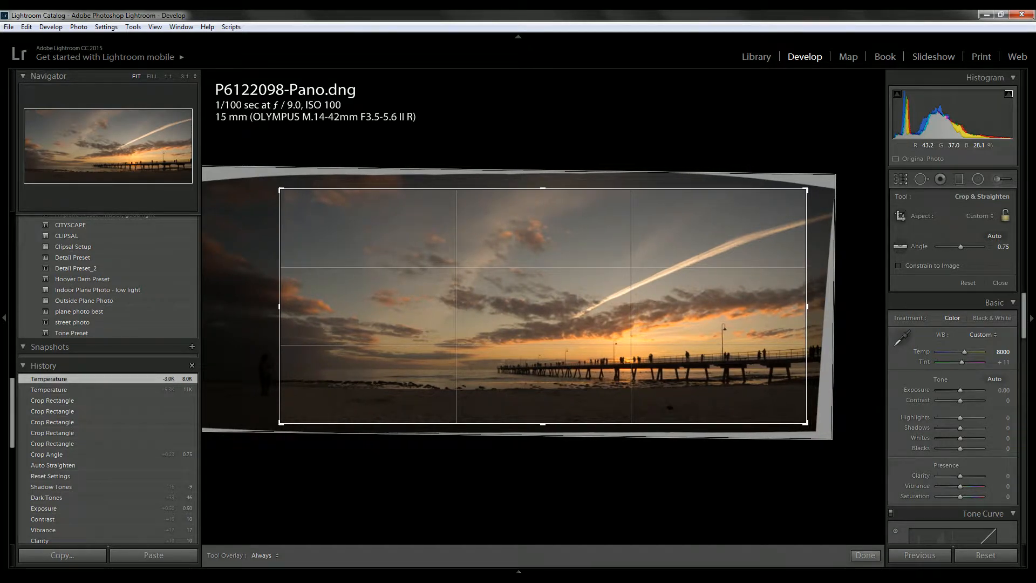
{"action": "left_click_drag", "start_coordinate": [807, 306], "coordinate": [808, 306]}
{"action": "left_click", "coordinate": [865, 556]}
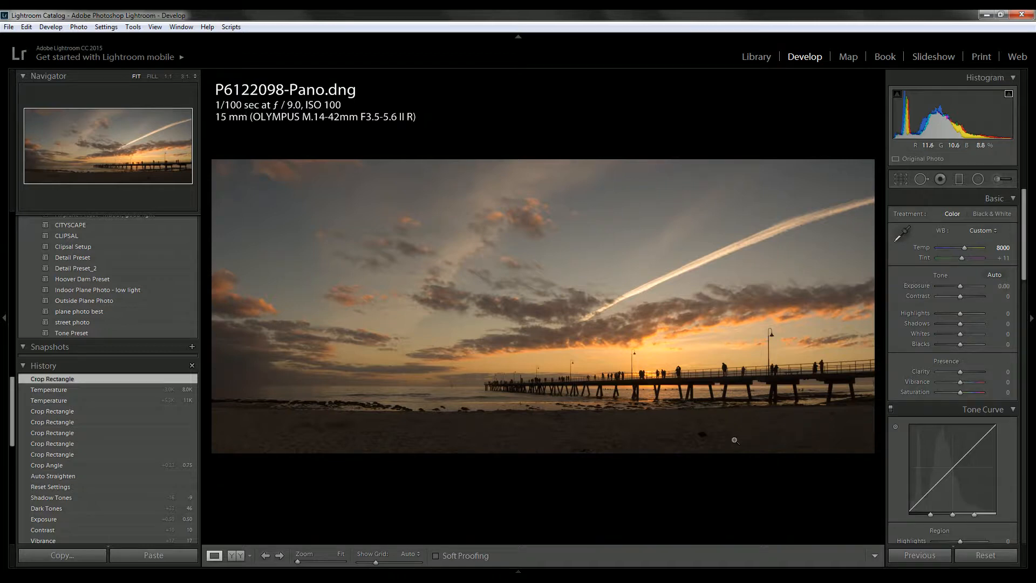
- Heal the dark clump on the sand below the pier with a size 50 spot removal
{"action": "left_click", "coordinate": [699, 439]}
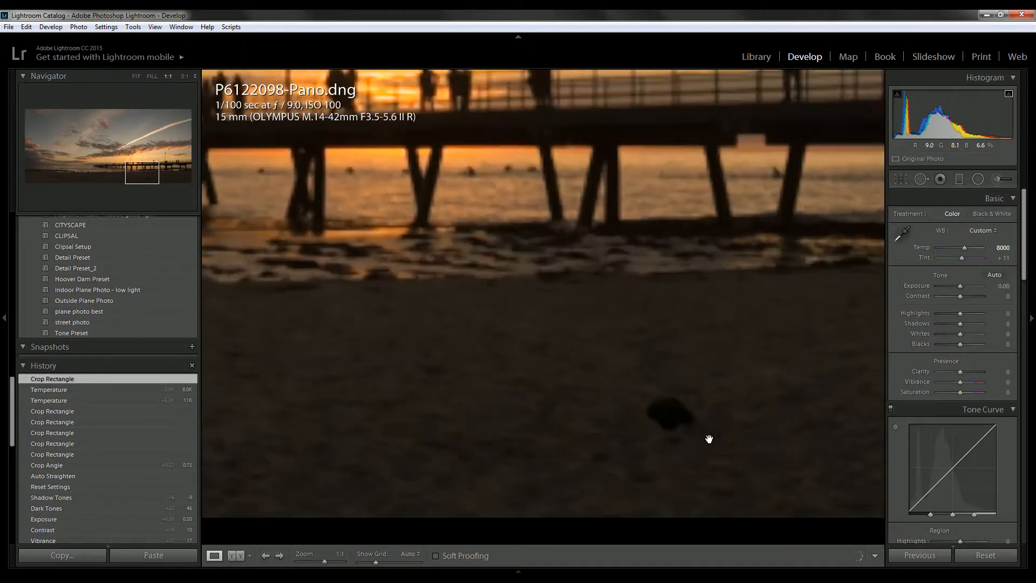
{"action": "left_click", "coordinate": [918, 182]}
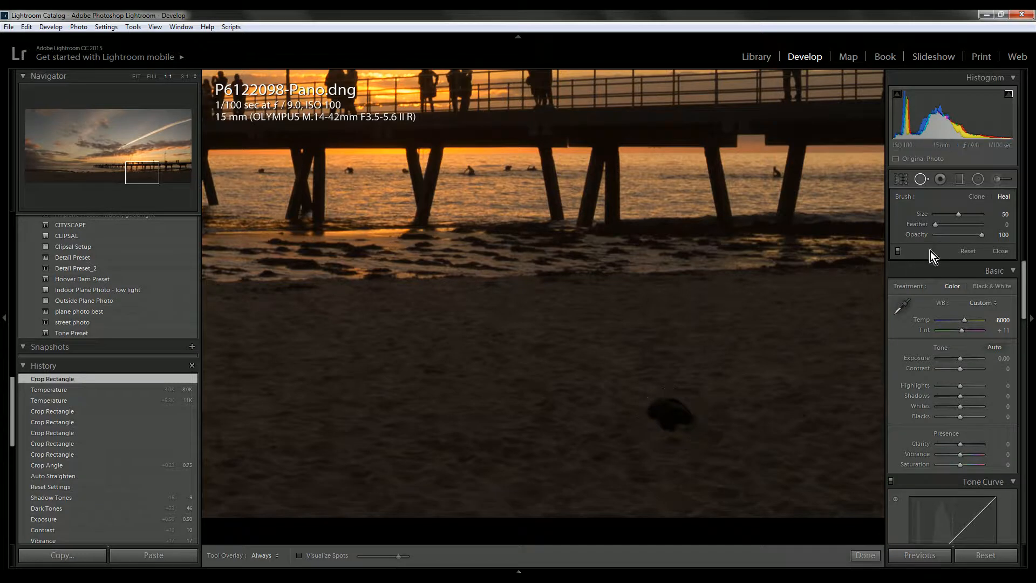
{"action": "left_click", "coordinate": [669, 418]}
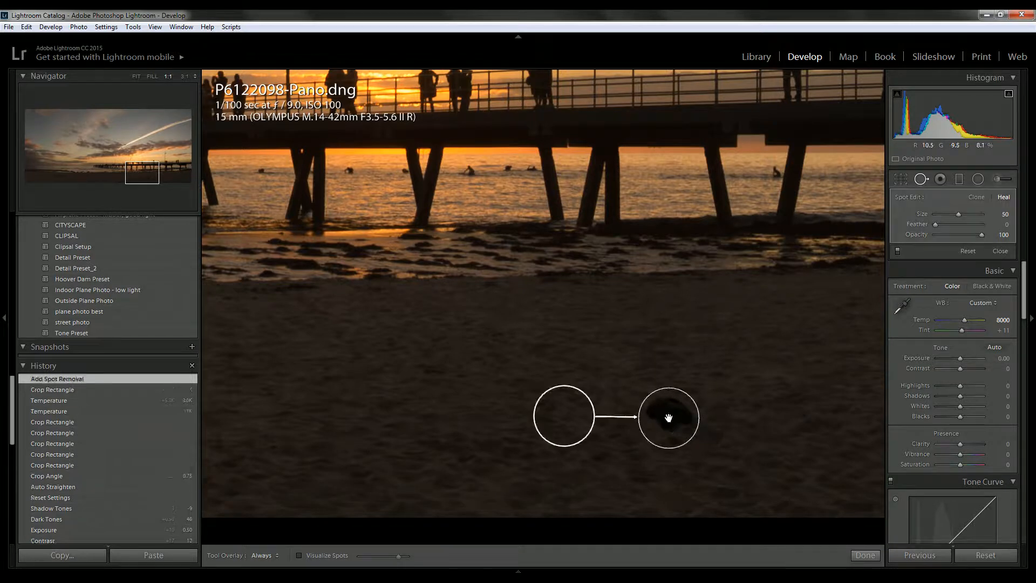
{"action": "left_click", "coordinate": [865, 555]}
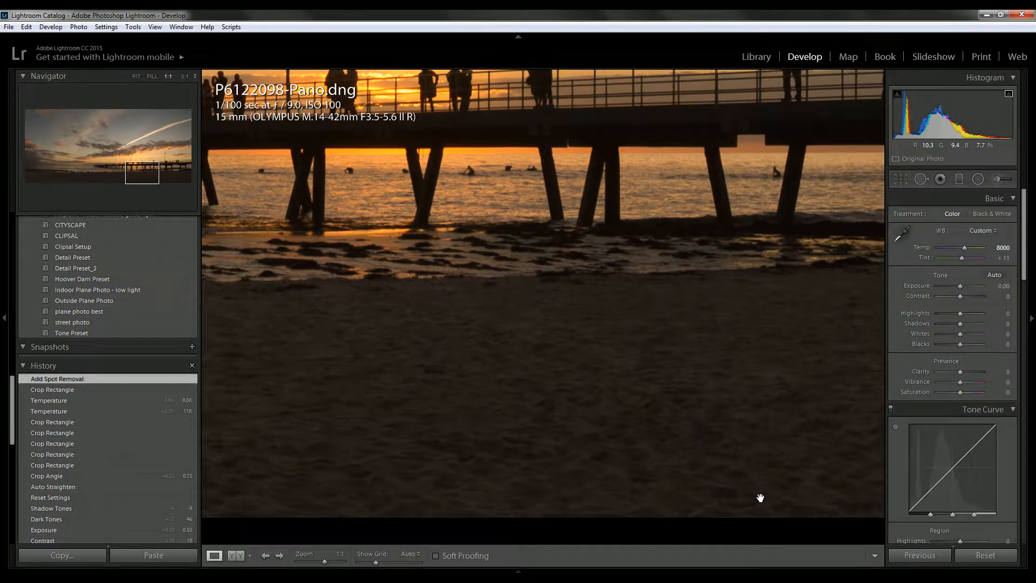
{"action": "left_click", "coordinate": [673, 477]}
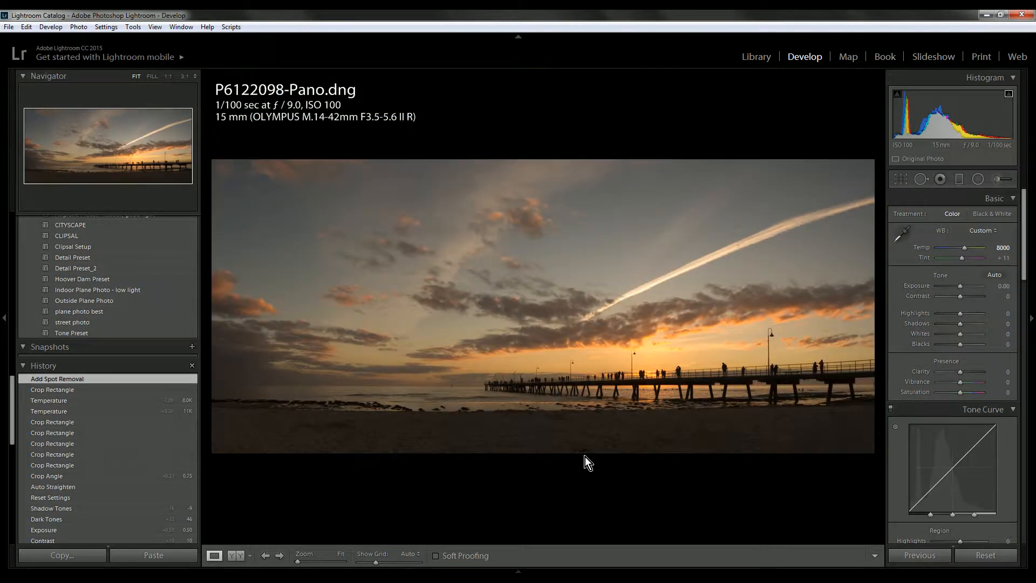
- Heal the small dark mark on the beach near the photo's left edge with a size 27 spot removal
{"action": "left_click", "coordinate": [250, 429]}
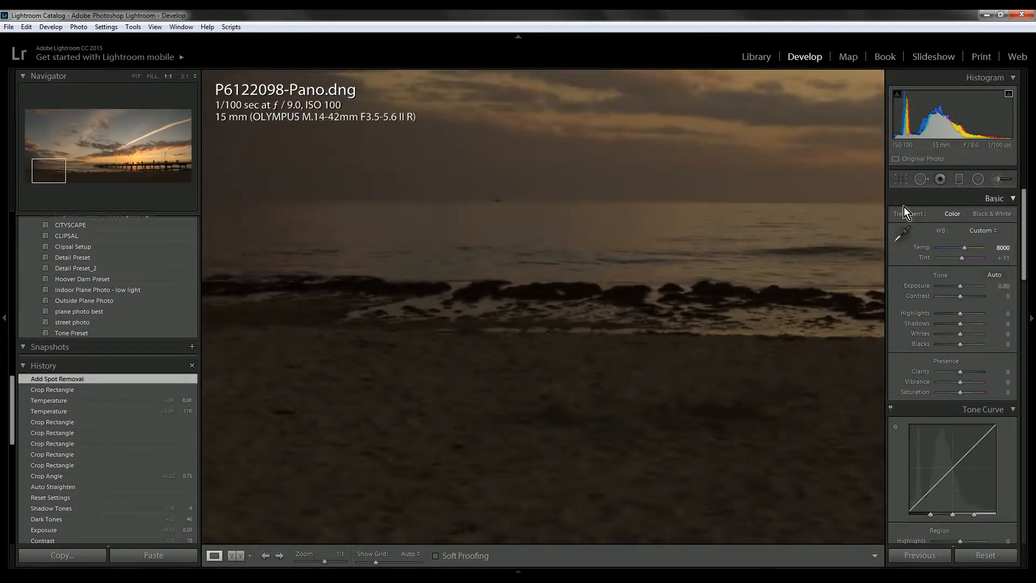
{"action": "key", "text": "q"}
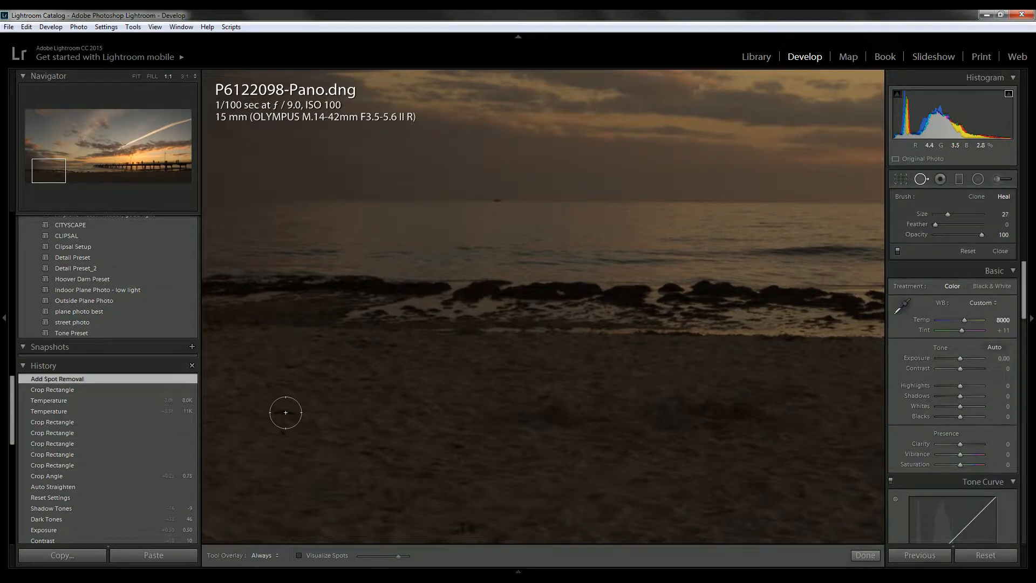
{"action": "left_click", "coordinate": [286, 412]}
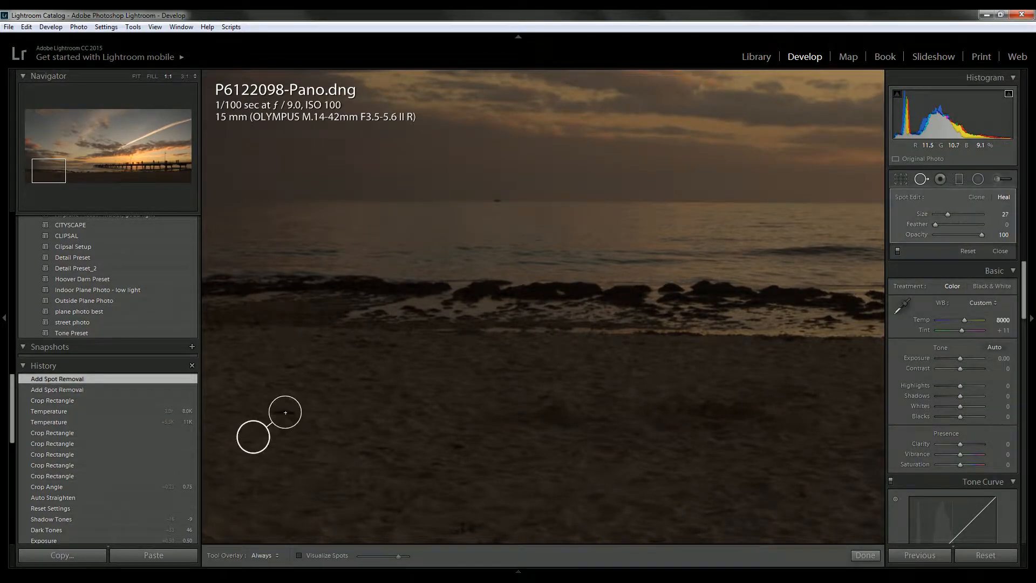
{"action": "left_click", "coordinate": [854, 555]}
{"action": "left_click", "coordinate": [697, 475]}
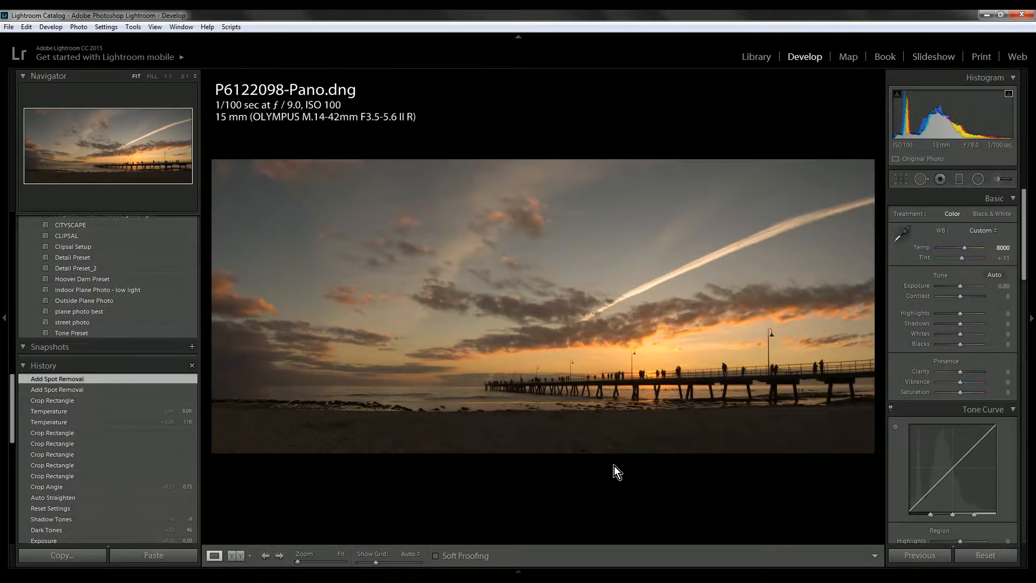
- Heal the dark mark at the sand's lower edge with a size 54 spot removal, and check the left beach for remaining marks
{"action": "left_click", "coordinate": [588, 450]}
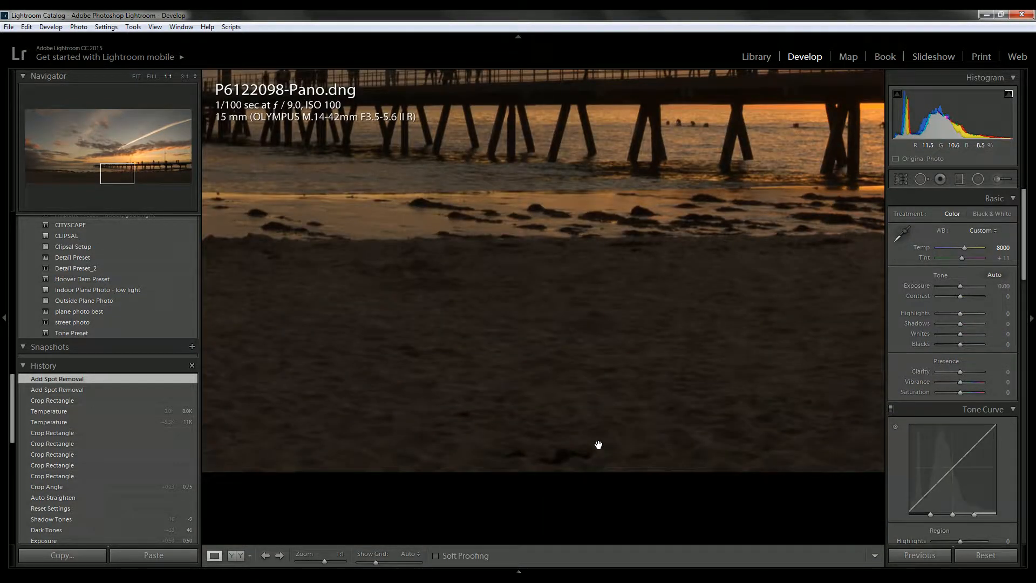
{"action": "left_click", "coordinate": [922, 179]}
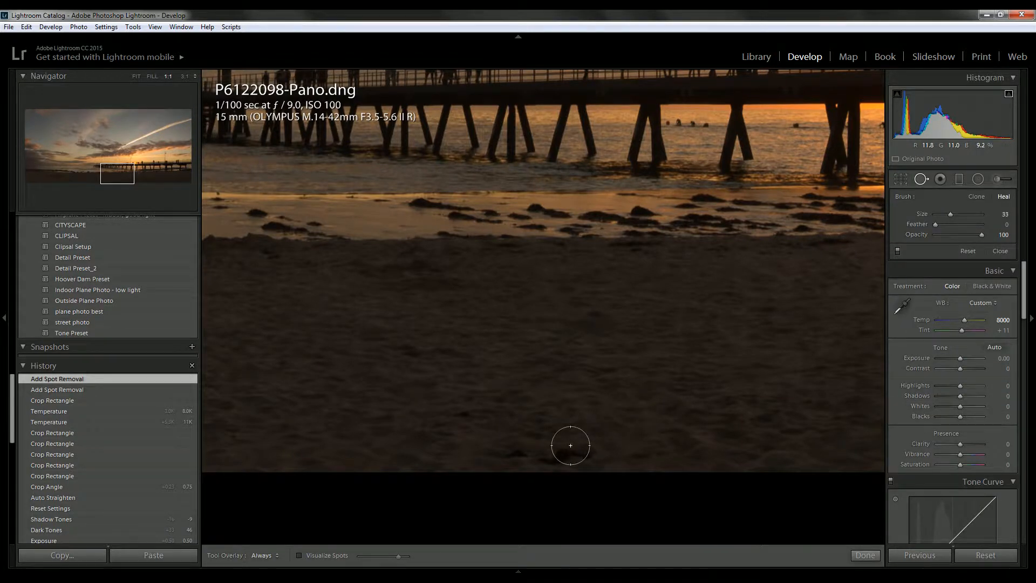
{"action": "scroll", "coordinate": [571, 445], "scroll_direction": "up", "scroll_amount": 6}
{"action": "left_click", "coordinate": [564, 462]}
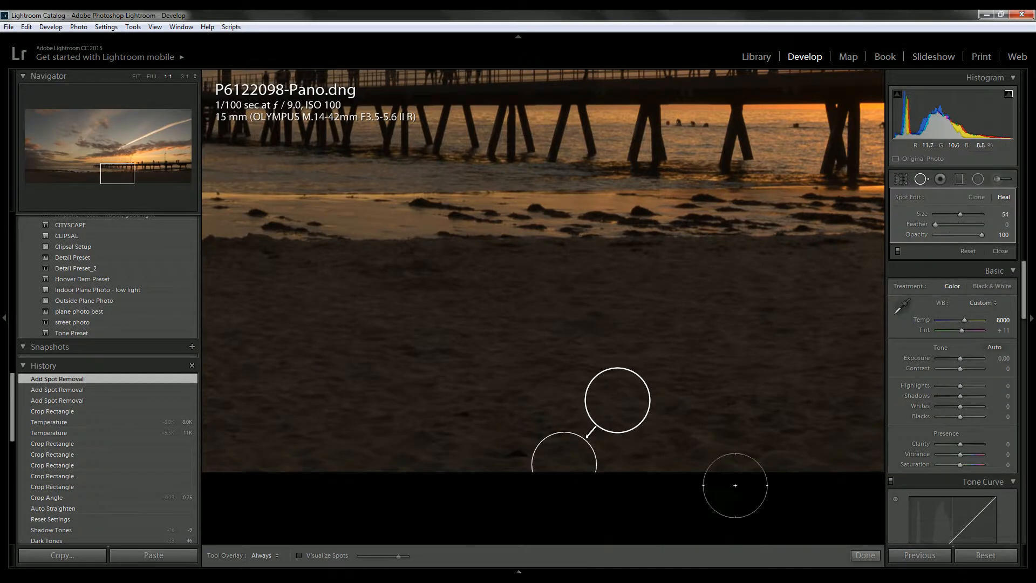
{"action": "left_click", "coordinate": [860, 556]}
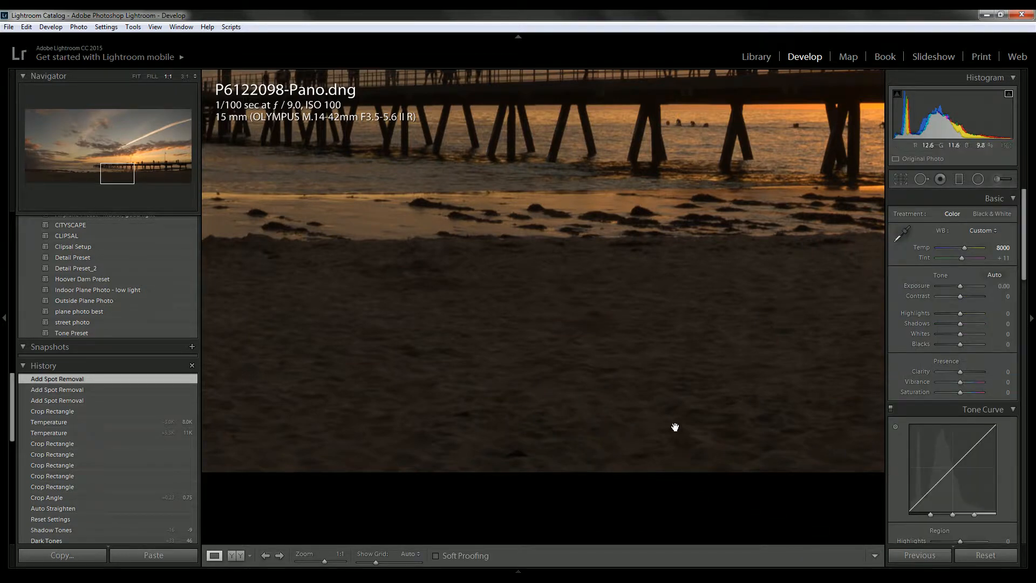
{"action": "left_click", "coordinate": [640, 418]}
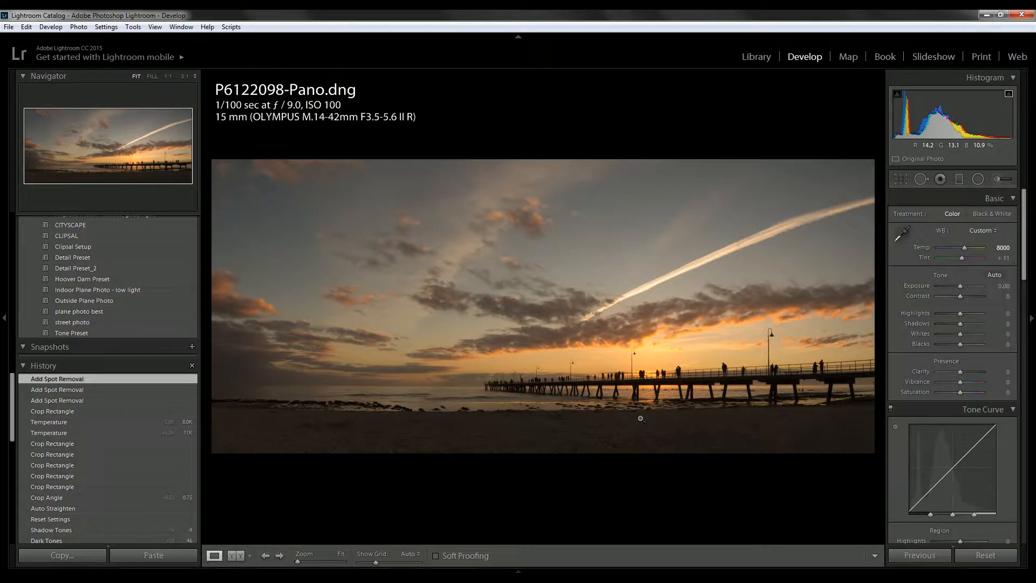
{"action": "left_click", "coordinate": [335, 433]}
{"action": "left_click_drag", "start_coordinate": [335, 430], "coordinate": [394, 431]}
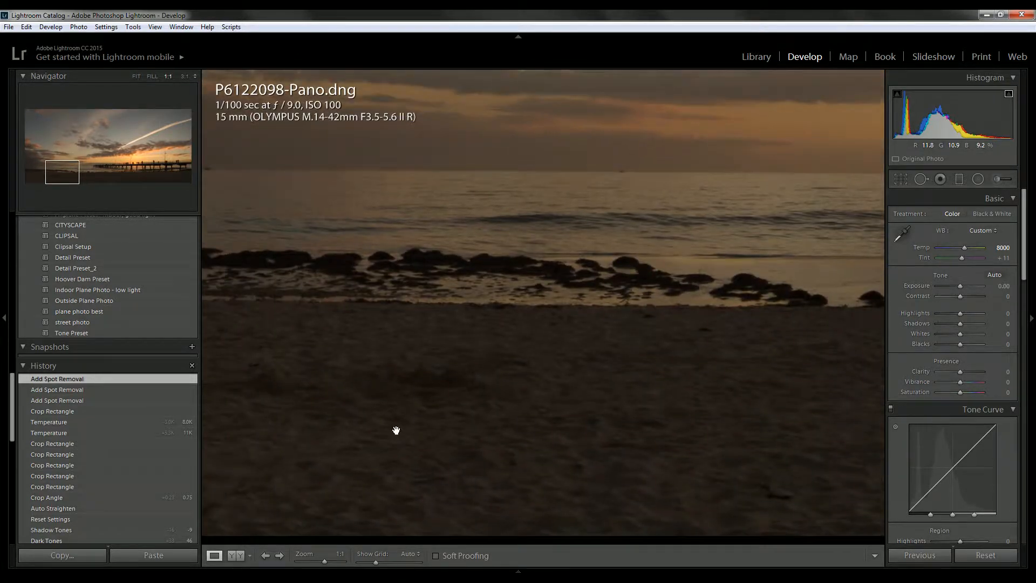
{"action": "left_click", "coordinate": [416, 422]}
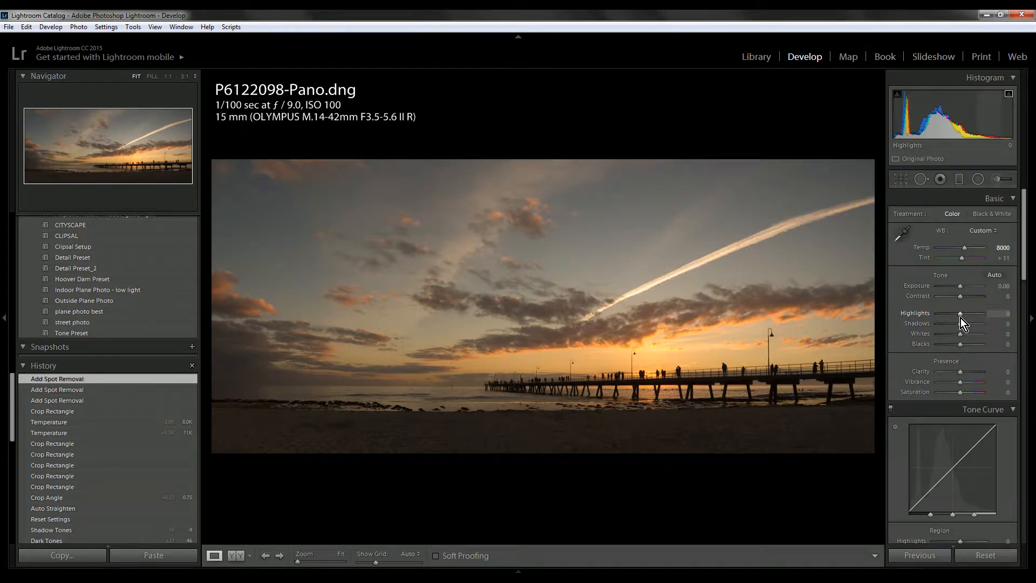
- Brighten the panorama's shadows to +80
{"action": "left_click_drag", "start_coordinate": [963, 326], "coordinate": [995, 325]}
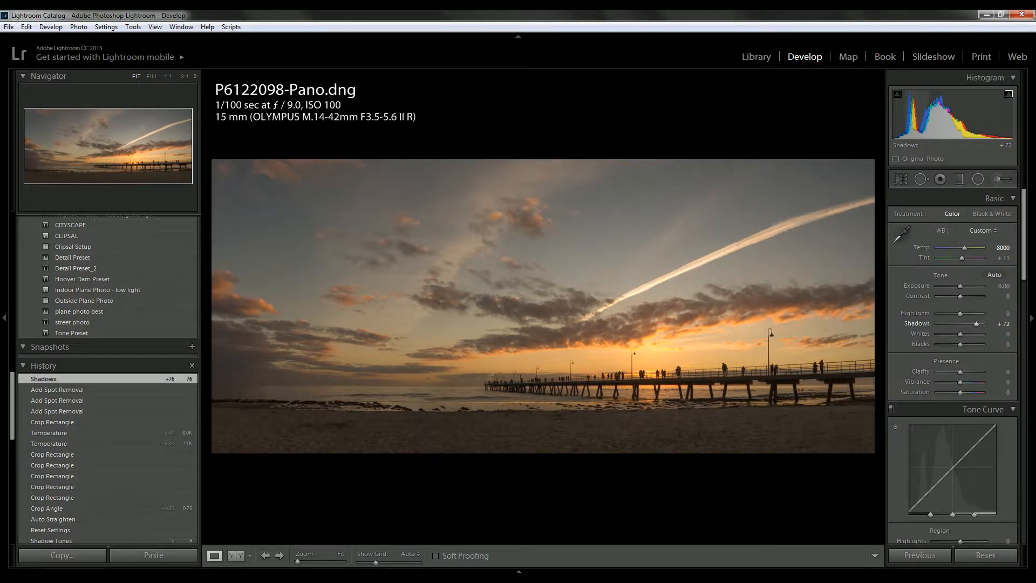
{"action": "left_click", "coordinate": [1004, 325]}
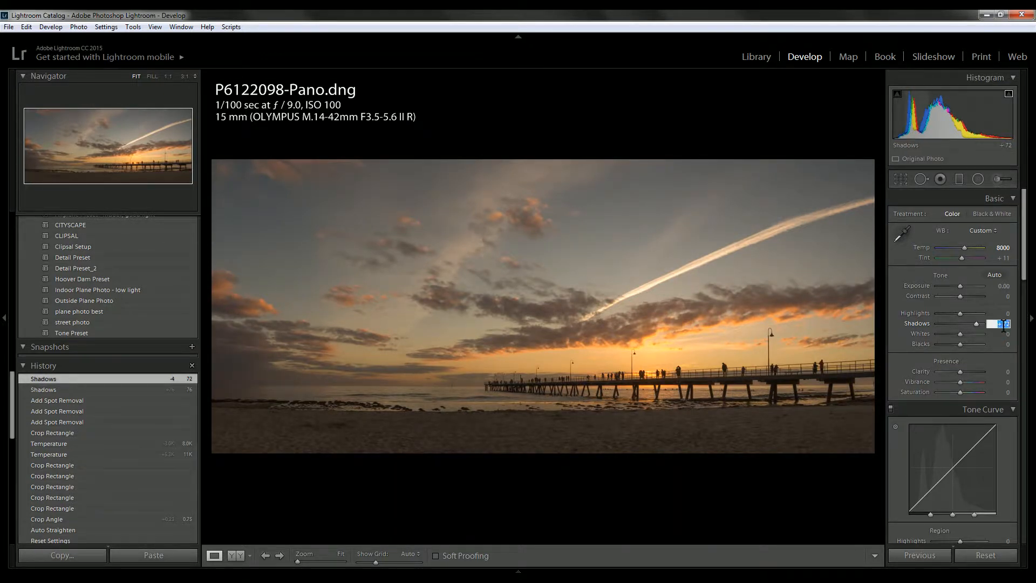
{"action": "type", "text": "80"}
{"action": "key", "text": "Return"}
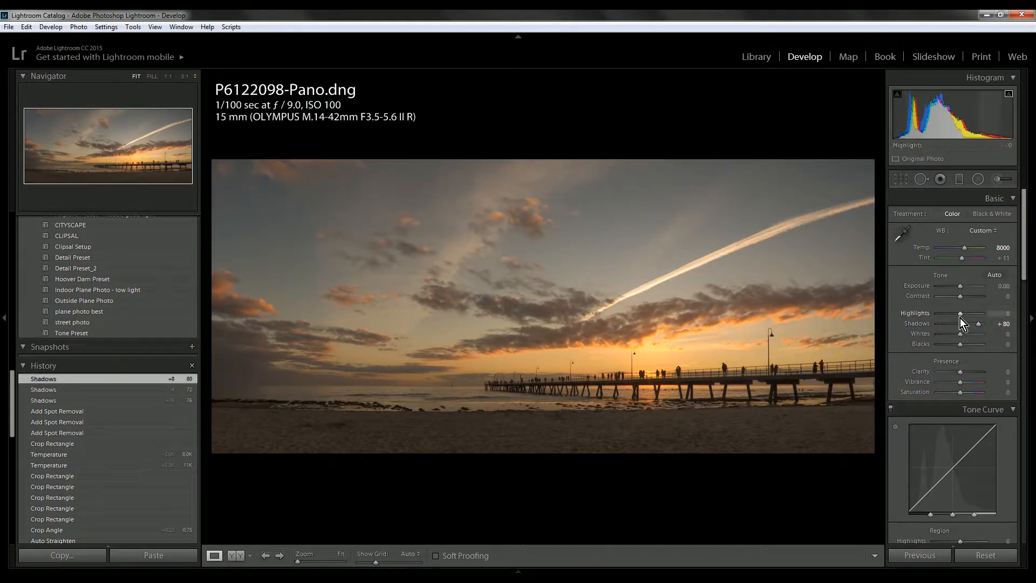
- Lower the highlights to -90, checking shadow clipping and the sunset detail around the pier up close
{"action": "left_click_drag", "start_coordinate": [960, 316], "coordinate": [931, 316]}
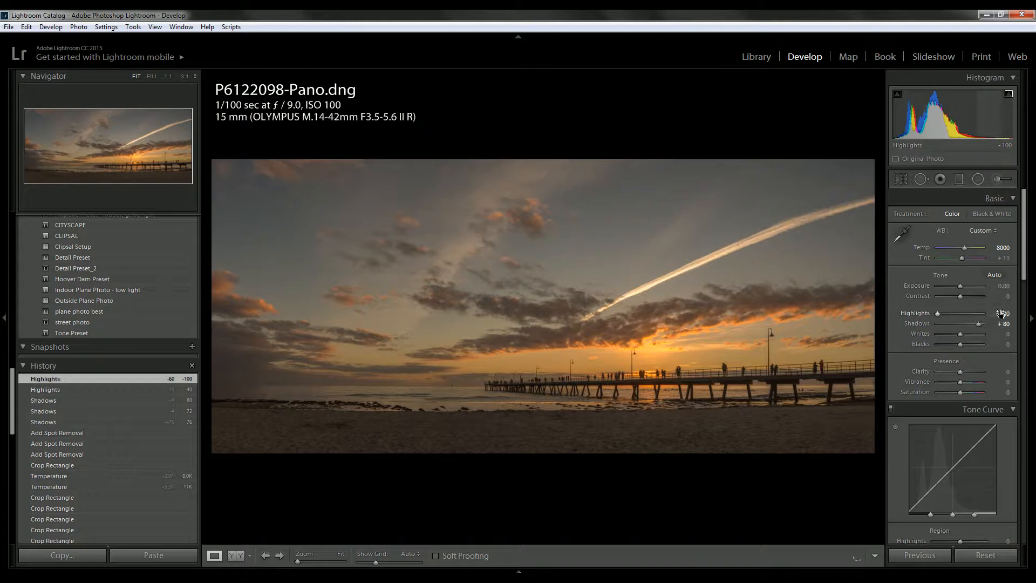
{"action": "left_click_drag", "start_coordinate": [1002, 314], "coordinate": [1005, 314]}
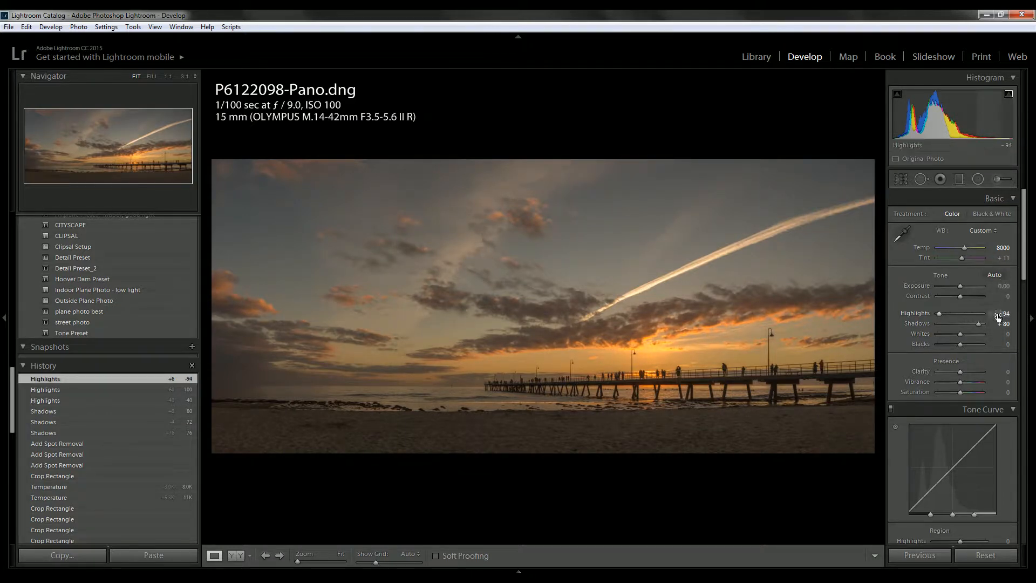
{"action": "left_click", "coordinate": [897, 96]}
{"action": "left_click", "coordinate": [898, 97]}
{"action": "left_click_drag", "start_coordinate": [1001, 314], "coordinate": [1002, 314]}
{"action": "left_click_drag", "start_coordinate": [1003, 314], "coordinate": [1002, 314]}
{"action": "left_click", "coordinate": [633, 381]}
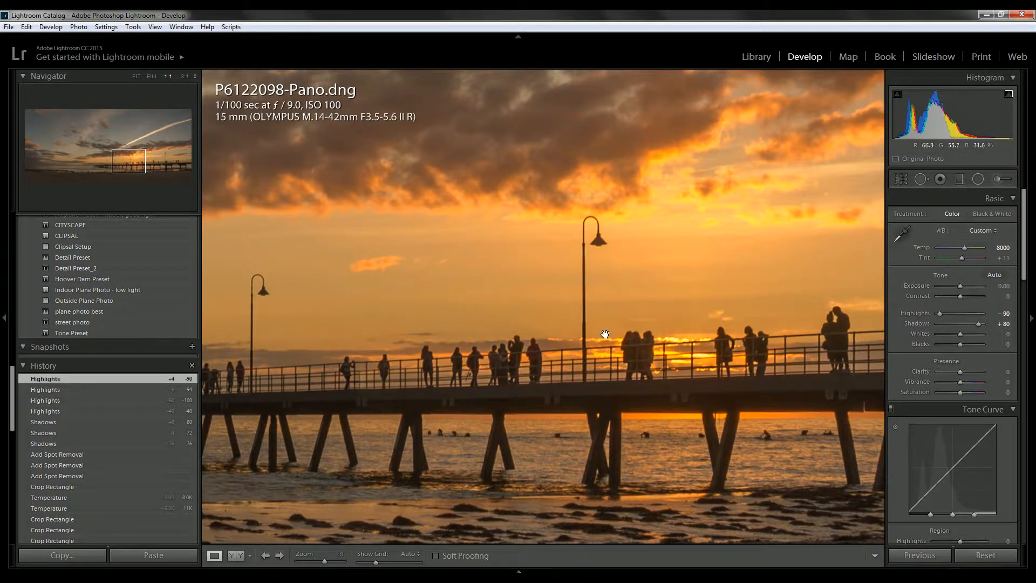
{"action": "left_click", "coordinate": [646, 339]}
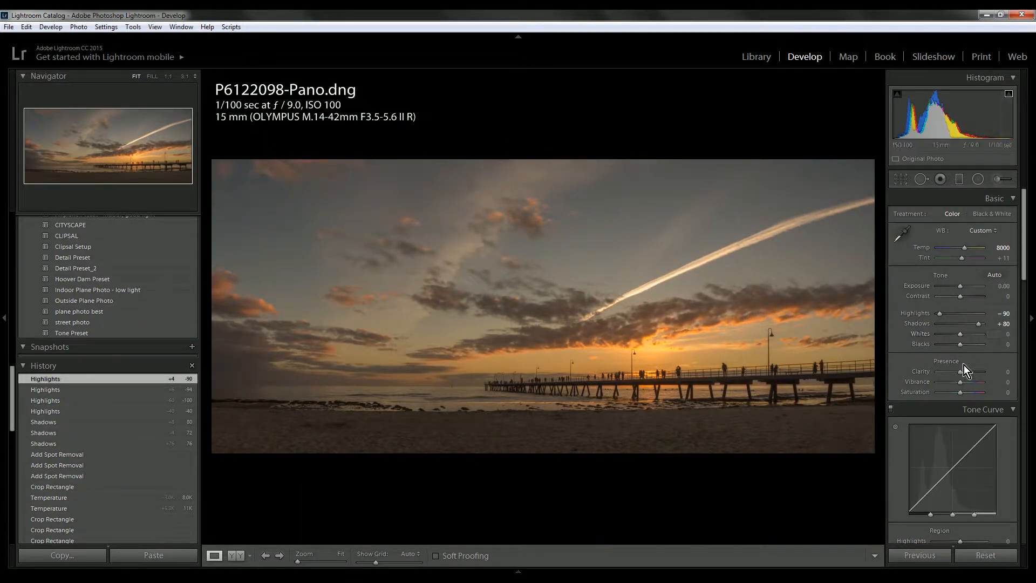
- Set the whites to -29, the blacks to +25 and the contrast to +30
{"action": "left_click_drag", "start_coordinate": [959, 335], "coordinate": [1003, 347]}
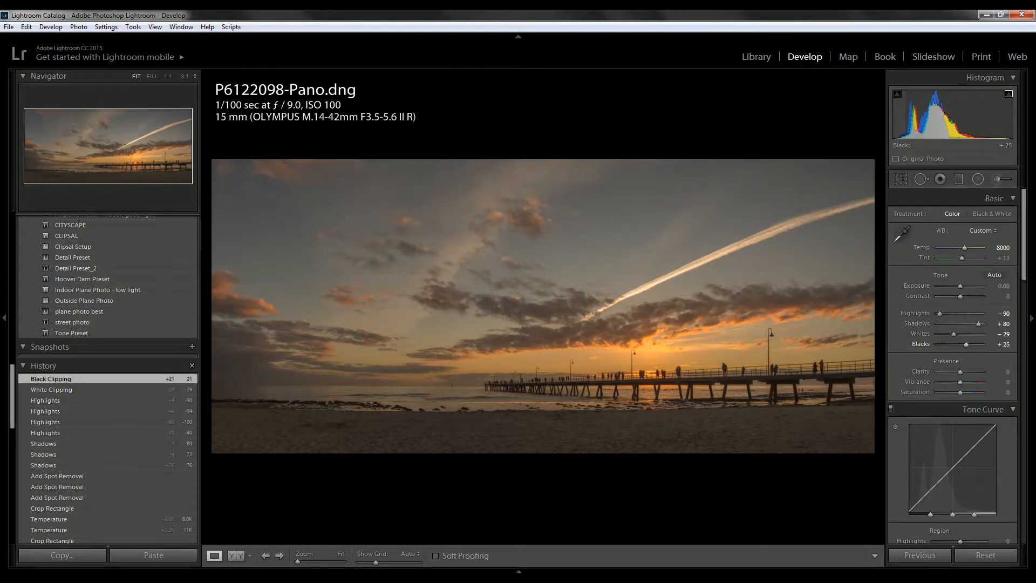
{"action": "left_click_drag", "start_coordinate": [1003, 347], "coordinate": [1004, 347]}
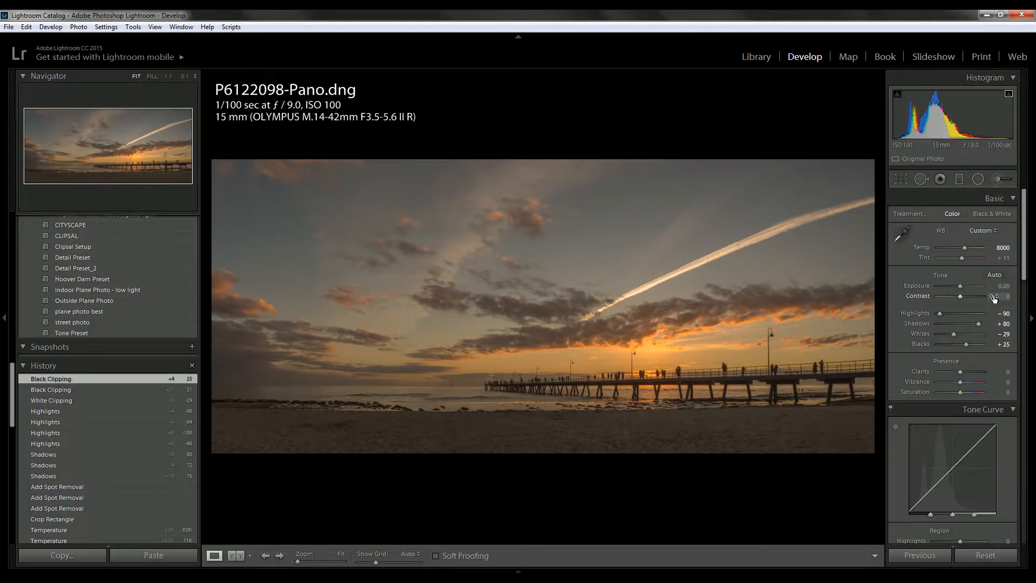
{"action": "left_click_drag", "start_coordinate": [994, 299], "coordinate": [1015, 298]}
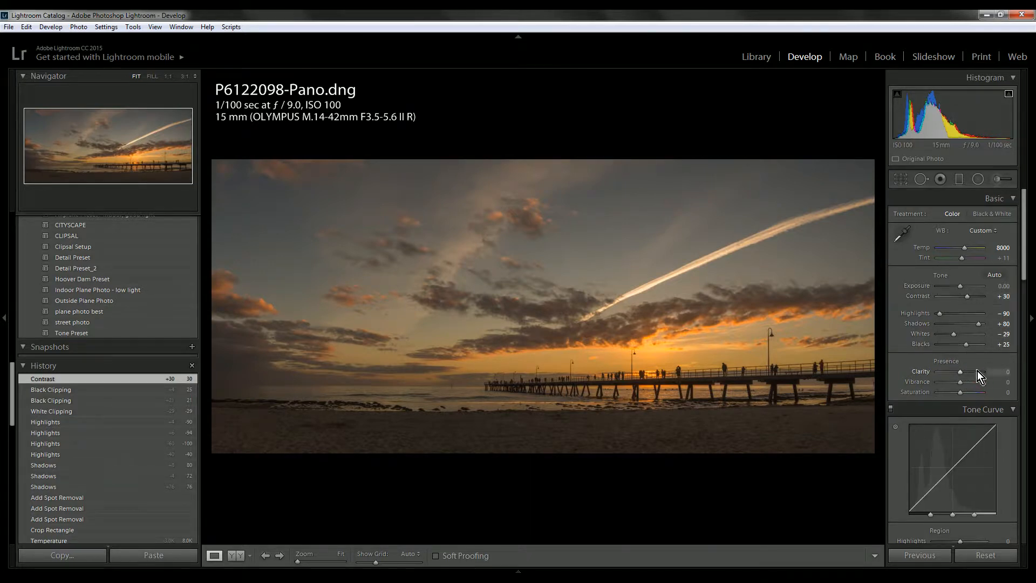
- Set the clarity to +5, the vibrance to +25 and the saturation to +10
{"action": "mouse_move", "coordinate": [991, 373]}
{"action": "left_mouse_down"}
{"action": "mouse_move", "coordinate": [1029, 373]}
{"action": "mouse_move", "coordinate": [969, 372]}
{"action": "mouse_move", "coordinate": [994, 374]}
{"action": "left_mouse_up"}
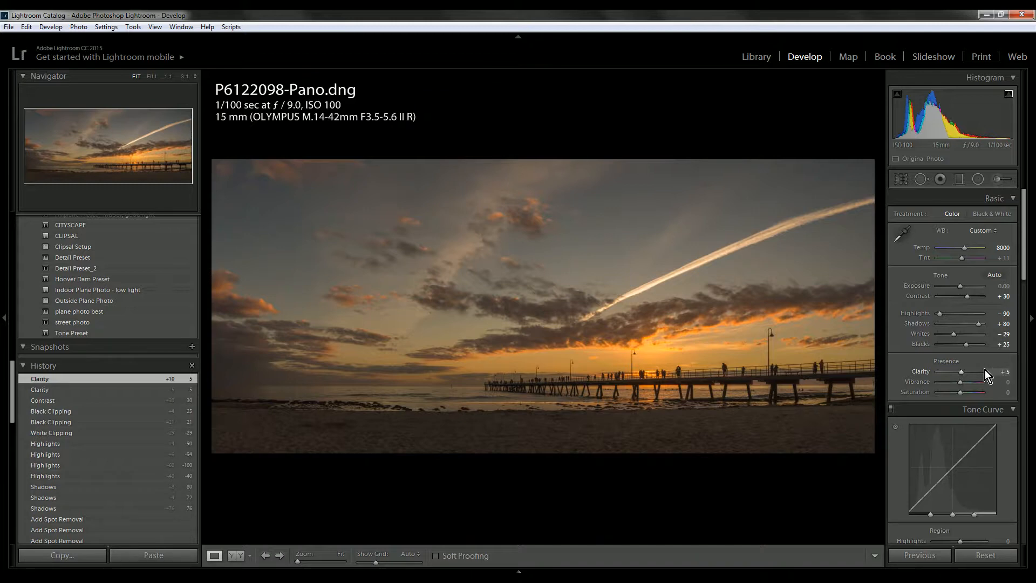
{"action": "mouse_move", "coordinate": [959, 384]}
{"action": "left_mouse_down"}
{"action": "mouse_move", "coordinate": [989, 387]}
{"action": "mouse_move", "coordinate": [959, 386]}
{"action": "mouse_move", "coordinate": [988, 384]}
{"action": "mouse_move", "coordinate": [970, 383]}
{"action": "left_mouse_up"}
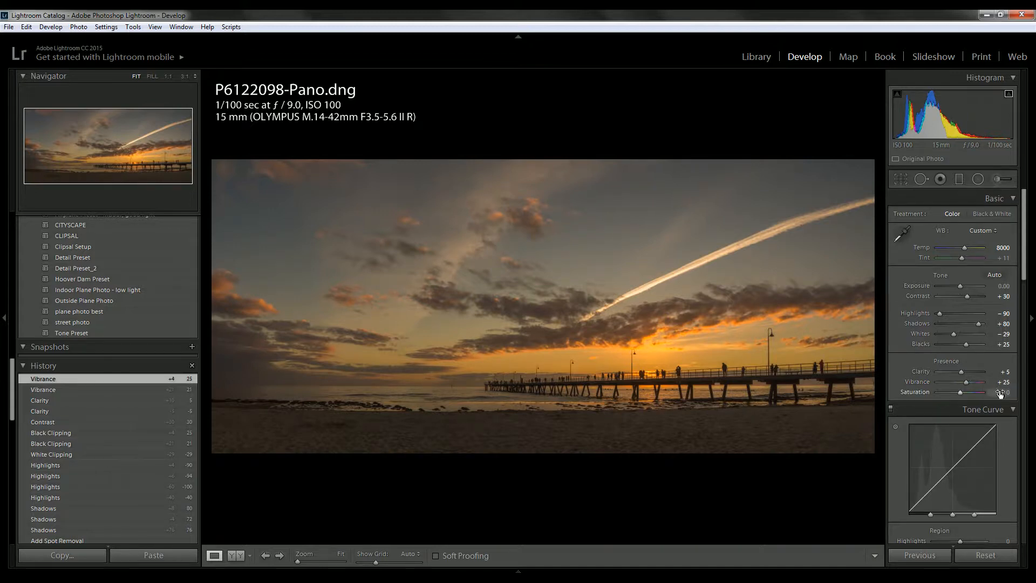
{"action": "left_click_drag", "start_coordinate": [1002, 393], "coordinate": [1010, 393]}
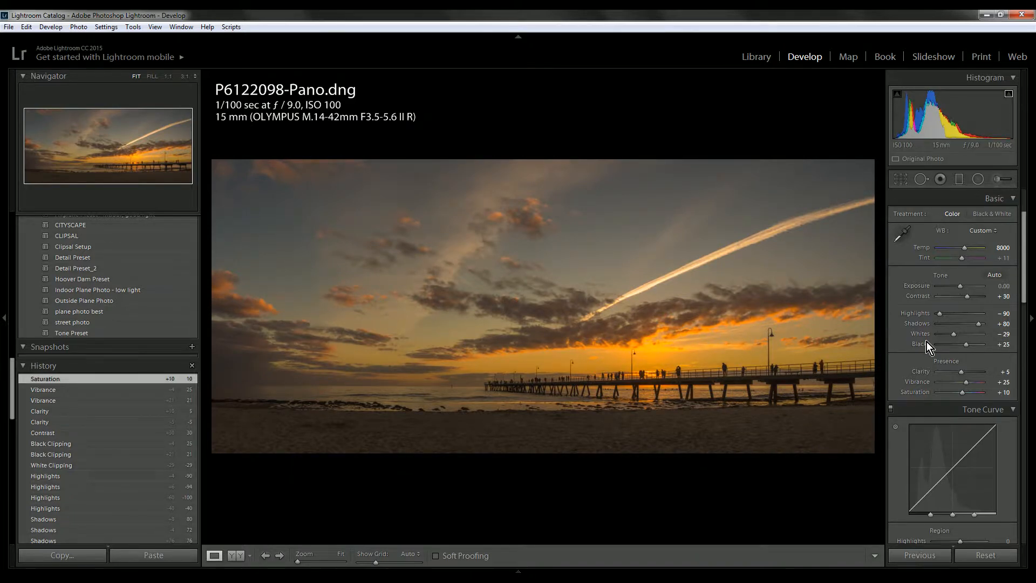
- Shape the tone curve with highlights at -20, lights at -15, darks at +18 and shadows at -11
{"action": "scroll", "coordinate": [927, 342], "scroll_direction": "down", "scroll_amount": 3}
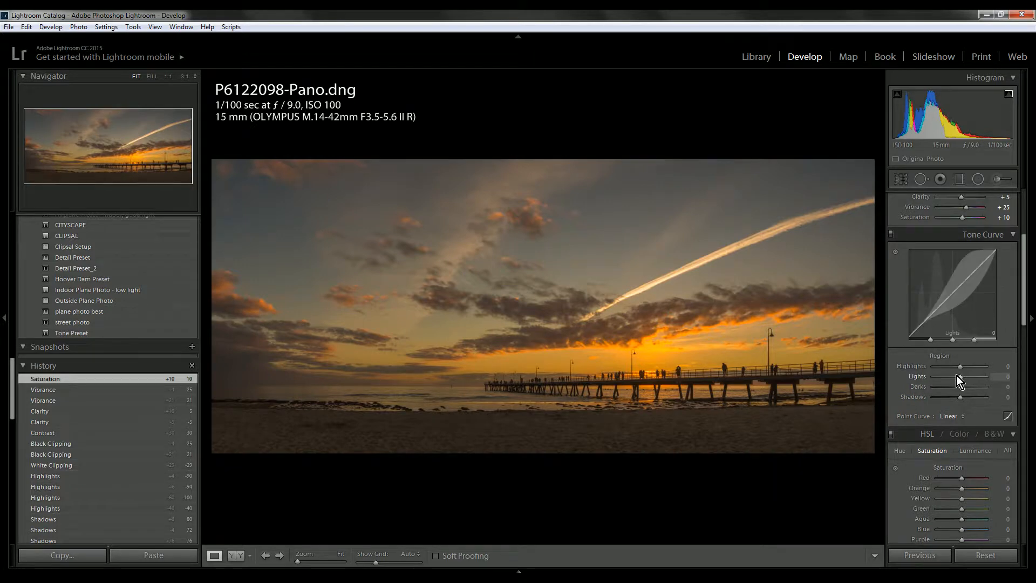
{"action": "mouse_move", "coordinate": [960, 366]}
{"action": "left_mouse_down"}
{"action": "mouse_move", "coordinate": [945, 369]}
{"action": "mouse_move", "coordinate": [962, 370]}
{"action": "mouse_move", "coordinate": [954, 372]}
{"action": "left_mouse_up"}
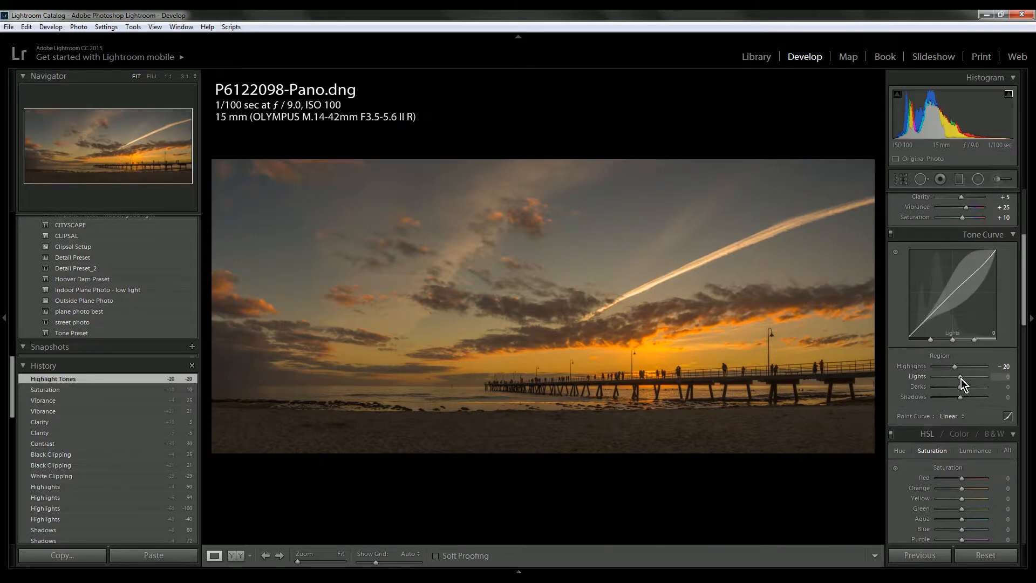
{"action": "mouse_move", "coordinate": [960, 378]}
{"action": "left_mouse_down"}
{"action": "mouse_move", "coordinate": [973, 379]}
{"action": "mouse_move", "coordinate": [957, 382]}
{"action": "mouse_move", "coordinate": [977, 398]}
{"action": "mouse_move", "coordinate": [956, 397]}
{"action": "left_mouse_up"}
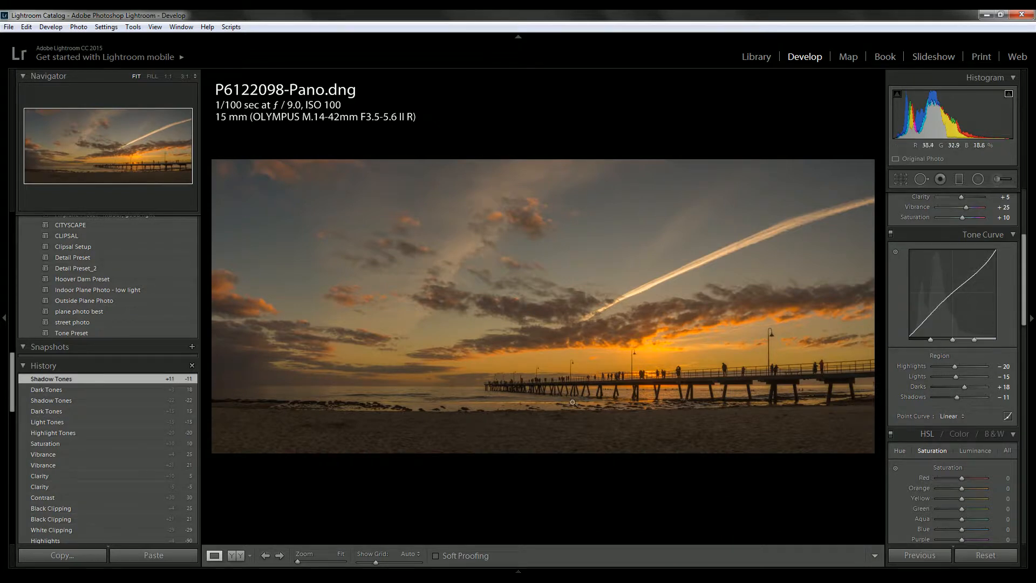
- Raise the HSL orange saturation and set yellow saturation to +16, trying a yellow luminance of +42 and restoring it to 0
{"action": "scroll", "coordinate": [974, 407], "scroll_direction": "down", "scroll_amount": 3}
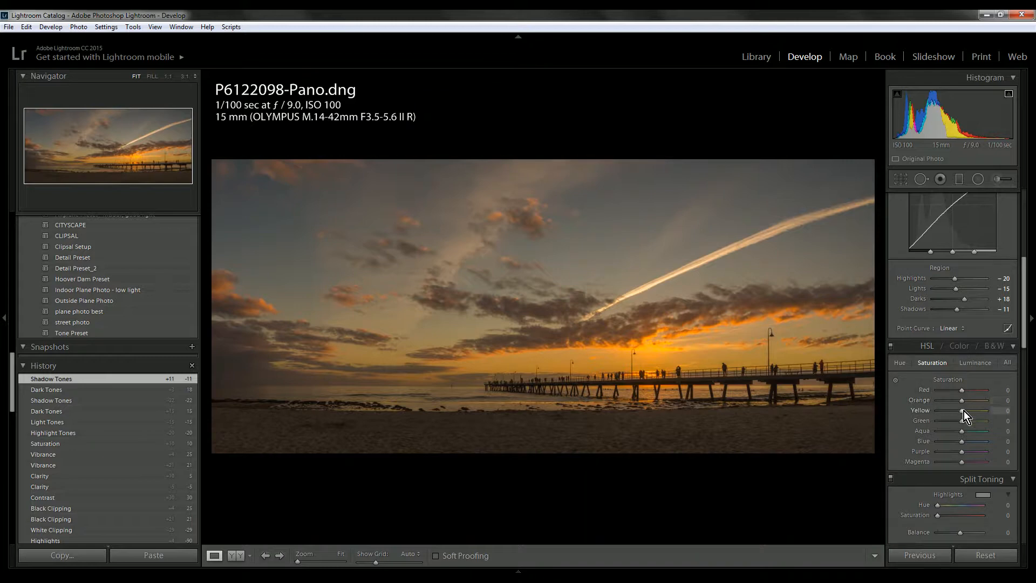
{"action": "mouse_move", "coordinate": [964, 410]}
{"action": "left_mouse_down"}
{"action": "mouse_move", "coordinate": [980, 400]}
{"action": "mouse_move", "coordinate": [953, 412]}
{"action": "mouse_move", "coordinate": [973, 402]}
{"action": "left_mouse_up"}
{"action": "mouse_move", "coordinate": [966, 410]}
{"action": "left_mouse_down"}
{"action": "mouse_move", "coordinate": [950, 415]}
{"action": "mouse_move", "coordinate": [969, 410]}
{"action": "left_mouse_up"}
{"action": "left_click", "coordinate": [971, 364]}
{"action": "left_click", "coordinate": [944, 364]}
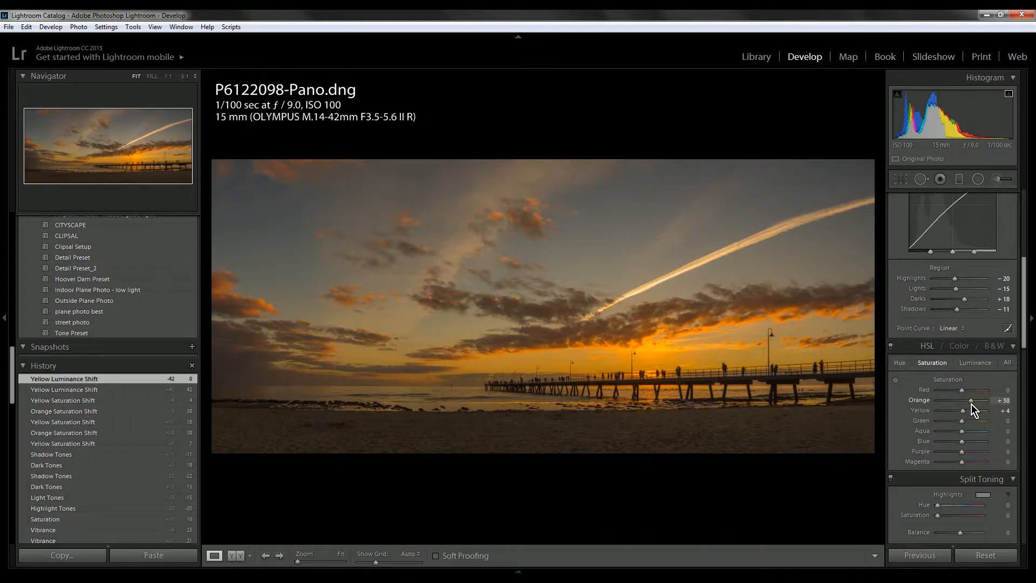
{"action": "left_click", "coordinate": [972, 404]}
{"action": "left_click_drag", "start_coordinate": [963, 413], "coordinate": [1004, 411]}
- Shift the HSL yellow hue to -30
{"action": "left_click", "coordinate": [896, 364]}
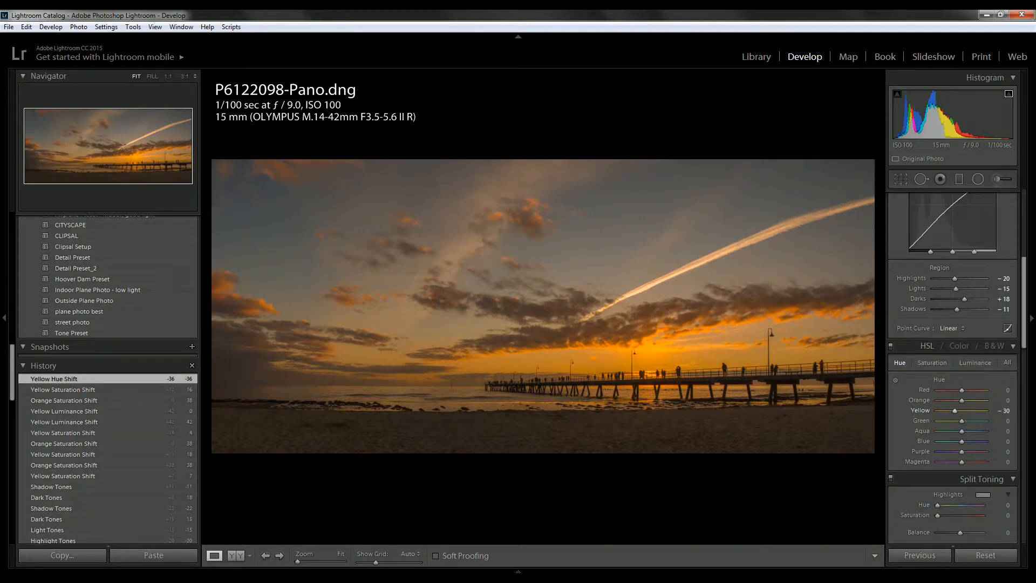
- Set the HSL red hue to +42 and yellow hue to -31, with orange saturation at +60 and yellow saturation at -16
{"action": "left_click_drag", "start_coordinate": [1004, 412], "coordinate": [954, 416]}
{"action": "double_click", "coordinate": [959, 404]}
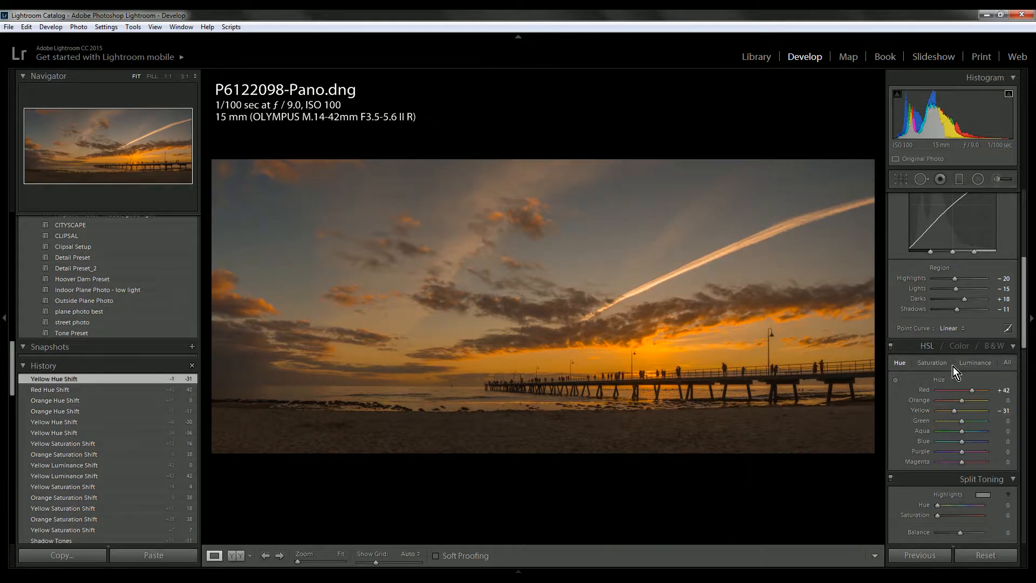
{"action": "left_click", "coordinate": [926, 365]}
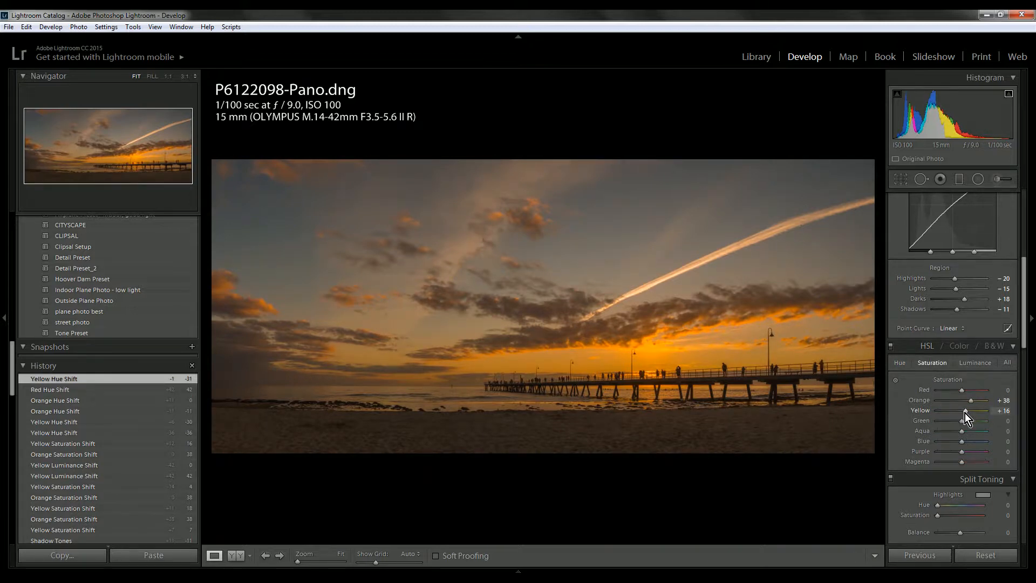
{"action": "mouse_move", "coordinate": [964, 413]}
{"action": "left_mouse_down"}
{"action": "mouse_move", "coordinate": [954, 414]}
{"action": "mouse_move", "coordinate": [979, 400]}
{"action": "left_mouse_up"}
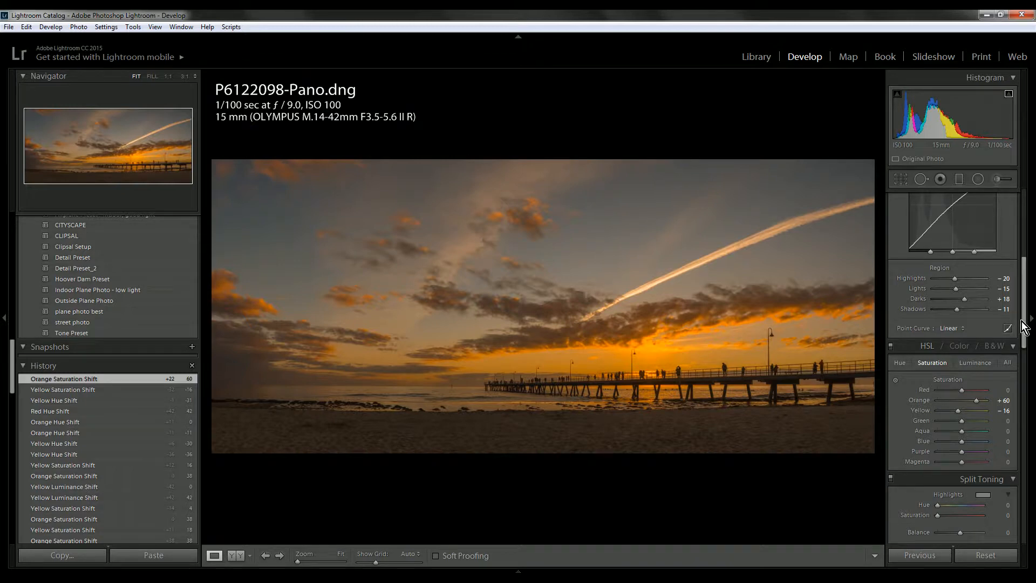
- Set the white balance temperature to 9000
{"action": "left_click_drag", "start_coordinate": [1024, 344], "coordinate": [969, 248]}
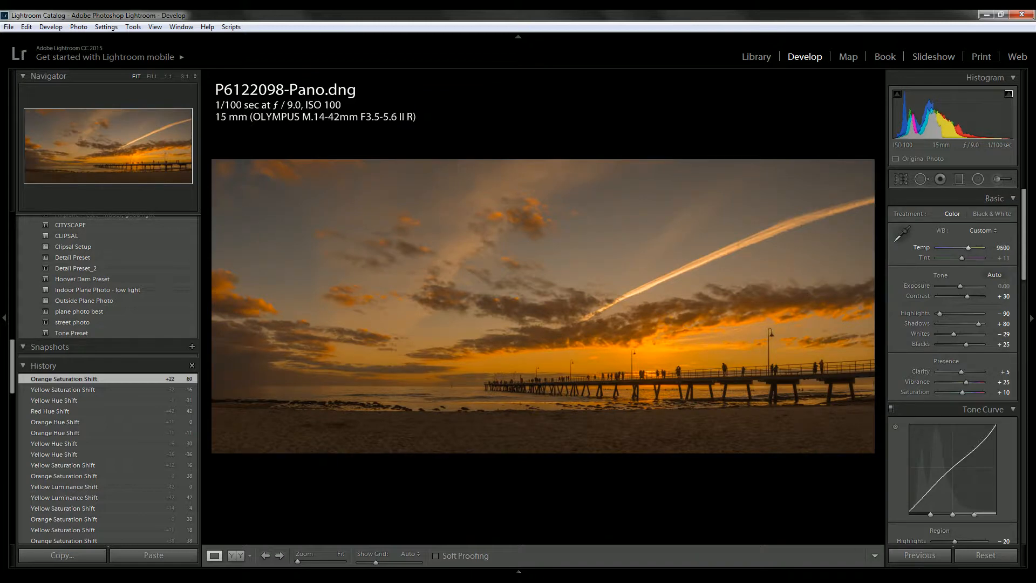
{"action": "left_click", "coordinate": [1000, 247]}
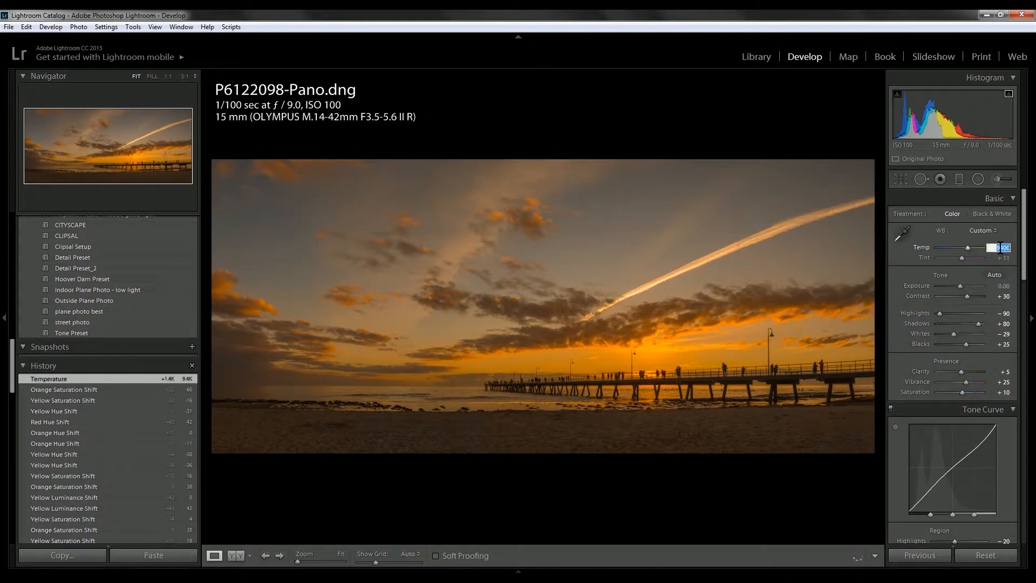
{"action": "type", "text": "9000"}
{"action": "key", "text": "Return"}
- Set the HSL yellow saturation to -82, and try orange luminance at -18 and yellow luminance at -9, restoring both to 0
{"action": "scroll", "coordinate": [921, 366], "scroll_direction": "down", "scroll_amount": 3}
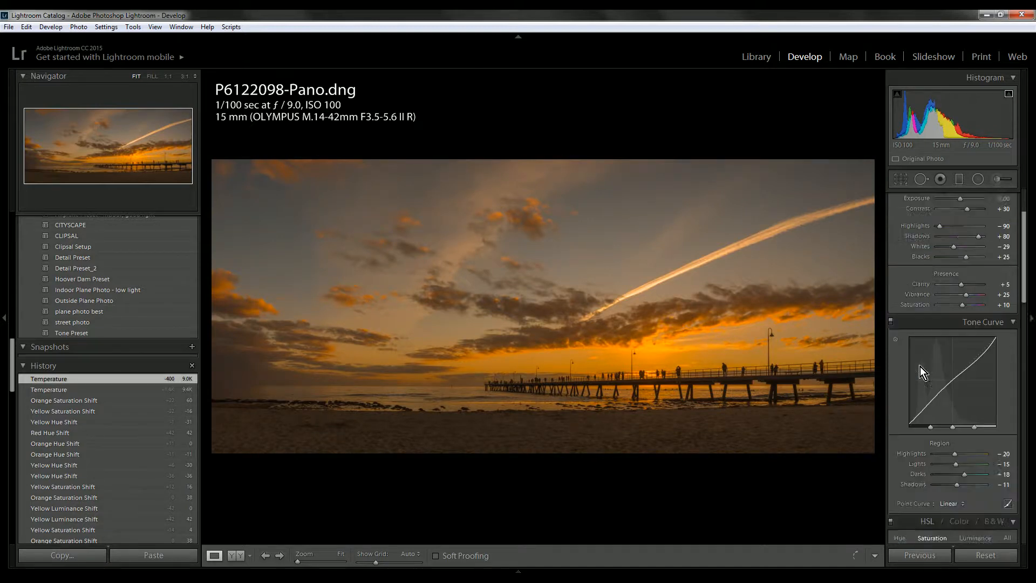
{"action": "scroll", "coordinate": [922, 367], "scroll_direction": "down", "scroll_amount": 3}
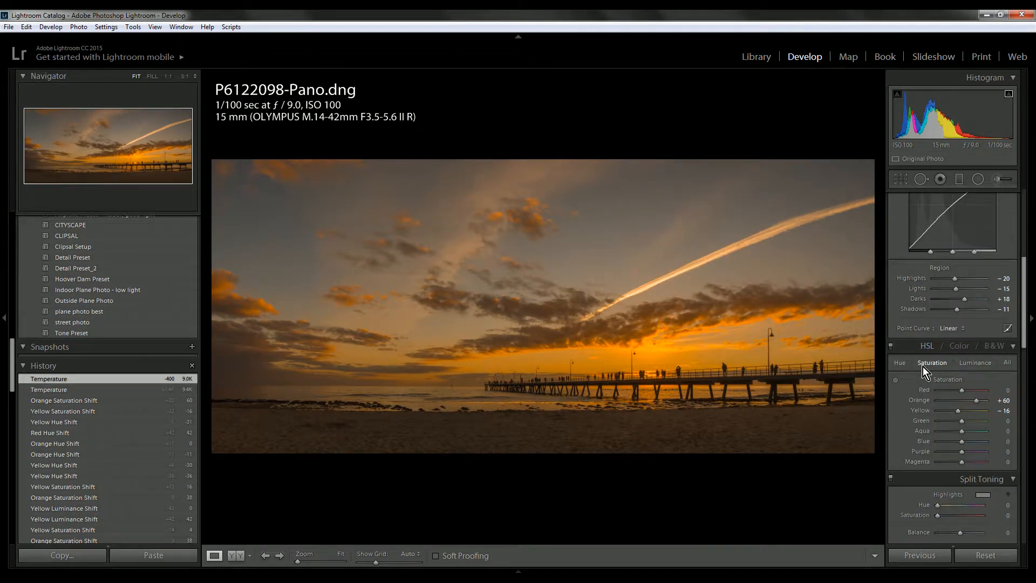
{"action": "mouse_move", "coordinate": [951, 414]}
{"action": "left_mouse_down"}
{"action": "mouse_move", "coordinate": [932, 416]}
{"action": "mouse_move", "coordinate": [986, 399]}
{"action": "mouse_move", "coordinate": [960, 404]}
{"action": "mouse_move", "coordinate": [972, 412]}
{"action": "mouse_move", "coordinate": [961, 413]}
{"action": "left_mouse_up"}
{"action": "left_click", "coordinate": [976, 367]}
{"action": "double_click", "coordinate": [960, 404]}
{"action": "double_click", "coordinate": [961, 413]}
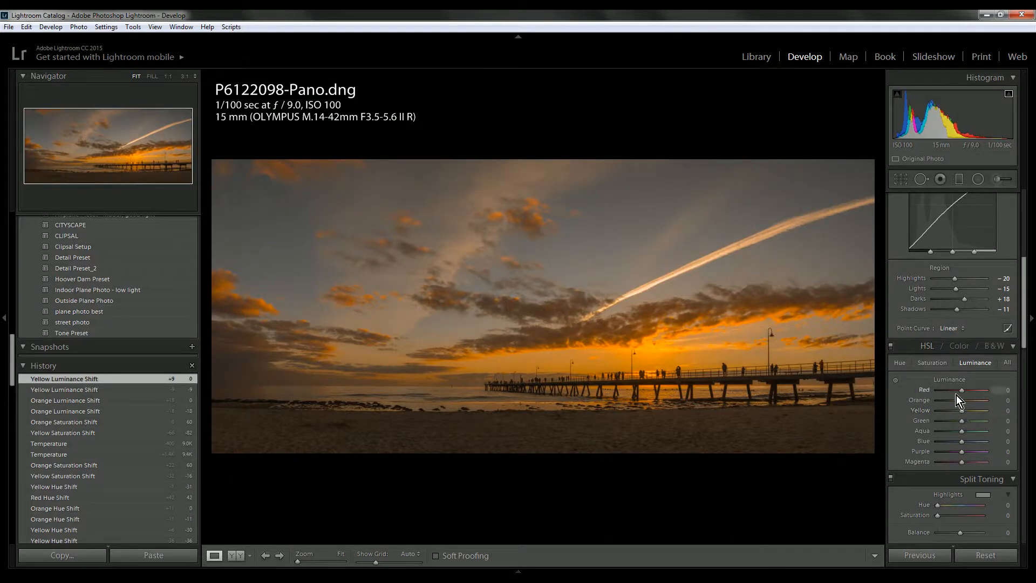
- Set the HSL hue shifts to +47 for red, +4 for orange and -62 for yellow
{"action": "left_click", "coordinate": [901, 363]}
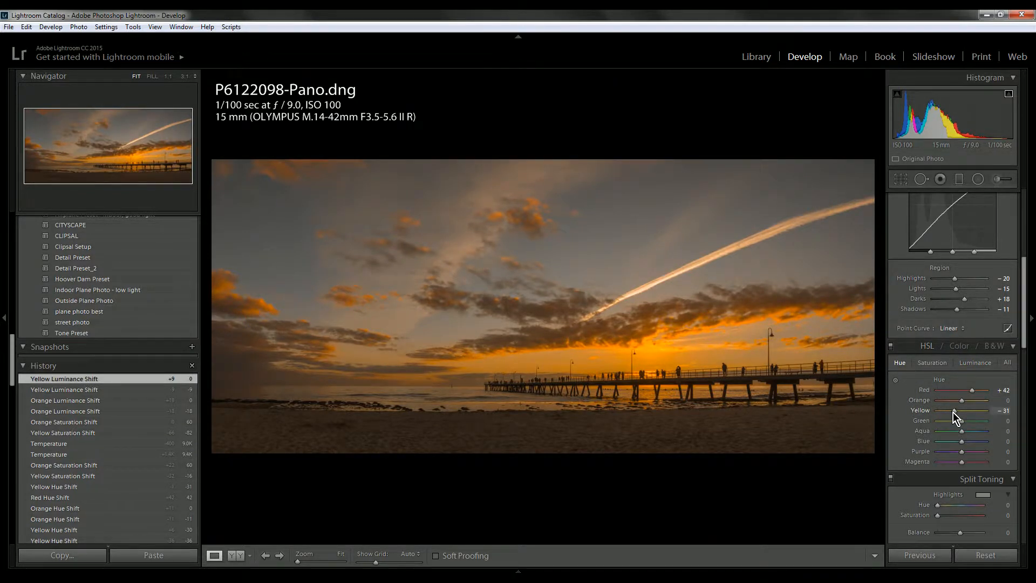
{"action": "left_click_drag", "start_coordinate": [953, 412], "coordinate": [973, 392]}
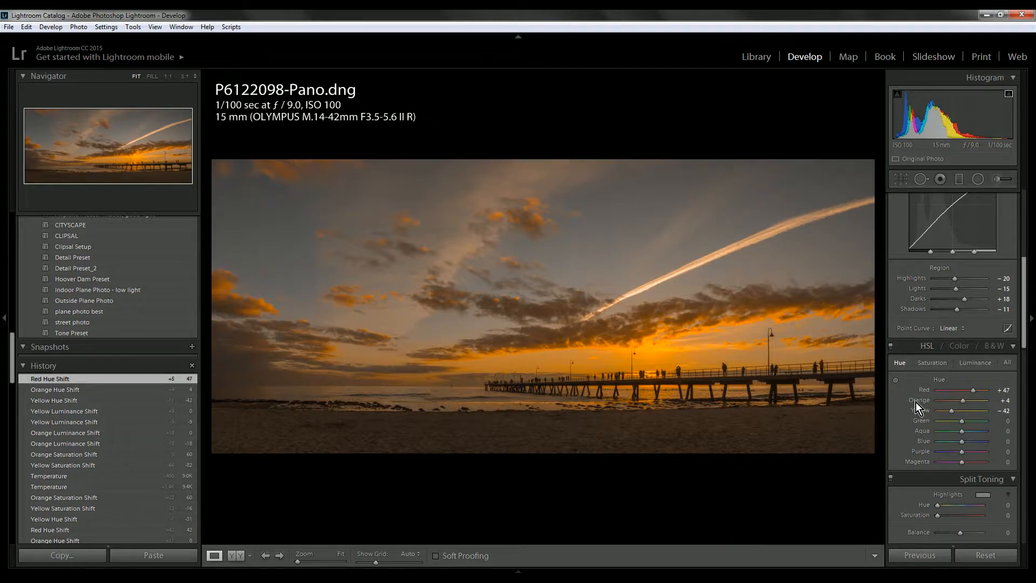
{"action": "left_click_drag", "start_coordinate": [952, 412], "coordinate": [974, 390]}
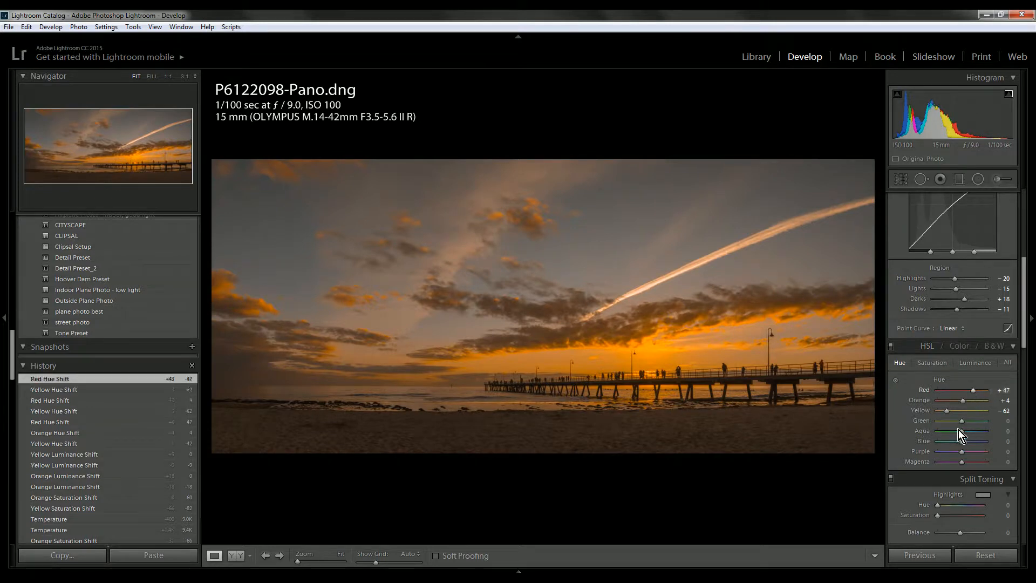
- Set the HSL purple saturation to -7 and the orange saturation to +91
{"action": "left_click", "coordinate": [945, 363]}
{"action": "left_click_drag", "start_coordinate": [962, 451], "coordinate": [961, 451]}
{"action": "left_click_drag", "start_coordinate": [977, 401], "coordinate": [985, 400]}
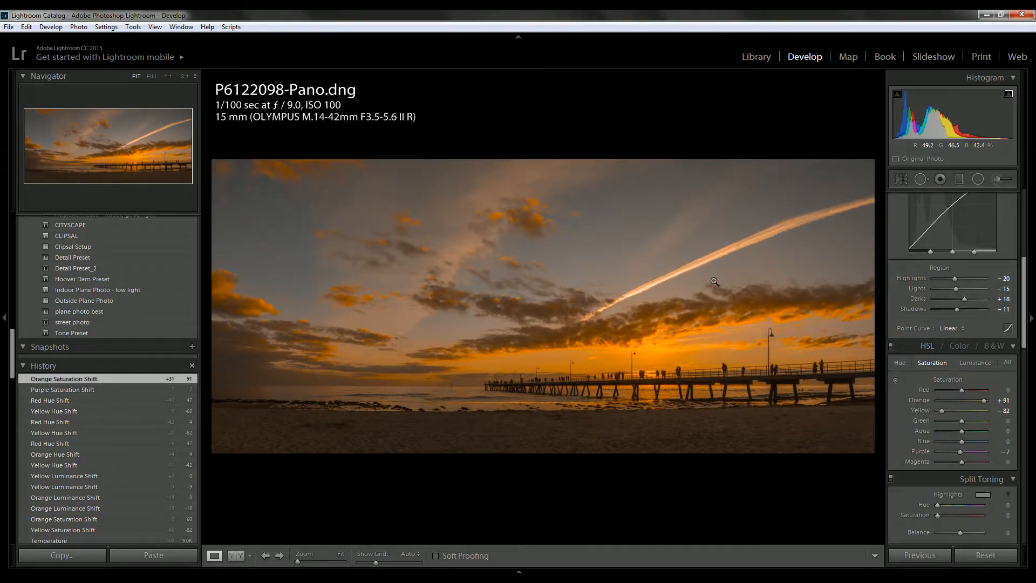
- Check the photo with the side panels hidden, and set the vibrance to +15 and the overall saturation to +5
{"action": "key", "text": "Tab"}
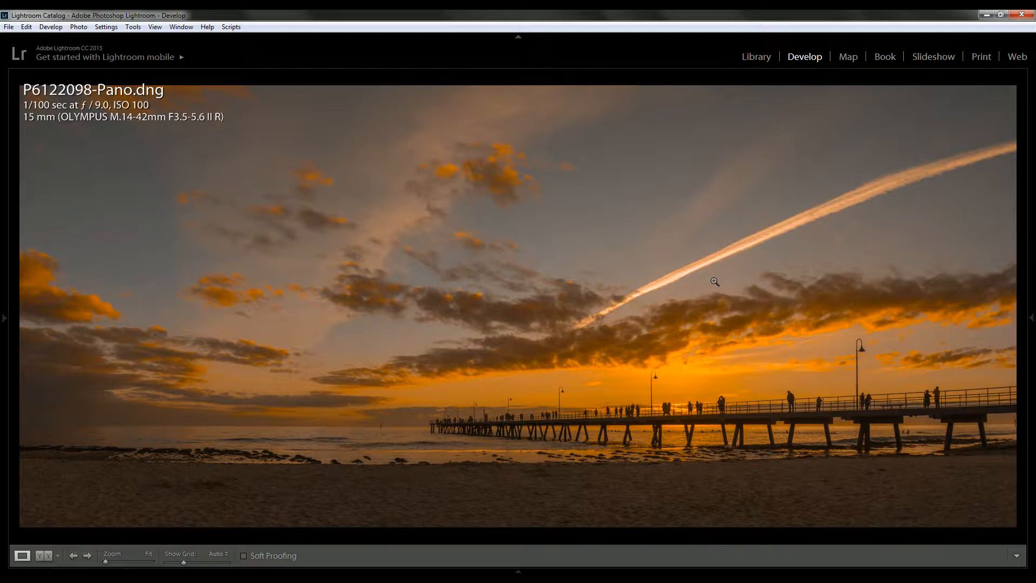
{"action": "key", "text": "Tab"}
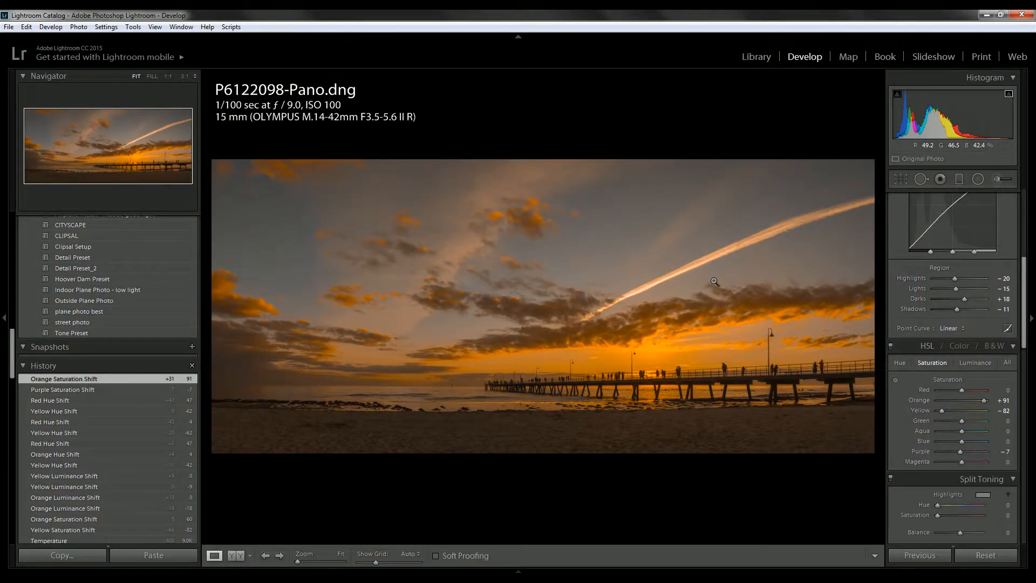
{"action": "scroll", "coordinate": [986, 290], "scroll_direction": "up", "scroll_amount": 5}
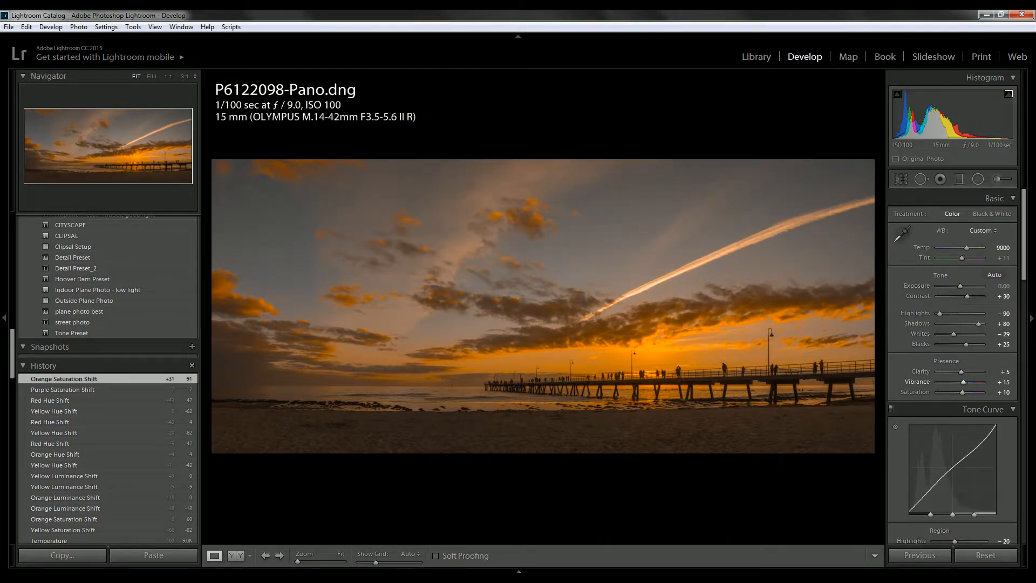
{"action": "left_click_drag", "start_coordinate": [1004, 392], "coordinate": [998, 393]}
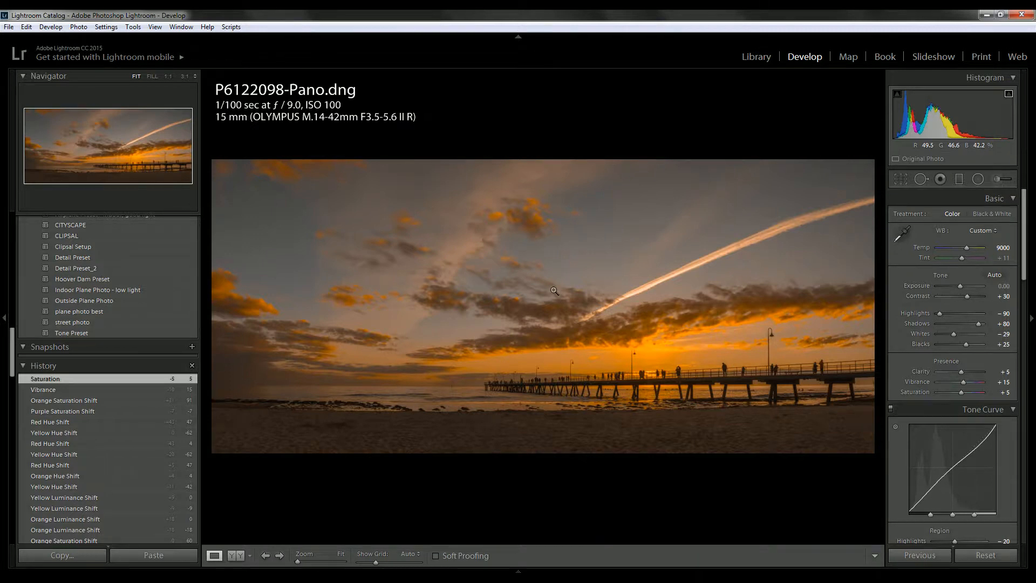
- Examine the panorama enlarged and the pier at 1:1, return to the fit view, and compare the edit with the before version
{"action": "key", "text": "Tab"}
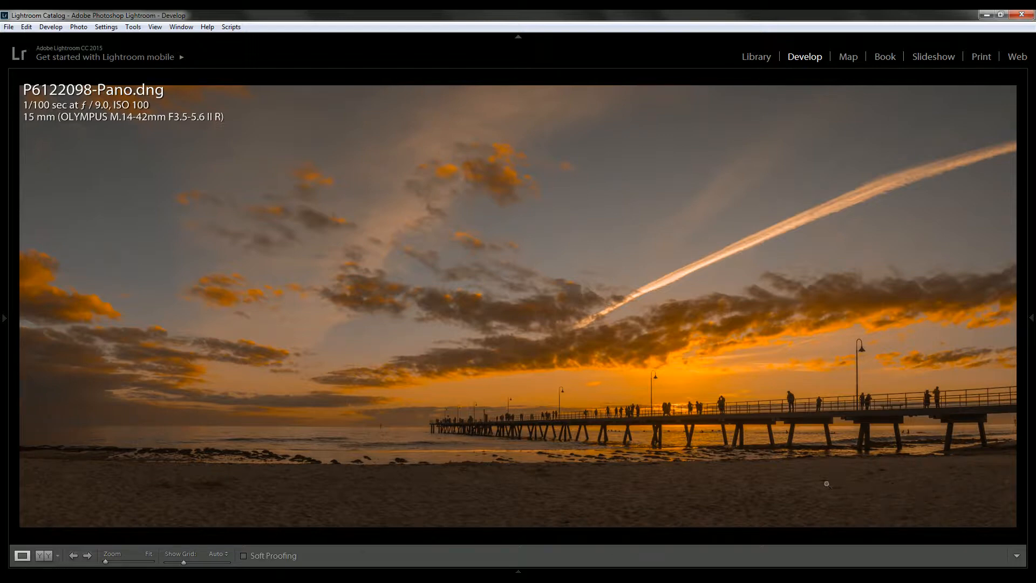
{"action": "left_click", "coordinate": [696, 415]}
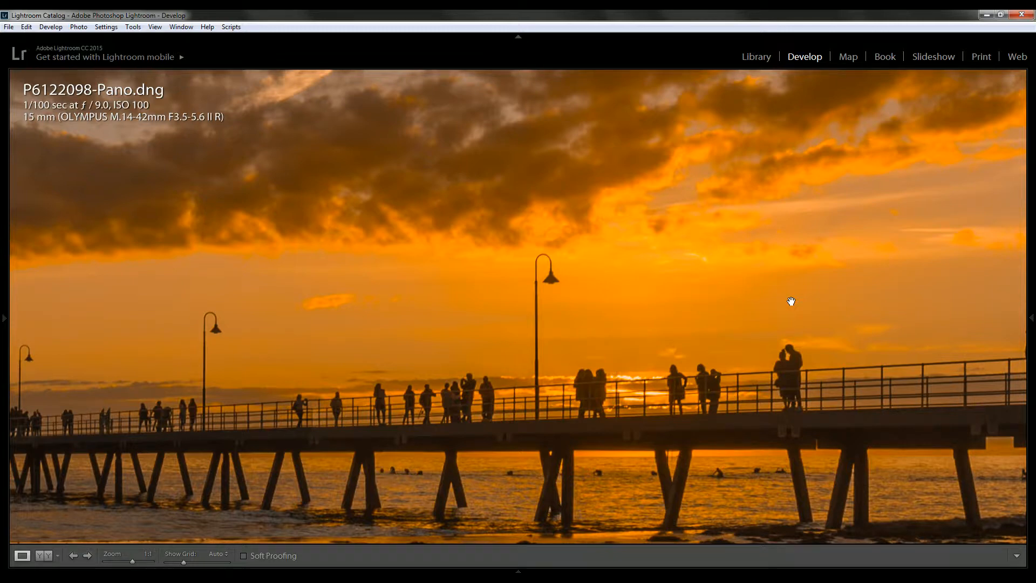
{"action": "key", "text": "Tab"}
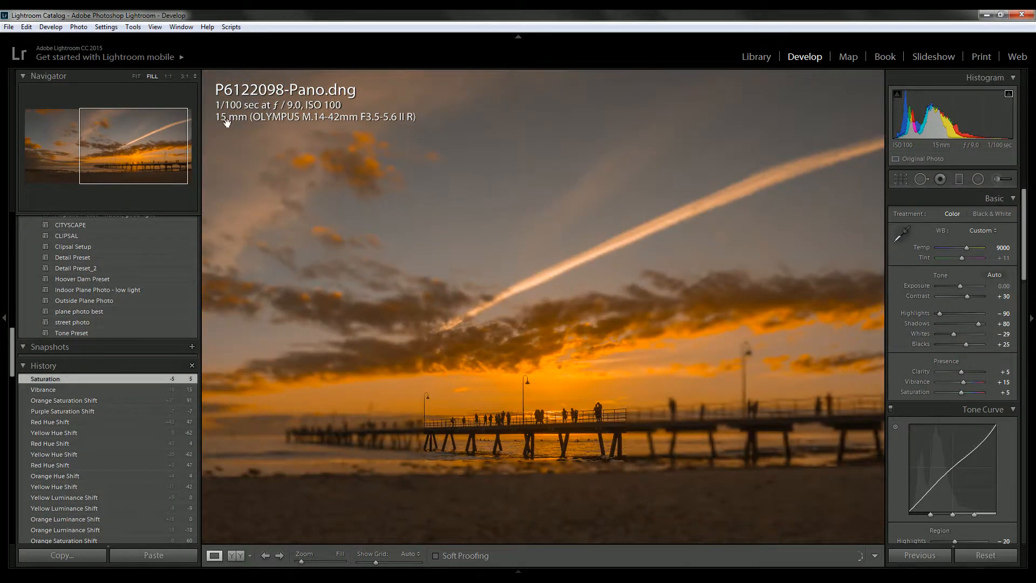
{"action": "left_click", "coordinate": [138, 77]}
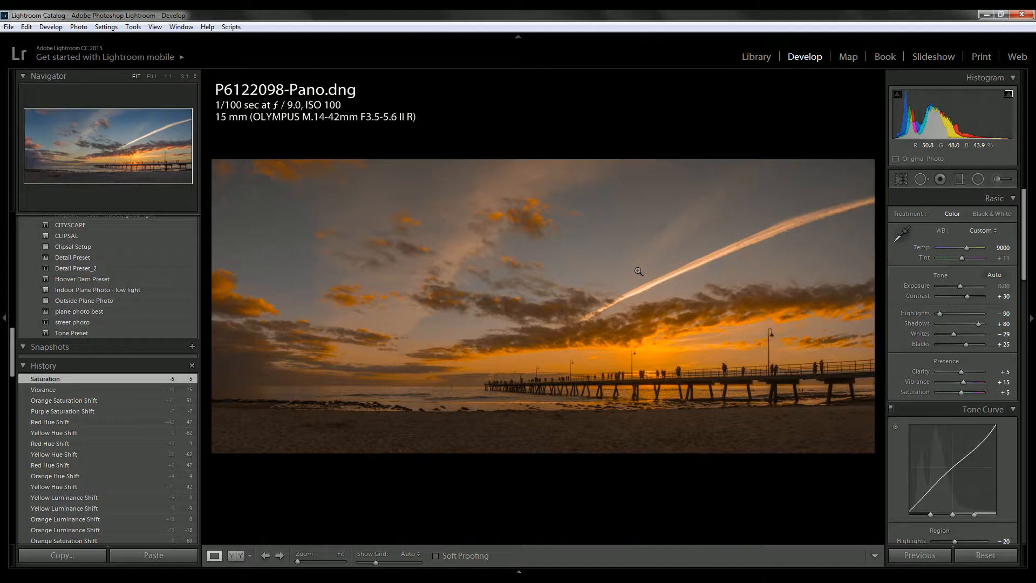
{"action": "key", "text": "backslash"}
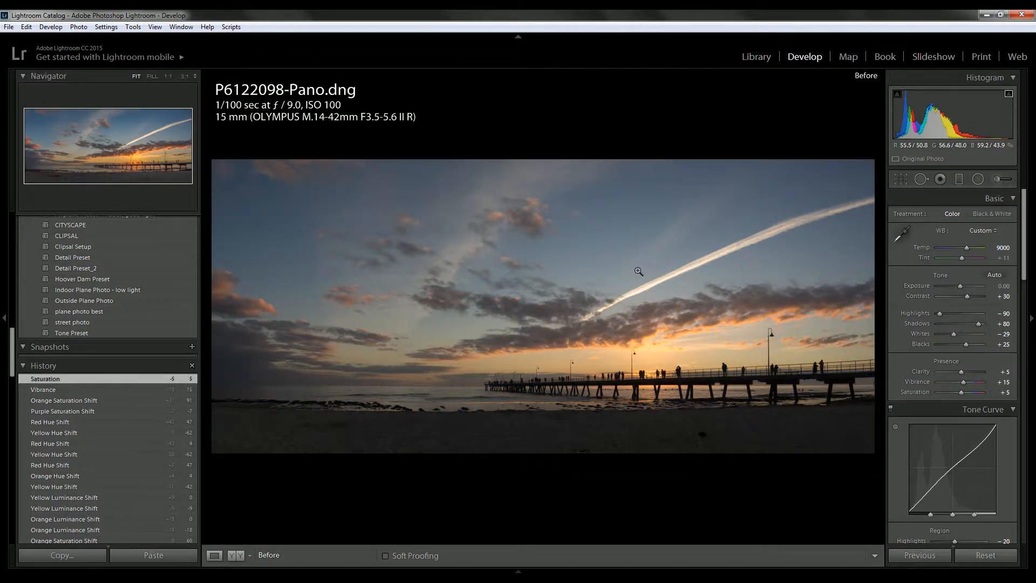
{"action": "key", "text": "backslash"}
{"action": "key", "text": "backslash"}
{"action": "key", "text": "backslash"}
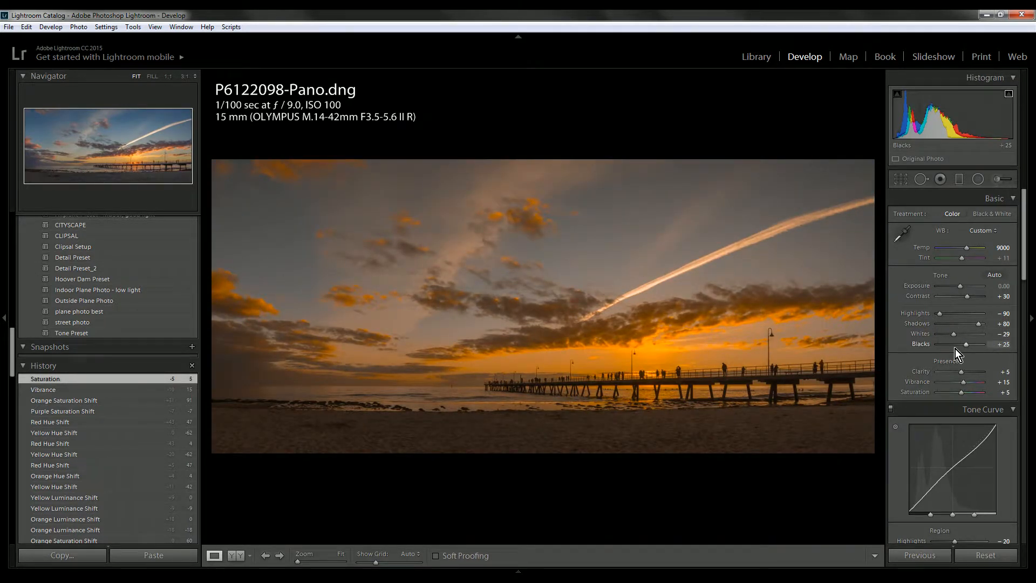
- Try the Camera Natural, Camera Vivid and Camera Muted calibration profiles, and return to Adobe Standard
{"action": "scroll", "coordinate": [955, 349], "scroll_direction": "down", "scroll_amount": 5}
{"action": "scroll", "coordinate": [956, 349], "scroll_direction": "down", "scroll_amount": 2}
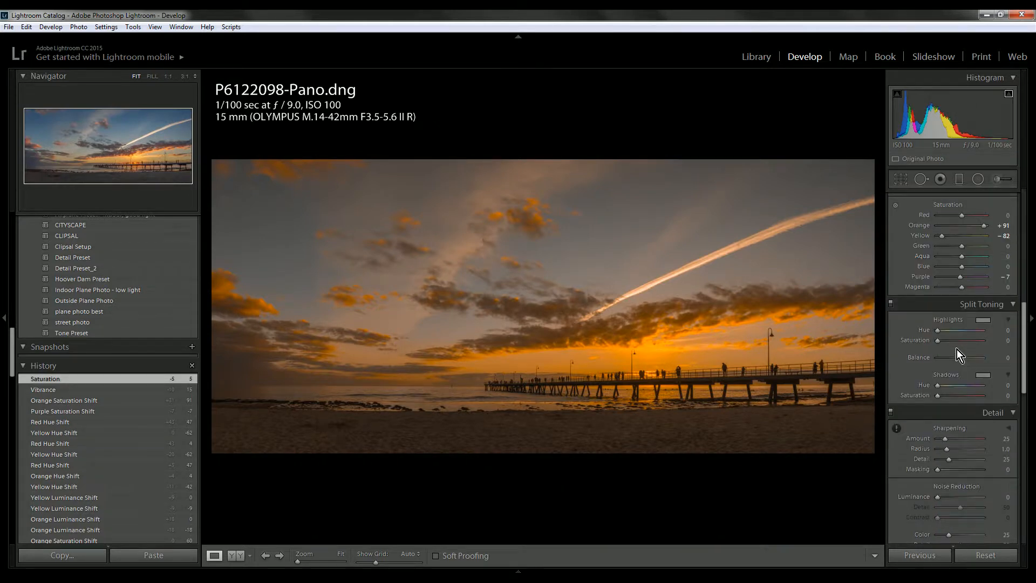
{"action": "scroll", "coordinate": [957, 351], "scroll_direction": "down", "scroll_amount": 6}
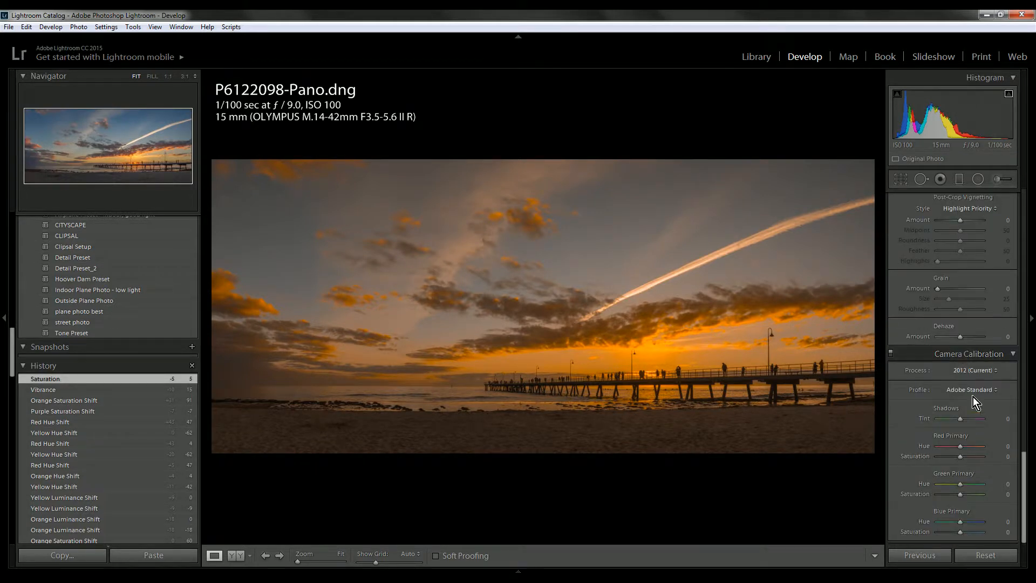
{"action": "left_click", "coordinate": [966, 389]}
{"action": "left_click", "coordinate": [945, 428]}
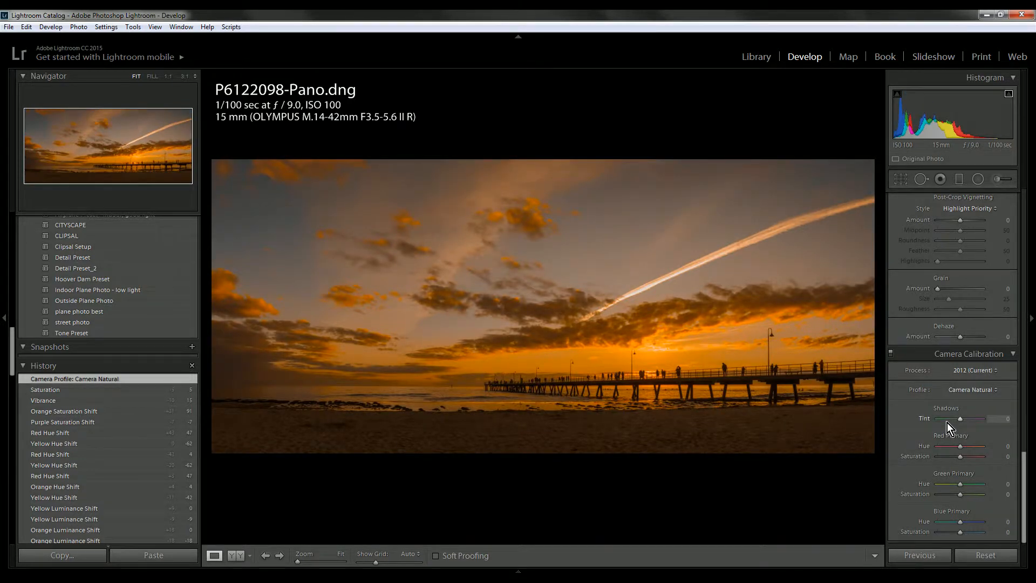
{"action": "left_click", "coordinate": [960, 390]}
{"action": "left_click", "coordinate": [947, 451]}
{"action": "left_click", "coordinate": [962, 390]}
{"action": "left_click", "coordinate": [959, 416]}
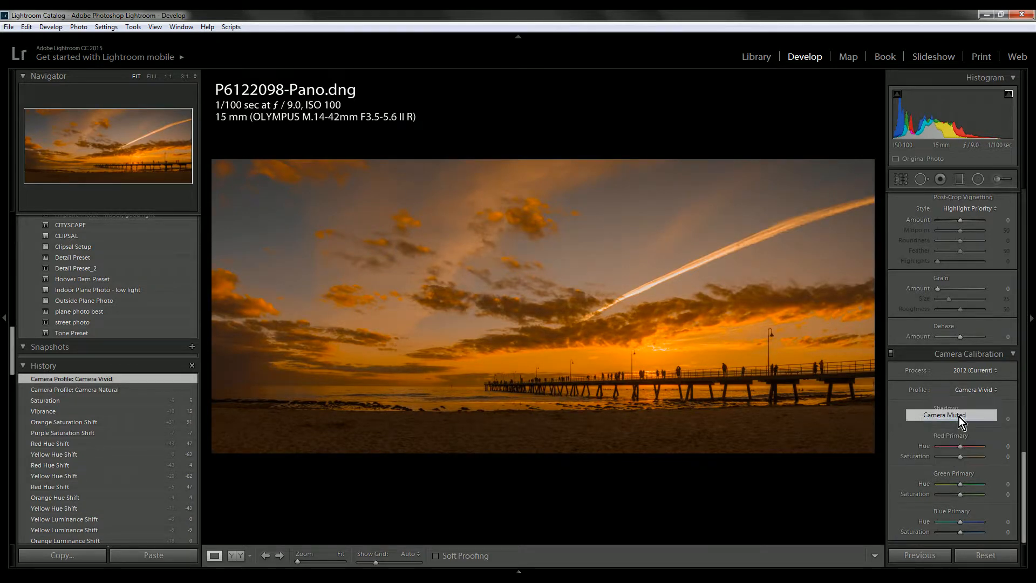
{"action": "left_click", "coordinate": [979, 393]}
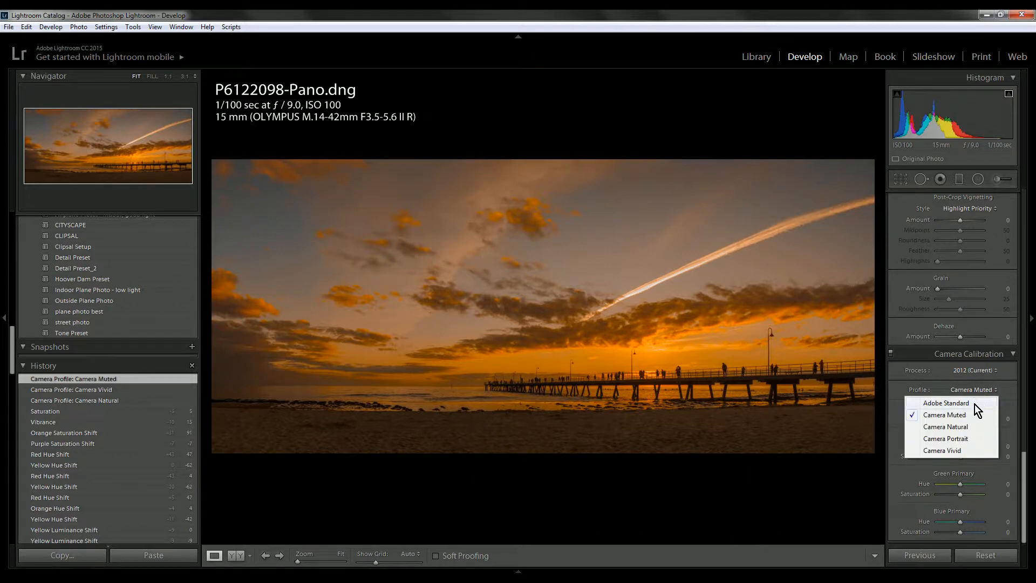
{"action": "left_click", "coordinate": [963, 431]}
{"action": "left_click", "coordinate": [983, 388]}
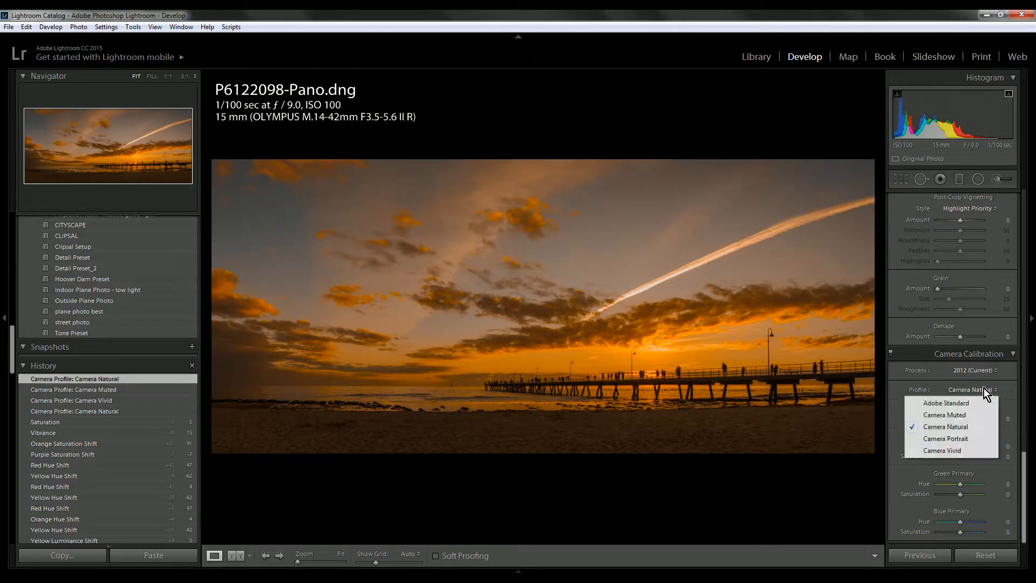
{"action": "left_click", "coordinate": [977, 404]}
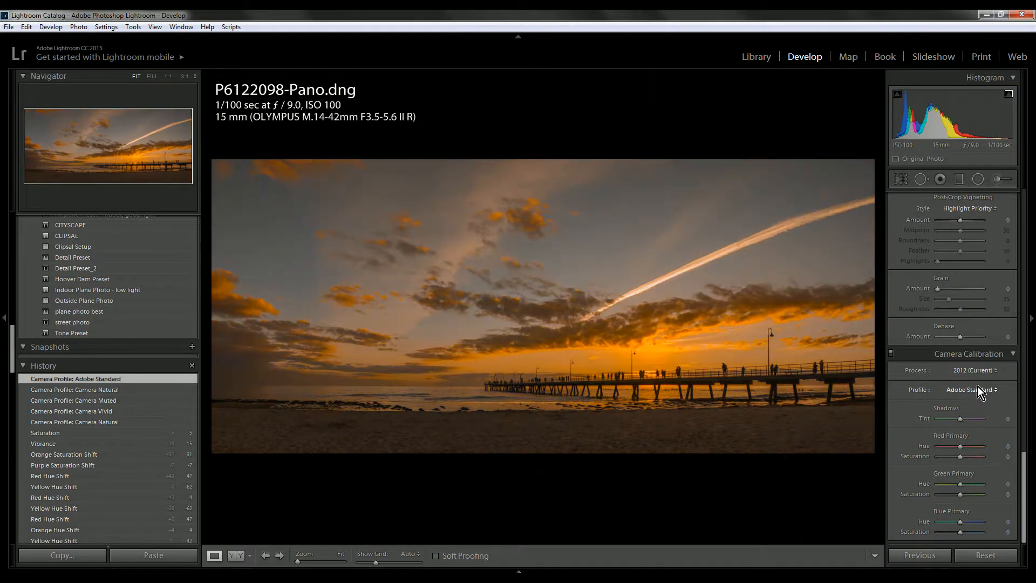
- Compare the Camera Natural, Camera Portrait and Camera Muted calibration profiles, and apply Camera Vivid
{"action": "left_click", "coordinate": [979, 390]}
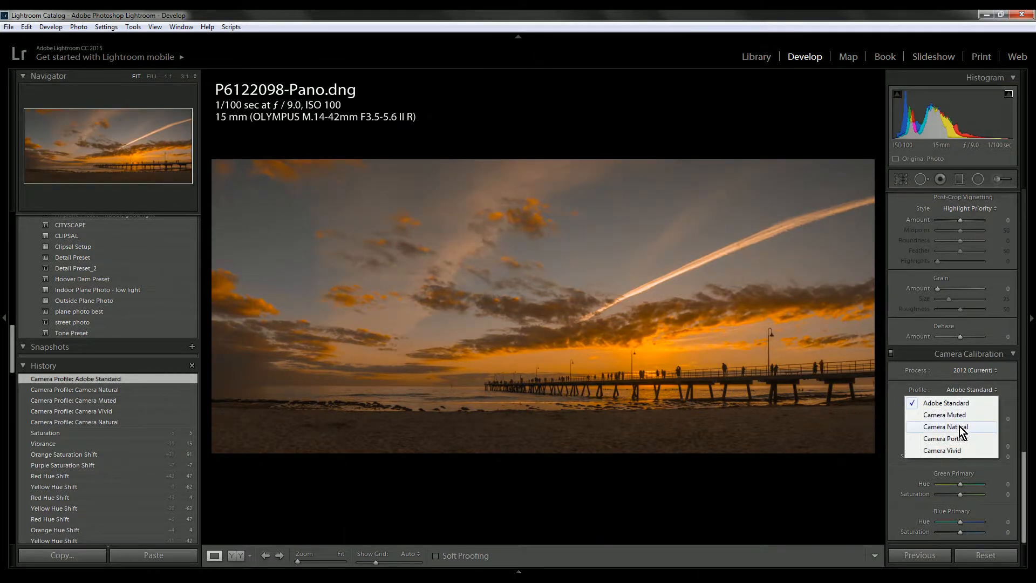
{"action": "left_click", "coordinate": [959, 426]}
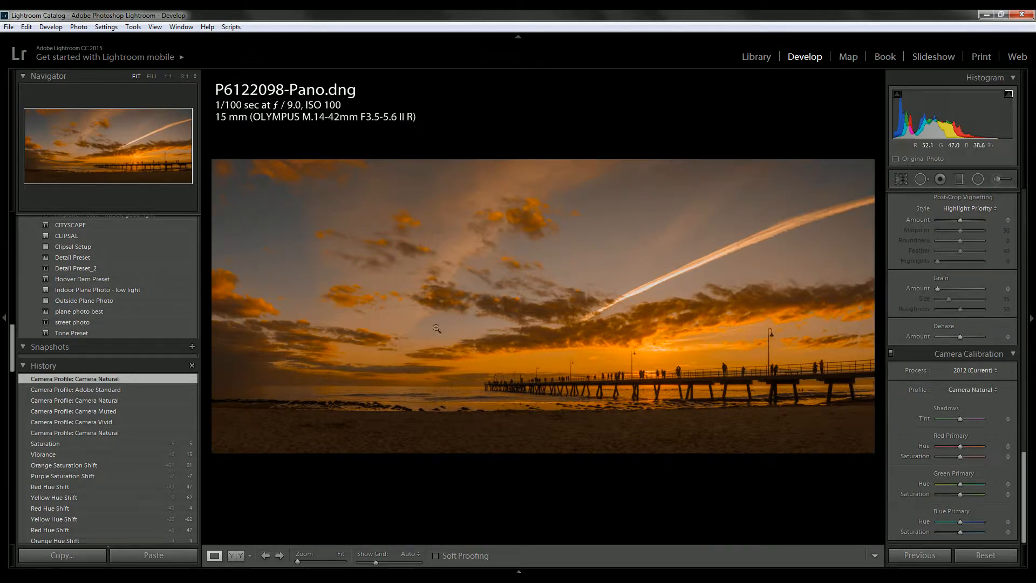
{"action": "left_click", "coordinate": [948, 394]}
{"action": "left_click", "coordinate": [947, 438]}
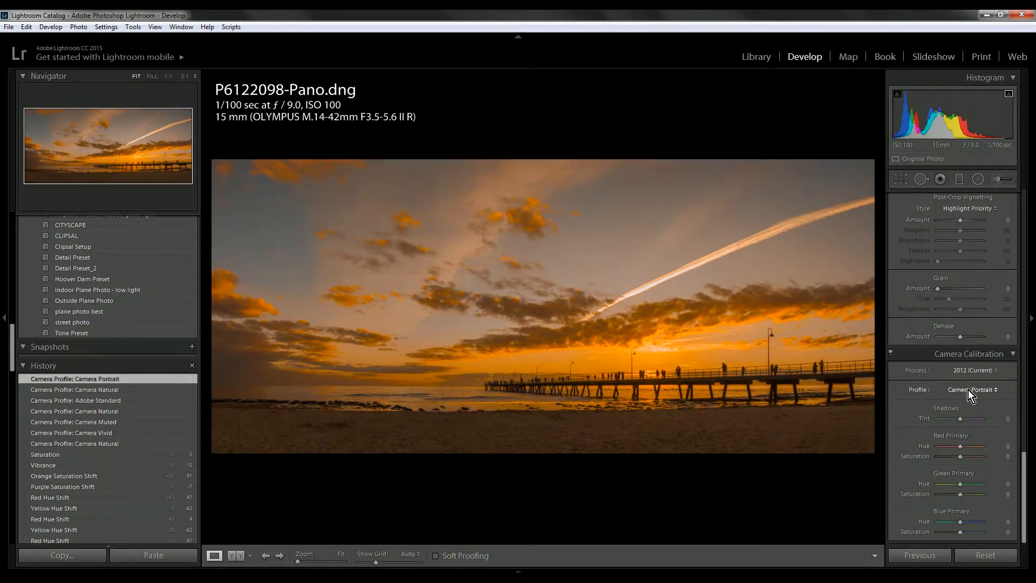
{"action": "left_click", "coordinate": [968, 390]}
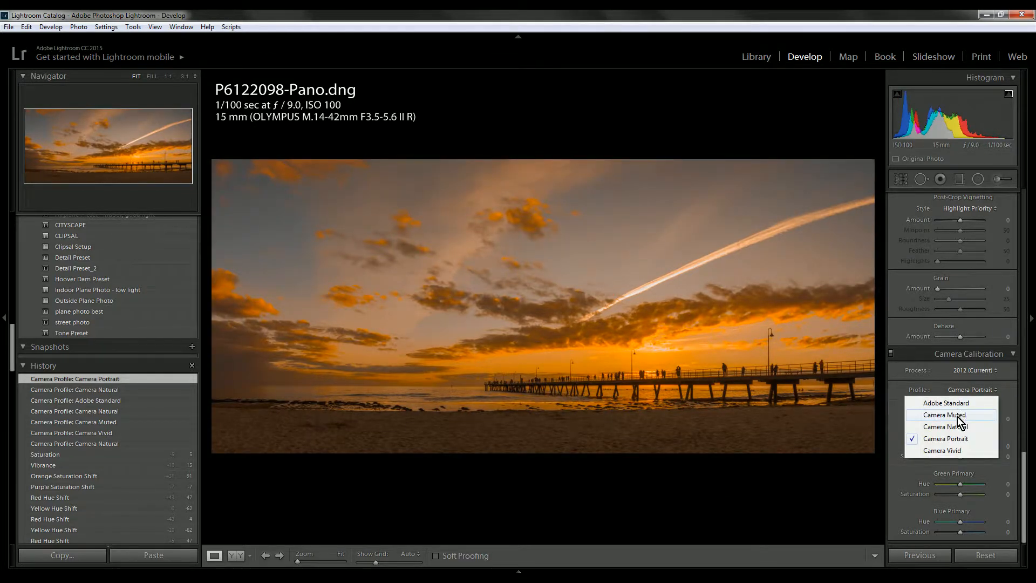
{"action": "left_click", "coordinate": [956, 414]}
{"action": "left_click", "coordinate": [970, 391]}
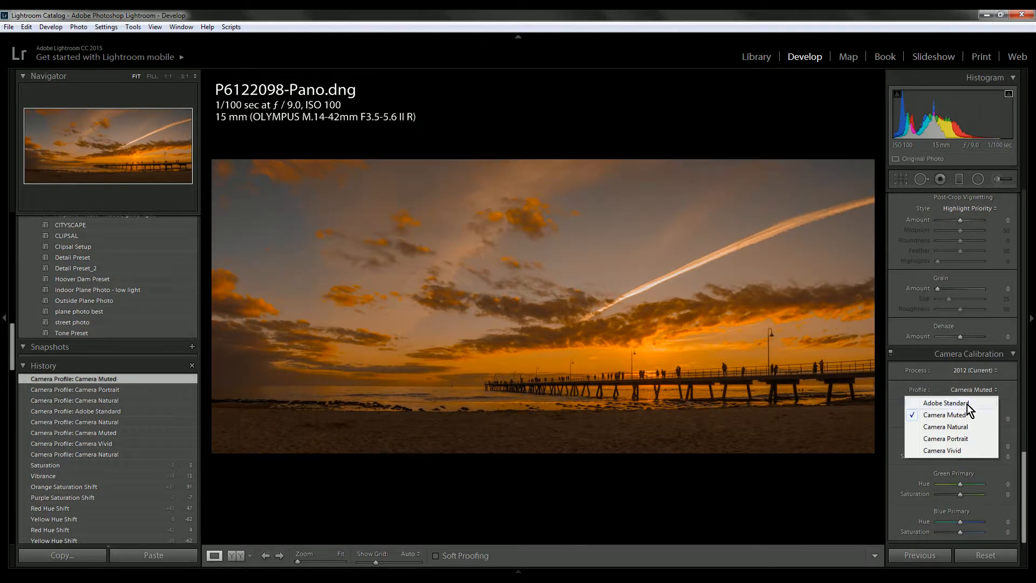
{"action": "left_click", "coordinate": [958, 451]}
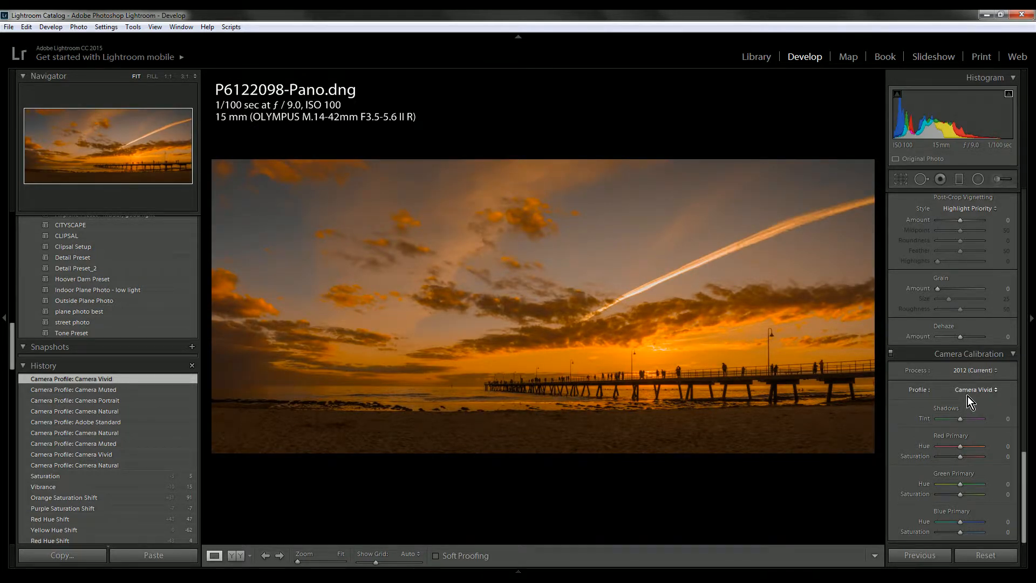
- Compare the Camera Natural and Camera Vivid calibration profiles, and apply Camera Natural
{"action": "left_click", "coordinate": [973, 393]}
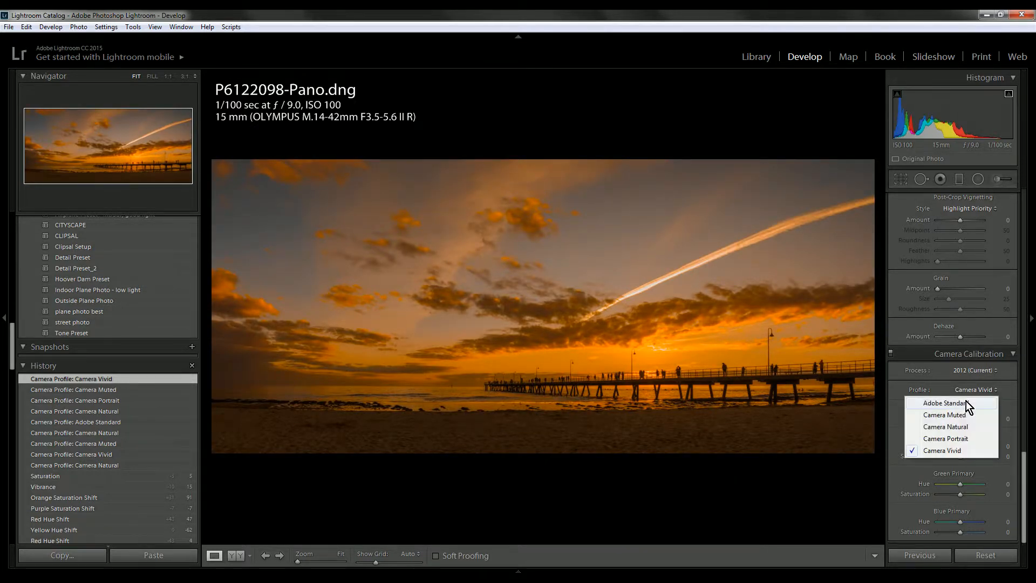
{"action": "left_click", "coordinate": [957, 427]}
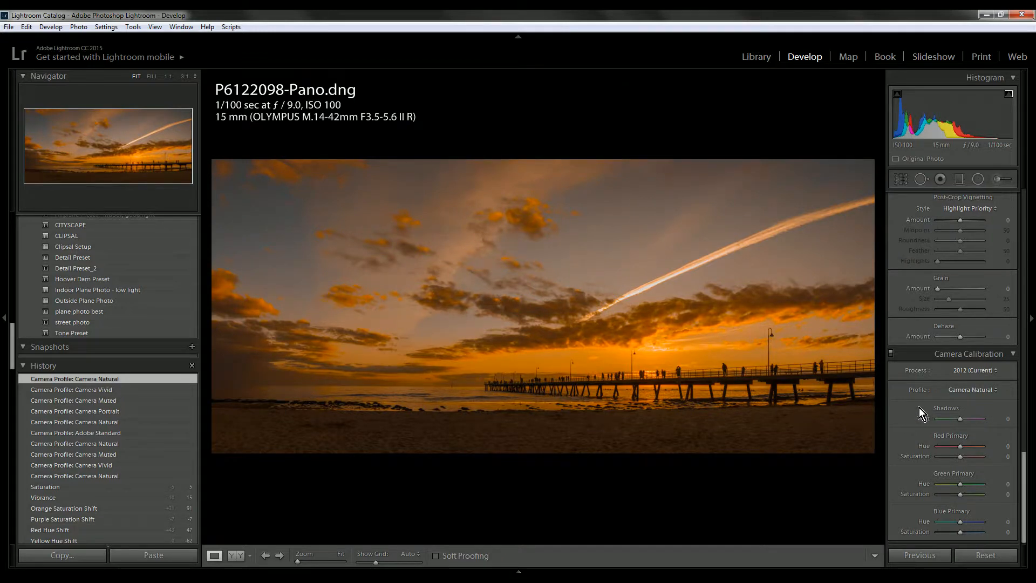
{"action": "left_click", "coordinate": [981, 391]}
{"action": "left_click", "coordinate": [957, 450]}
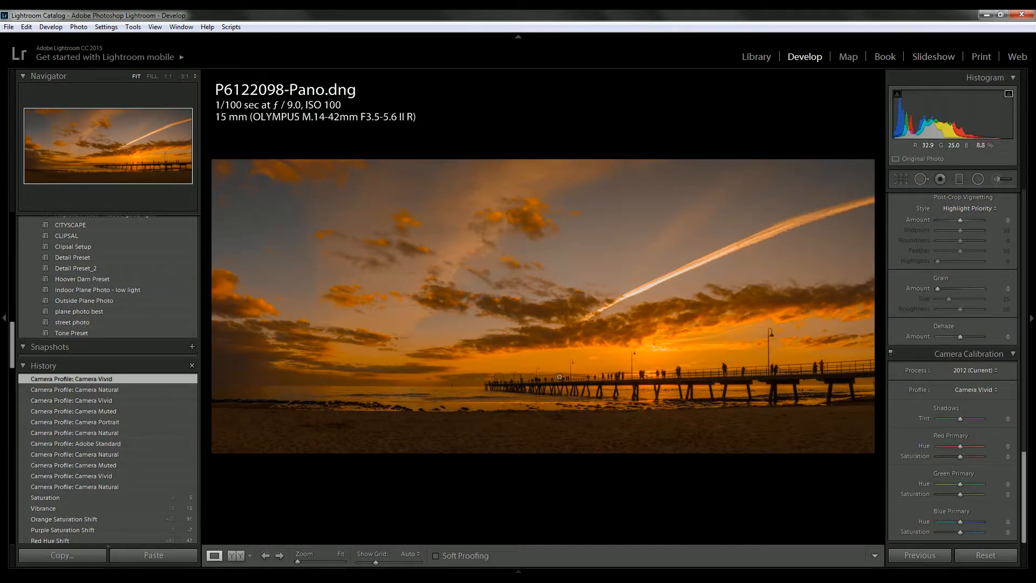
{"action": "left_click", "coordinate": [980, 384]}
{"action": "left_click", "coordinate": [953, 427]}
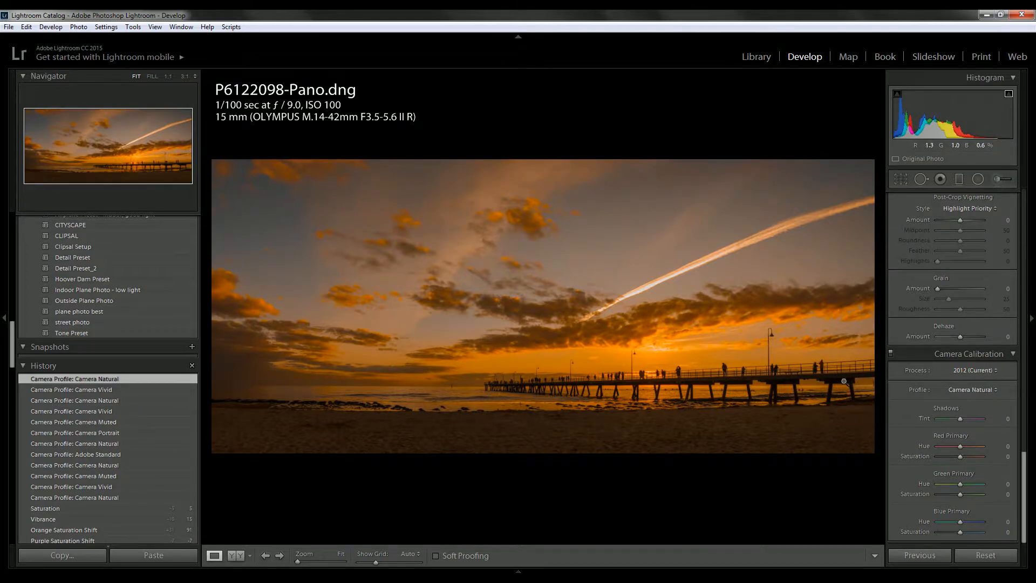
- Set the HSL saturation of the oranges to +62 and of the yellows to -33
{"action": "scroll", "coordinate": [954, 328], "scroll_direction": "up", "scroll_amount": 10}
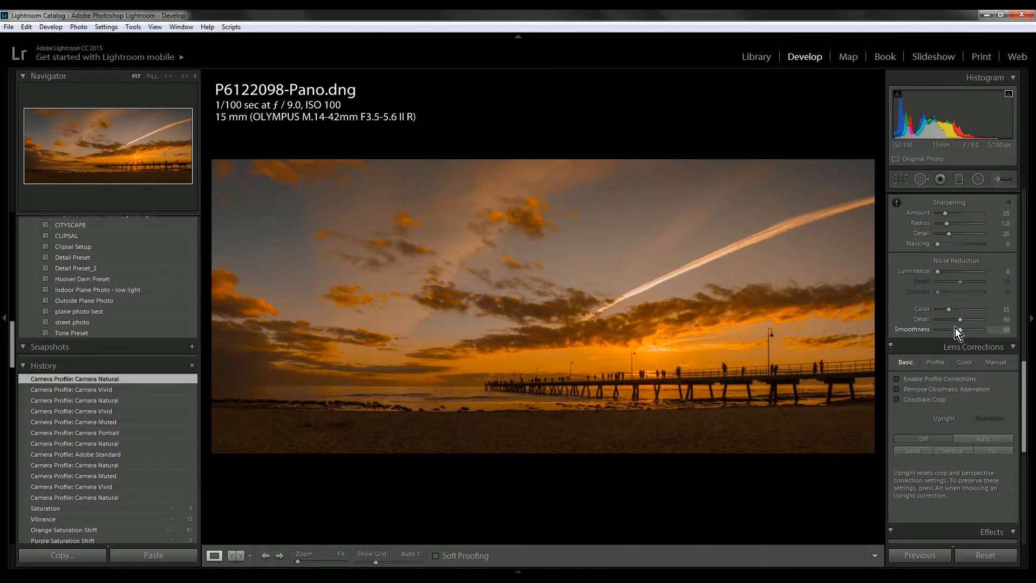
{"action": "scroll", "coordinate": [917, 373], "scroll_direction": "up", "scroll_amount": 5}
{"action": "scroll", "coordinate": [922, 377], "scroll_direction": "up", "scroll_amount": 5}
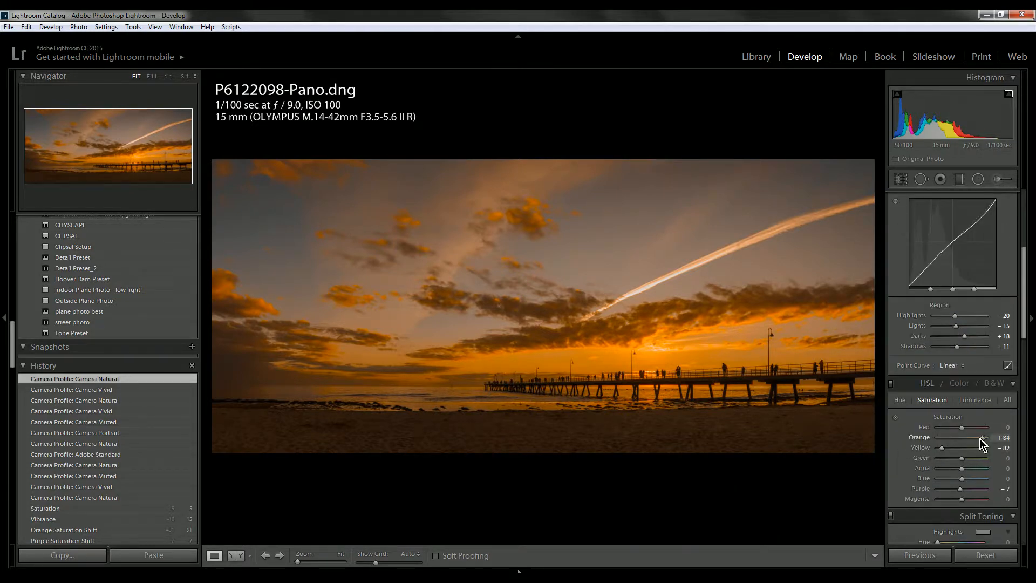
{"action": "mouse_move", "coordinate": [981, 438]}
{"action": "left_mouse_down"}
{"action": "mouse_move", "coordinate": [966, 440]}
{"action": "mouse_move", "coordinate": [968, 452]}
{"action": "left_mouse_up"}
{"action": "left_click", "coordinate": [954, 450]}
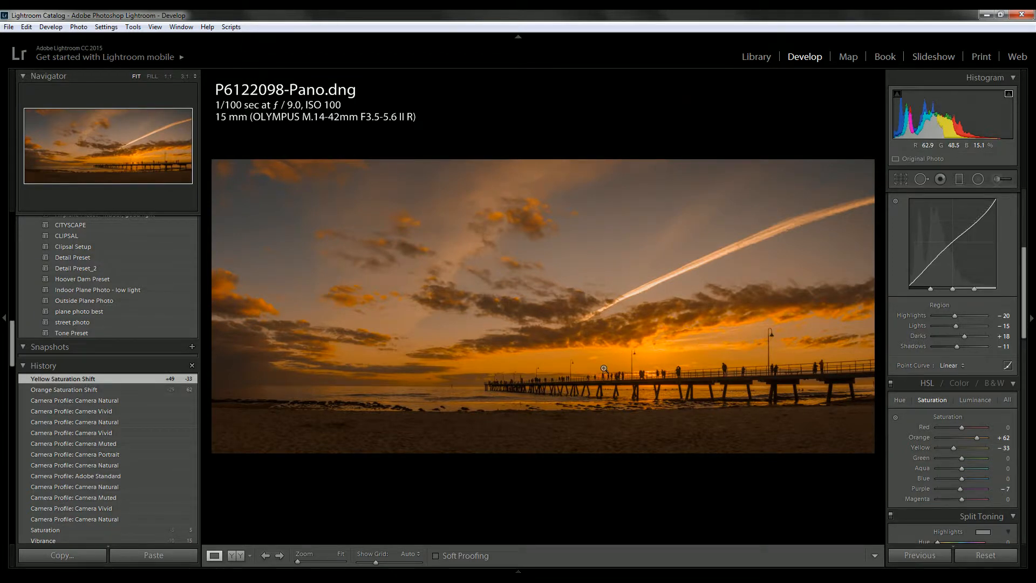
- Try shifting the Red Primary hue and saturation in the camera calibration, and reset both to 0
{"action": "scroll", "coordinate": [962, 459], "scroll_direction": "down", "scroll_amount": 5}
{"action": "scroll", "coordinate": [960, 457], "scroll_direction": "down", "scroll_amount": 5}
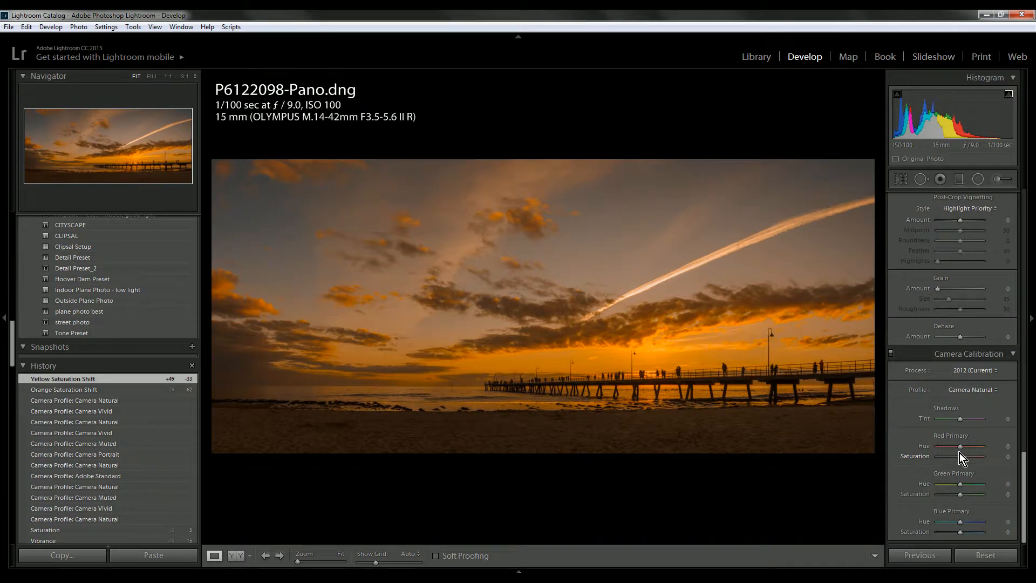
{"action": "mouse_move", "coordinate": [959, 446]}
{"action": "left_mouse_down"}
{"action": "mouse_move", "coordinate": [976, 447]}
{"action": "mouse_move", "coordinate": [952, 453]}
{"action": "mouse_move", "coordinate": [980, 455]}
{"action": "mouse_move", "coordinate": [957, 461]}
{"action": "mouse_move", "coordinate": [986, 460]}
{"action": "mouse_move", "coordinate": [960, 461]}
{"action": "mouse_move", "coordinate": [971, 458]}
{"action": "left_mouse_up"}
{"action": "double_click", "coordinate": [956, 445]}
{"action": "double_click", "coordinate": [957, 461]}
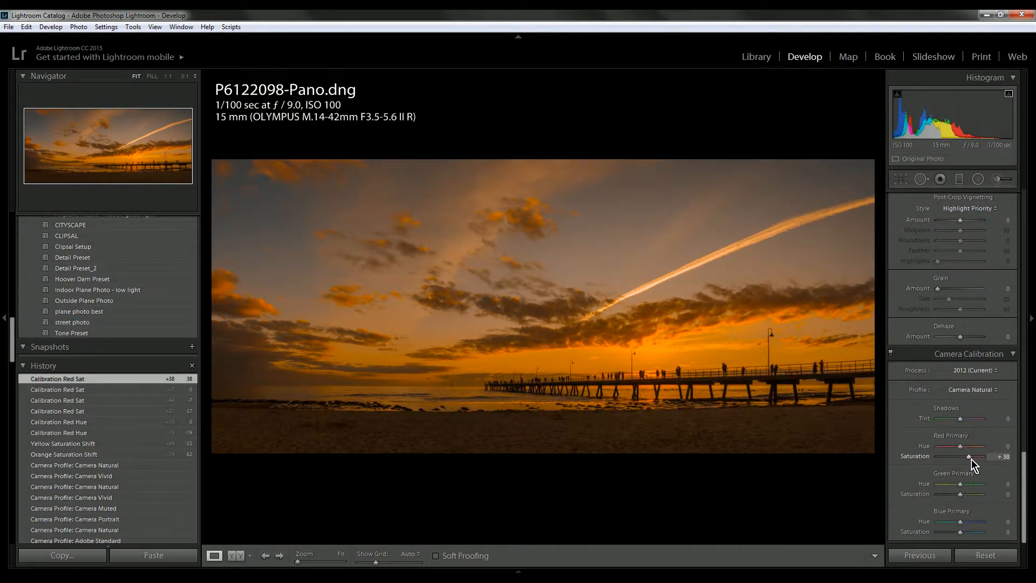
{"action": "double_click", "coordinate": [971, 458]}
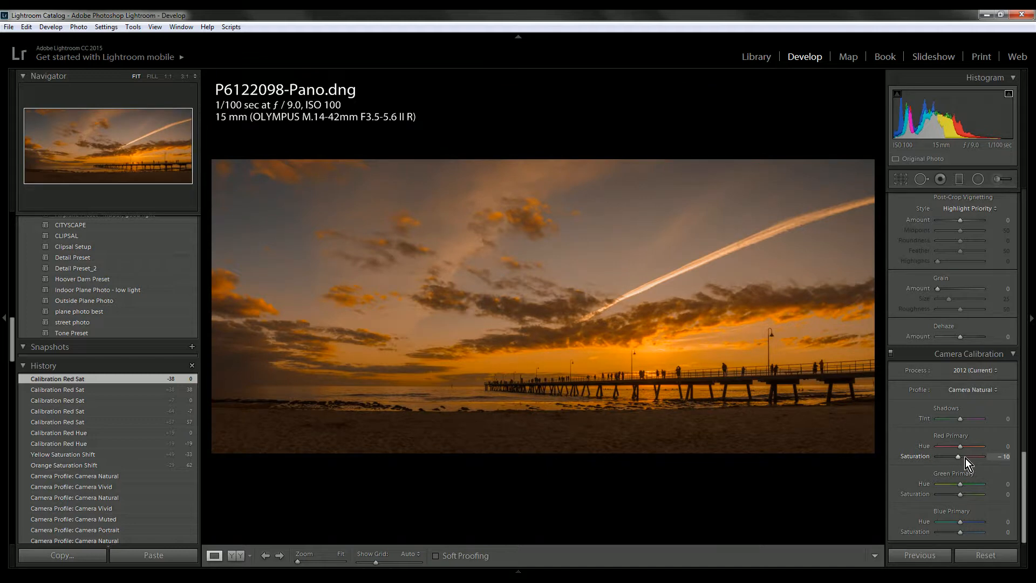
- Set the Red Primary calibration saturation to +5, compare with the before version, and leave the Red Primary hue at 0
{"action": "left_click", "coordinate": [966, 458]}
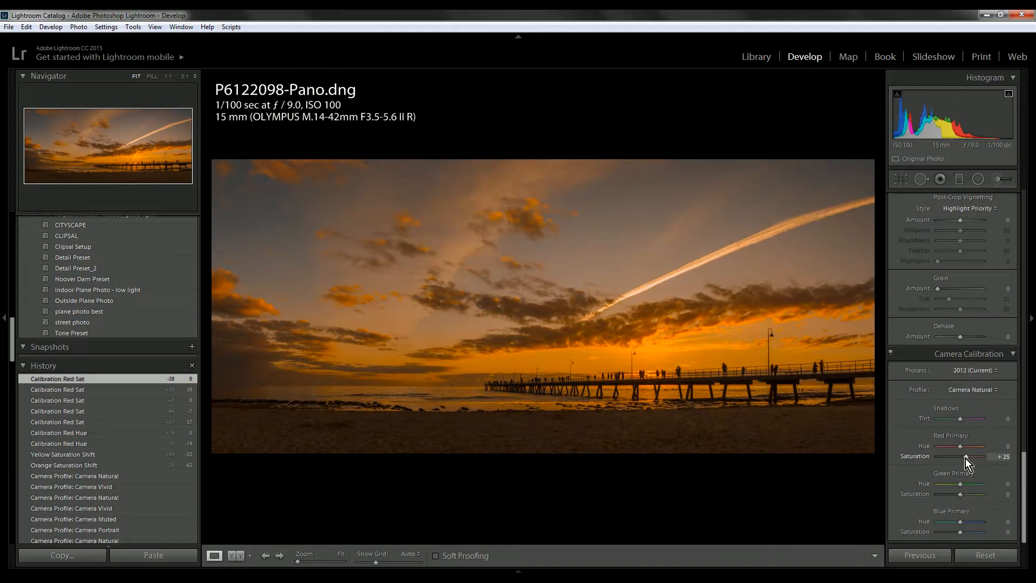
{"action": "left_click_drag", "start_coordinate": [966, 459], "coordinate": [964, 458]}
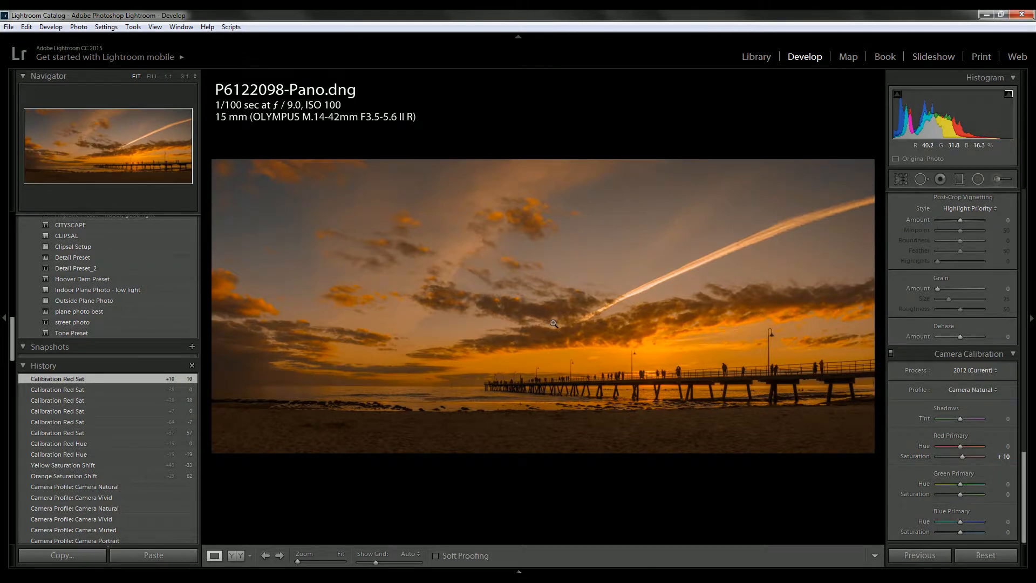
{"action": "key", "text": "backslash"}
{"action": "key", "text": "backslash"}
{"action": "left_click_drag", "start_coordinate": [1003, 457], "coordinate": [976, 446]}
{"action": "double_click", "coordinate": [974, 445]}
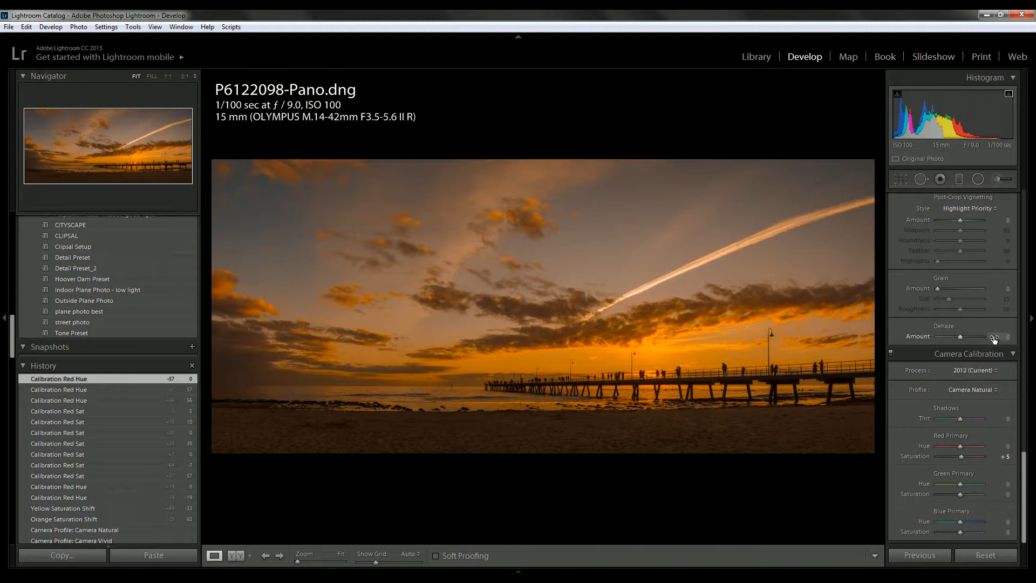
- Try Dehaze amounts of +37, +35 and +40 on the panorama, and settle on +10
{"action": "mouse_move", "coordinate": [994, 339]}
{"action": "left_mouse_down"}
{"action": "mouse_move", "coordinate": [1035, 339]}
{"action": "mouse_move", "coordinate": [968, 336]}
{"action": "mouse_move", "coordinate": [1007, 337]}
{"action": "left_mouse_up"}
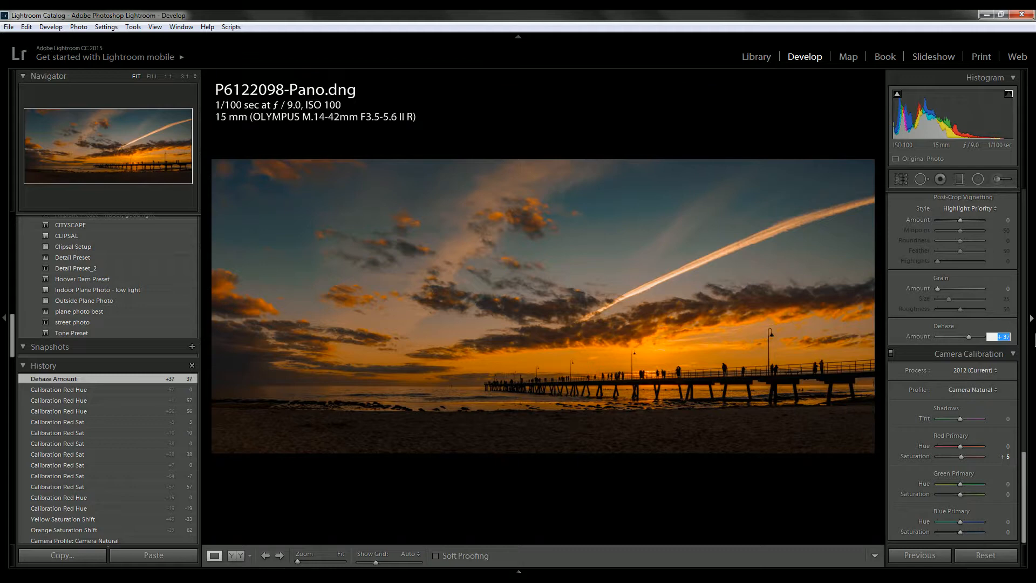
{"action": "type", "text": "35"}
{"action": "left_click_drag", "start_coordinate": [994, 340], "coordinate": [1019, 337]}
{"action": "type", "text": "35"}
{"action": "left_click_drag", "start_coordinate": [994, 338], "coordinate": [1018, 337]}
{"action": "left_click", "coordinate": [992, 319]}
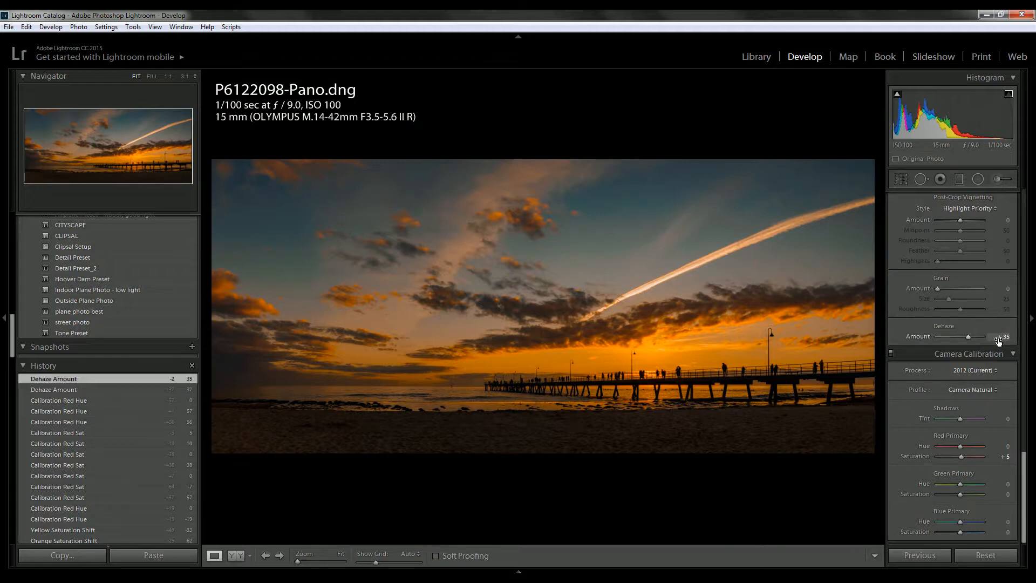
{"action": "left_click", "coordinate": [998, 336]}
{"action": "left_click_drag", "start_coordinate": [966, 337], "coordinate": [996, 339]}
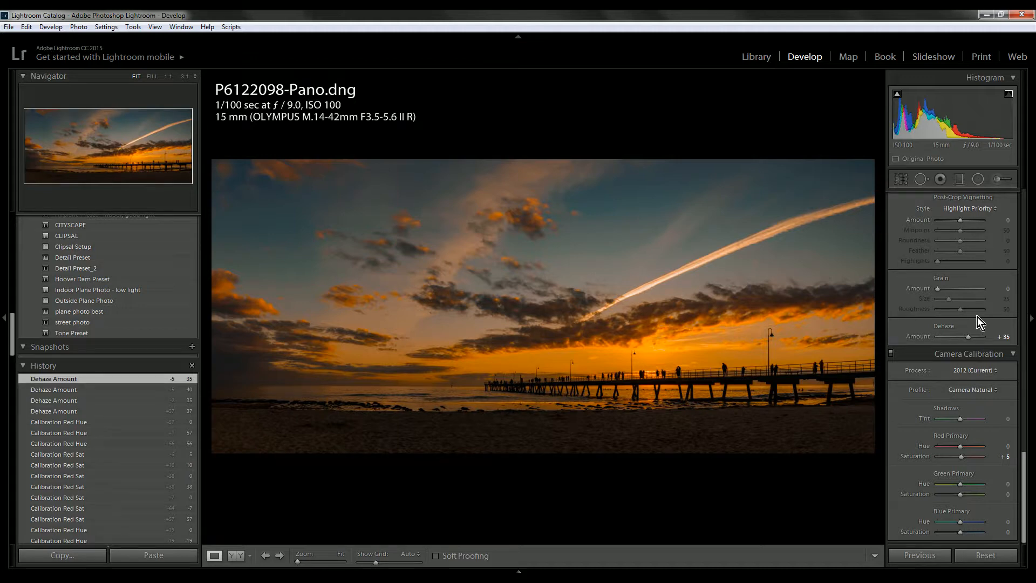
{"action": "mouse_move", "coordinate": [992, 342]}
{"action": "mouse_move", "coordinate": [995, 337]}
{"action": "left_mouse_down"}
{"action": "mouse_move", "coordinate": [1020, 341]}
{"action": "mouse_move", "coordinate": [983, 331]}
{"action": "mouse_move", "coordinate": [992, 331]}
{"action": "left_mouse_up"}
- Try a post-crop vignette amount of -10, and reset it to 0
{"action": "scroll", "coordinate": [983, 320], "scroll_direction": "up", "scroll_amount": 2}
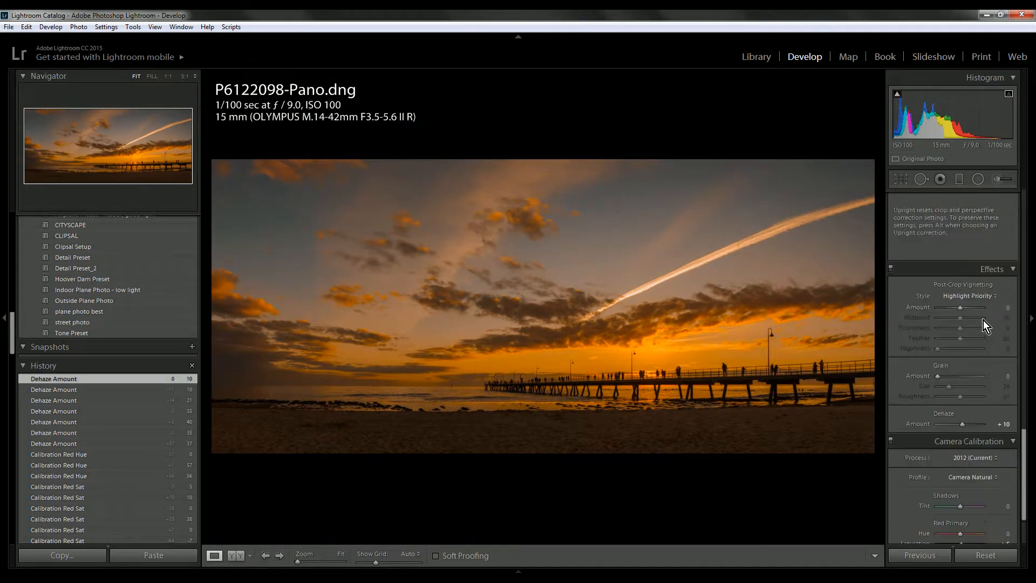
{"action": "scroll", "coordinate": [983, 320], "scroll_direction": "up", "scroll_amount": 2}
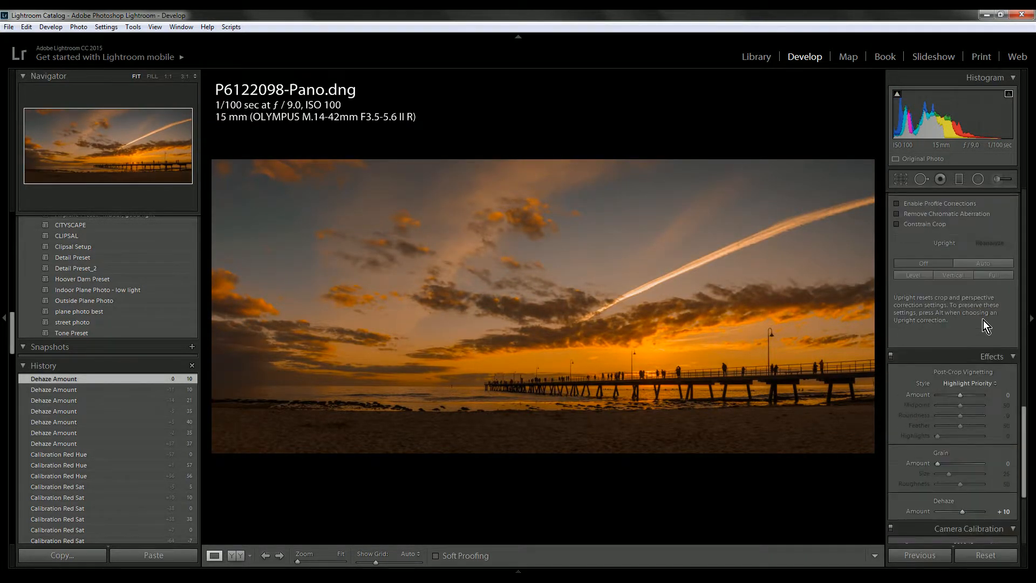
{"action": "left_click_drag", "start_coordinate": [961, 398], "coordinate": [959, 399]}
{"action": "double_click", "coordinate": [958, 400]}
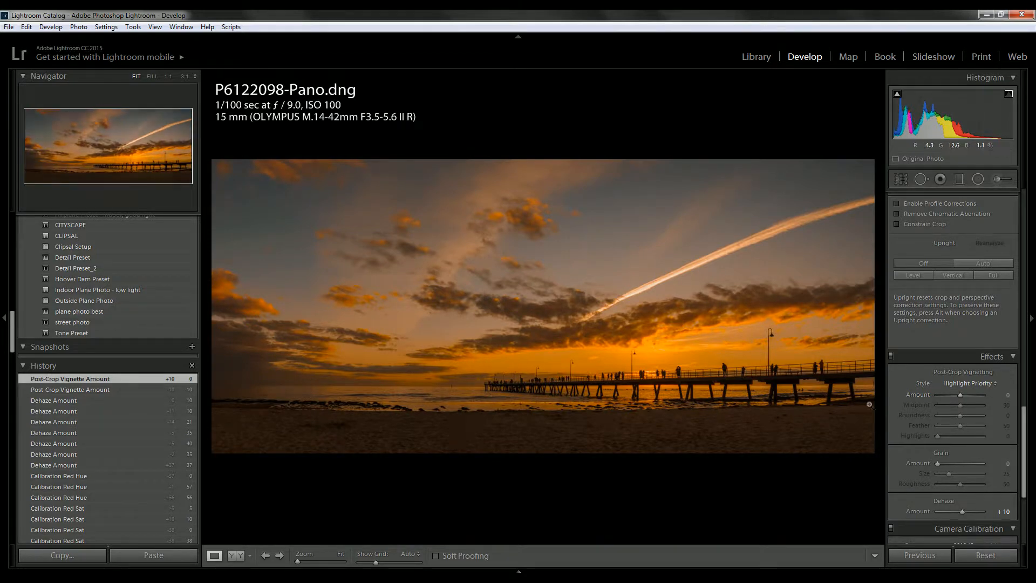
- Apply the Detail Preset from the user presets, and examine its effect along the pier at 1:1
{"action": "scroll", "coordinate": [896, 405], "scroll_direction": "up", "scroll_amount": 5}
{"action": "scroll", "coordinate": [131, 332], "scroll_direction": "up", "scroll_amount": 3}
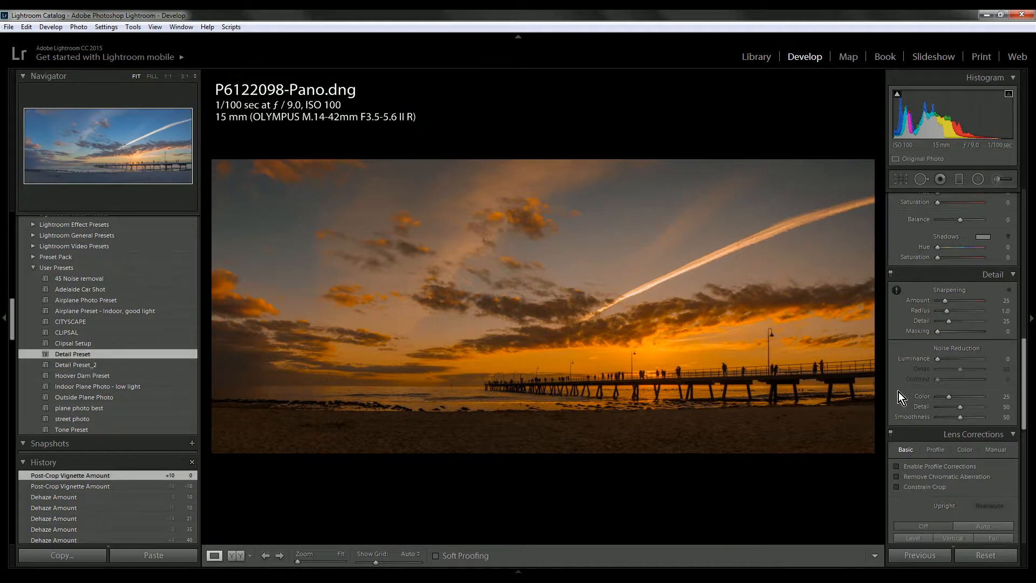
{"action": "left_click", "coordinate": [75, 354]}
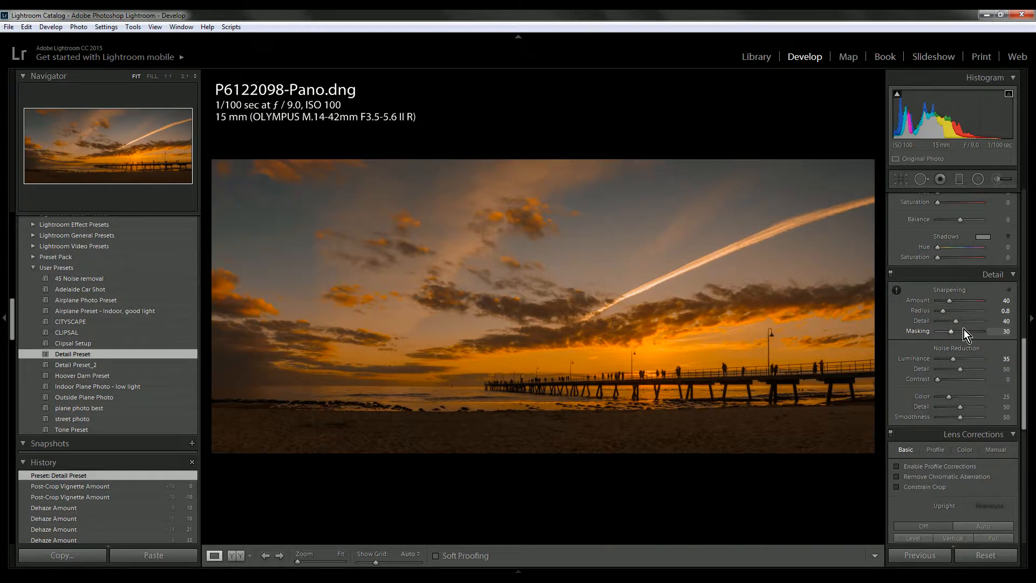
{"action": "left_click", "coordinate": [567, 384]}
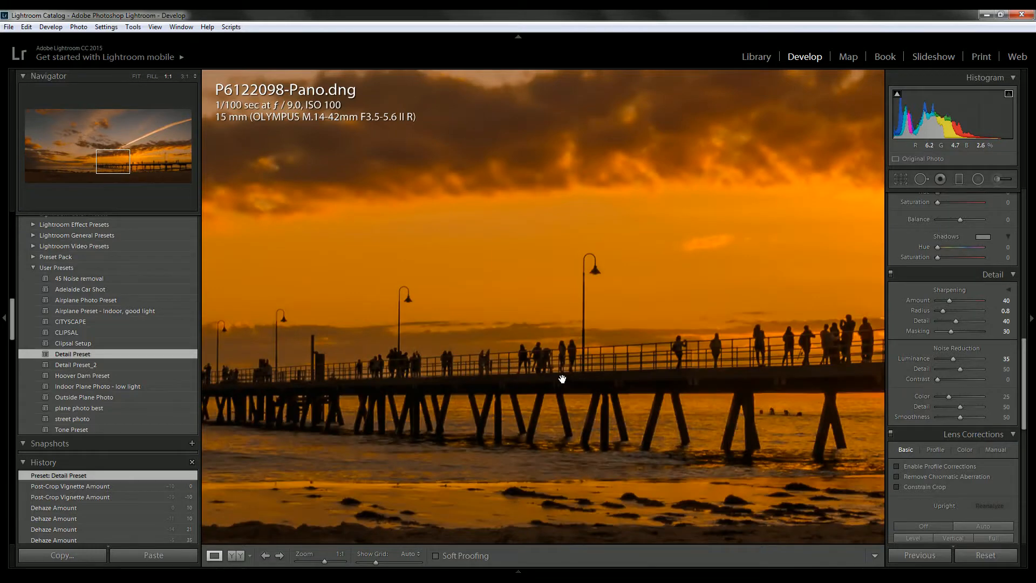
{"action": "left_click_drag", "start_coordinate": [420, 373], "coordinate": [695, 340]}
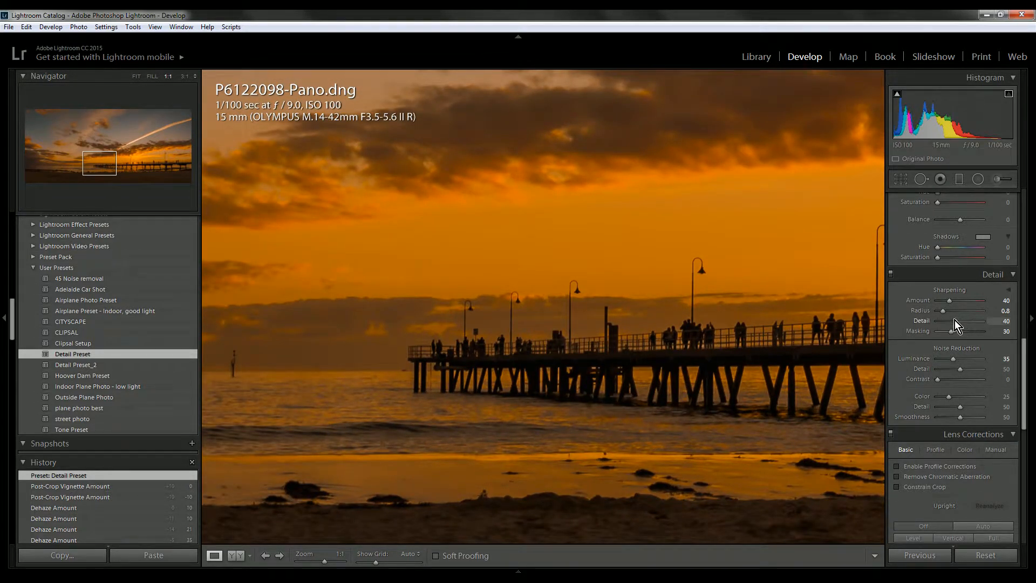
{"action": "left_click_drag", "start_coordinate": [745, 330], "coordinate": [436, 316]}
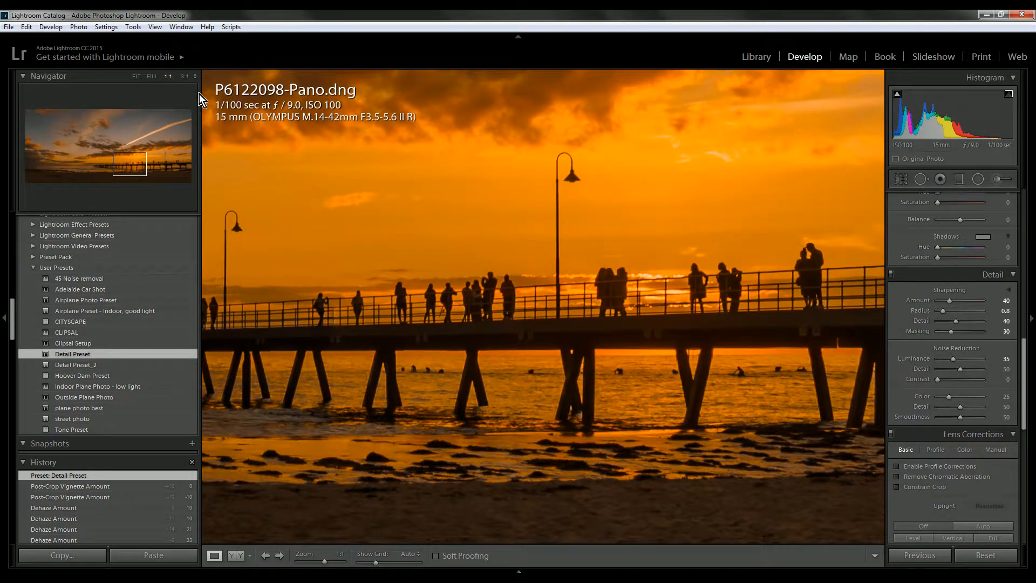
- Enlarge the people on the pier to 3:1, and set the sharpening amount to 50
{"action": "left_click", "coordinate": [185, 76]}
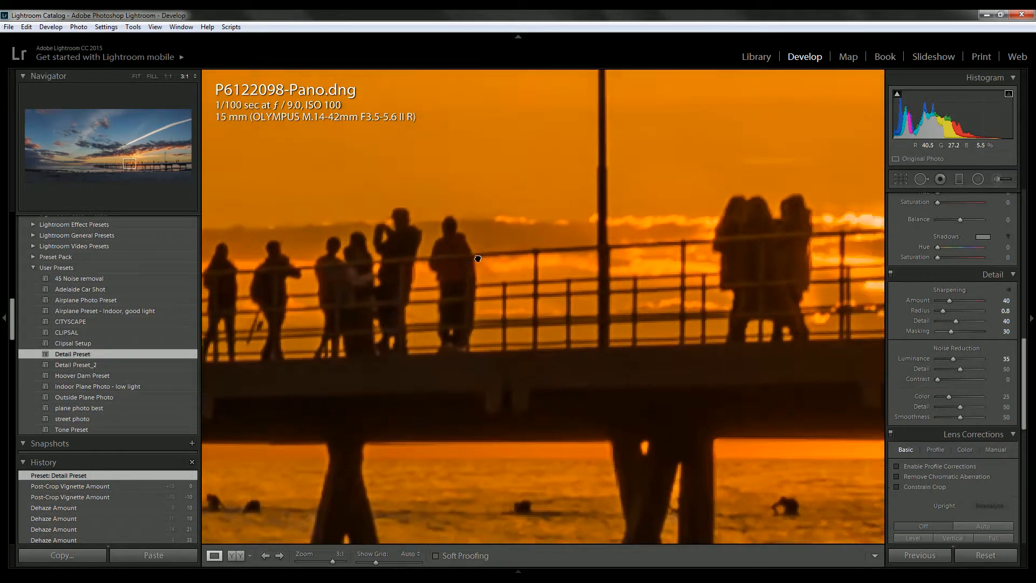
{"action": "left_click_drag", "start_coordinate": [478, 258], "coordinate": [412, 313]}
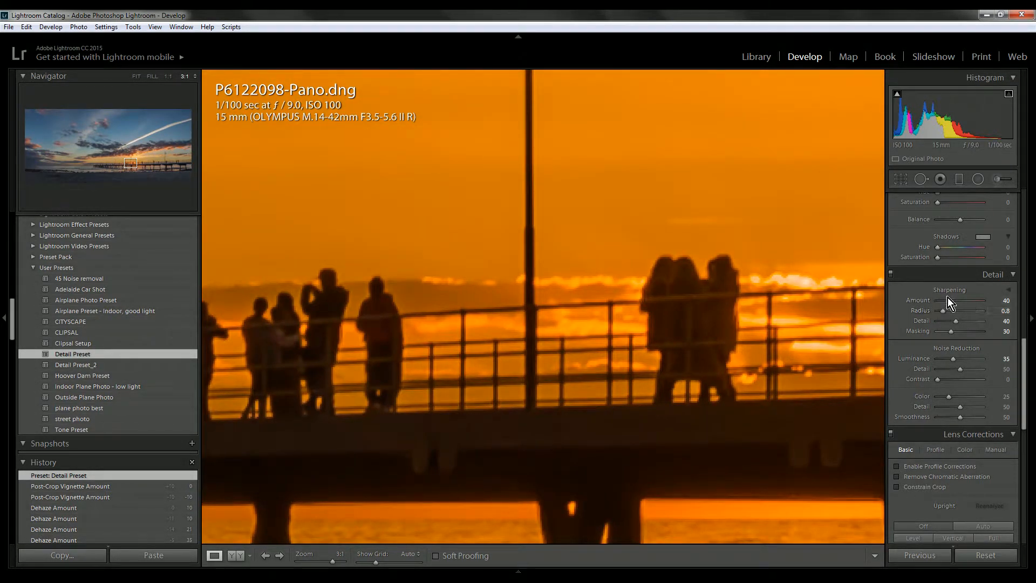
{"action": "left_click_drag", "start_coordinate": [947, 298], "coordinate": [954, 303]}
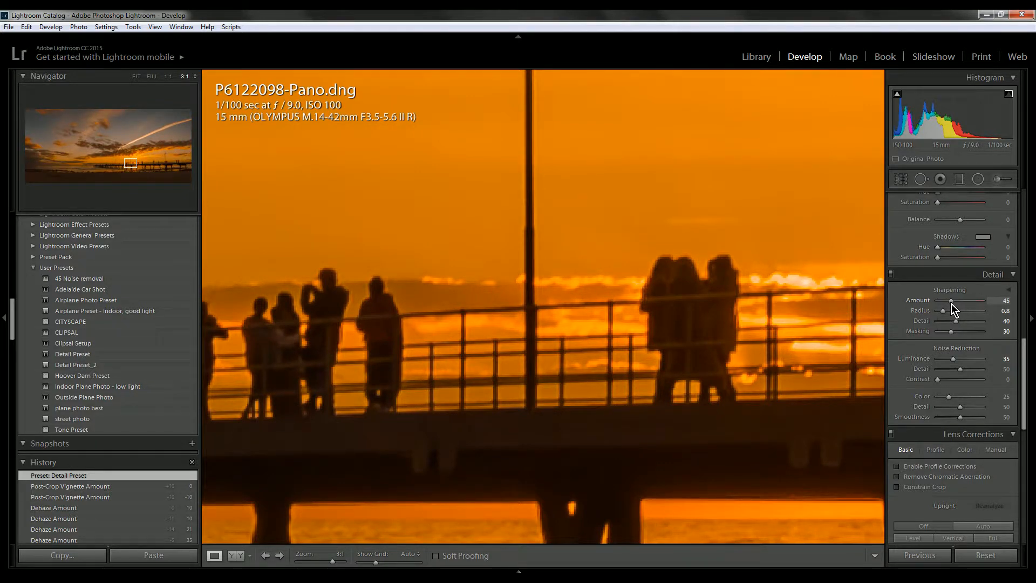
{"action": "left_click_drag", "start_coordinate": [951, 304], "coordinate": [948, 303]}
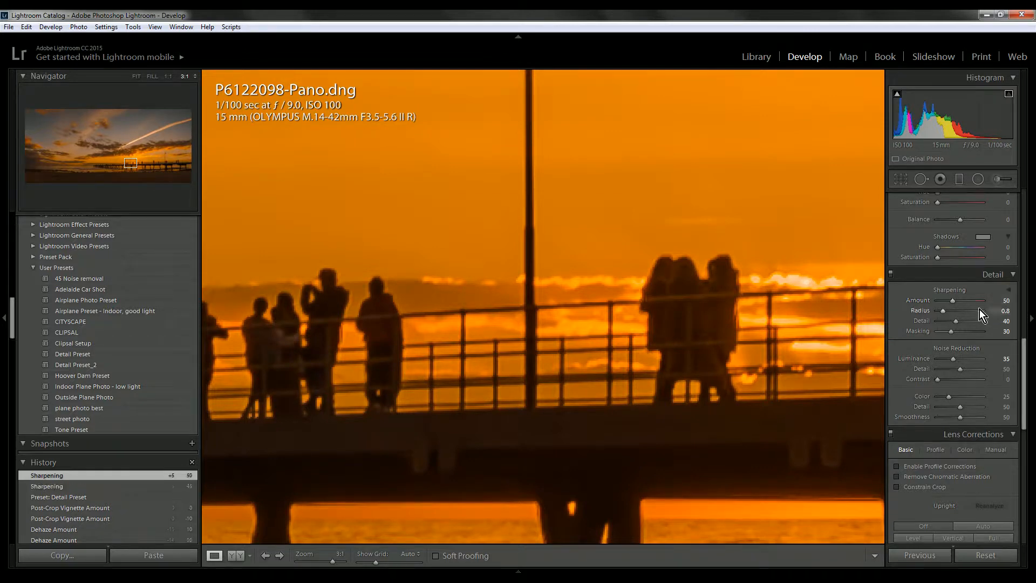
- Set the sharpening radius to 1.0, the detail to 50 and the masking to 45, and recheck the amount of 50 in the fit view
{"action": "left_click_drag", "start_coordinate": [946, 312], "coordinate": [959, 310]}
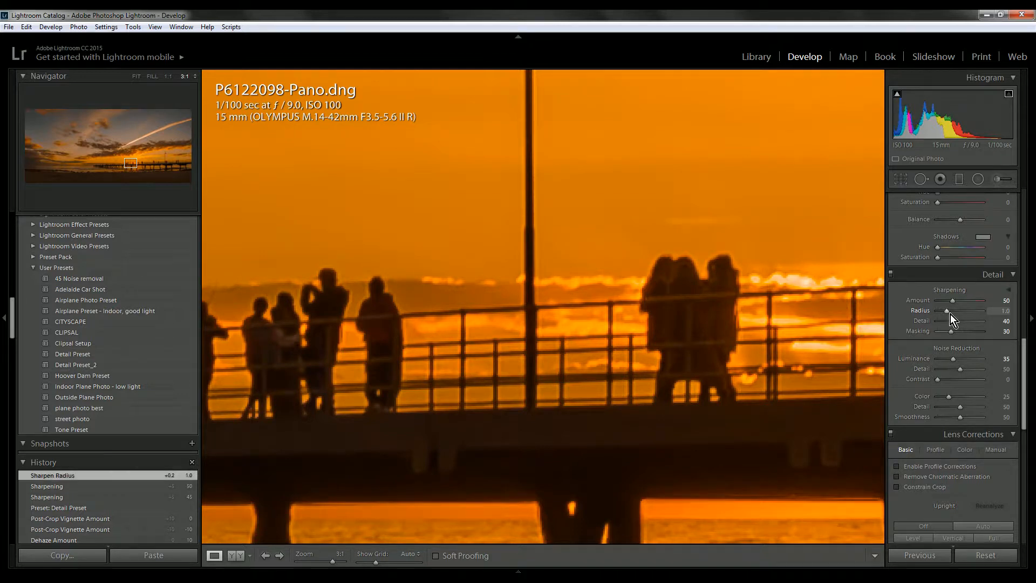
{"action": "left_click_drag", "start_coordinate": [951, 318], "coordinate": [970, 323]}
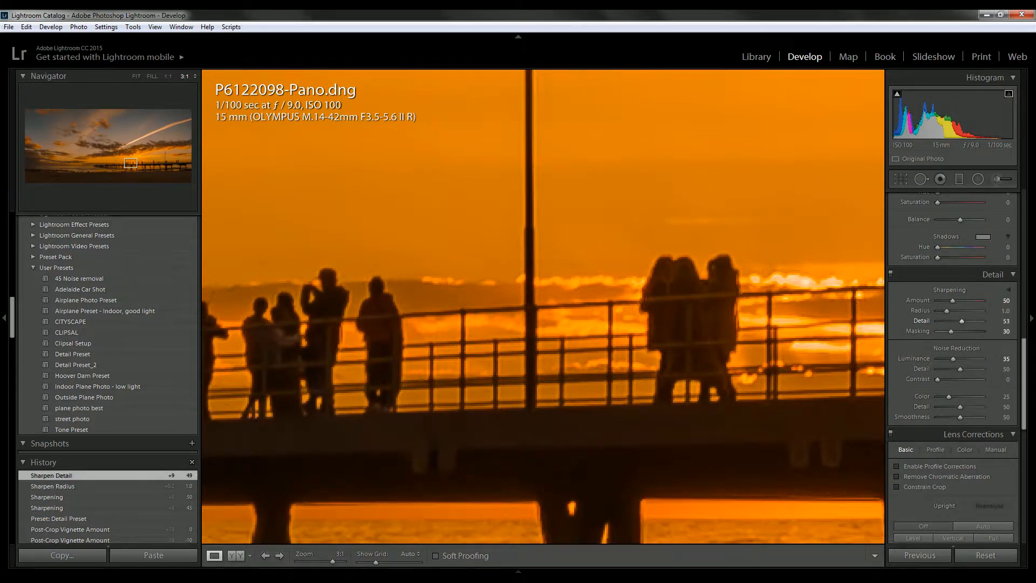
{"action": "left_click_drag", "start_coordinate": [1000, 323], "coordinate": [999, 323]}
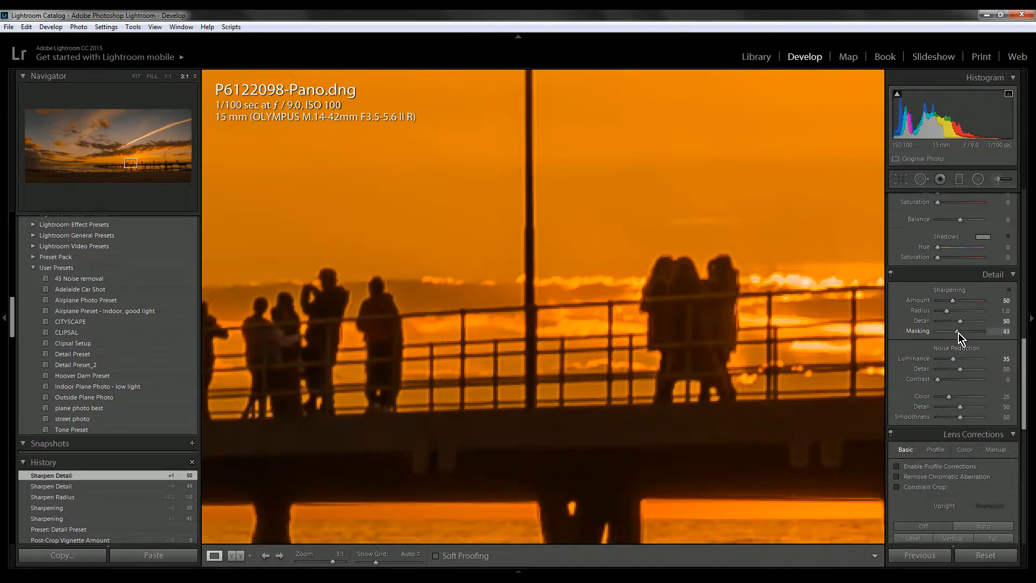
{"action": "left_click_drag", "start_coordinate": [959, 331], "coordinate": [959, 332]}
{"action": "left_click", "coordinate": [601, 335]}
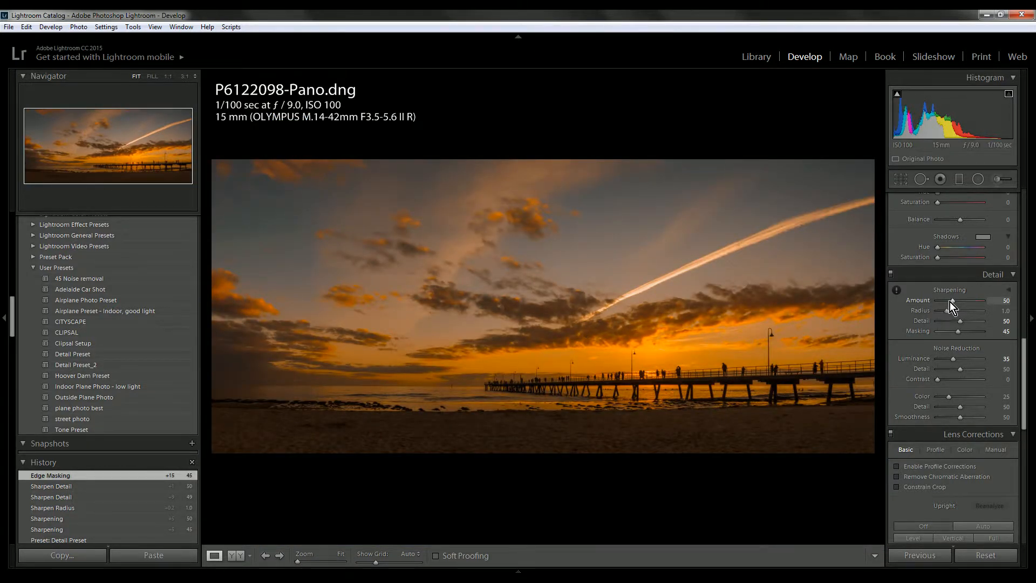
{"action": "left_click_drag", "start_coordinate": [950, 301], "coordinate": [1001, 304]}
{"action": "left_click_drag", "start_coordinate": [952, 306], "coordinate": [952, 305]}
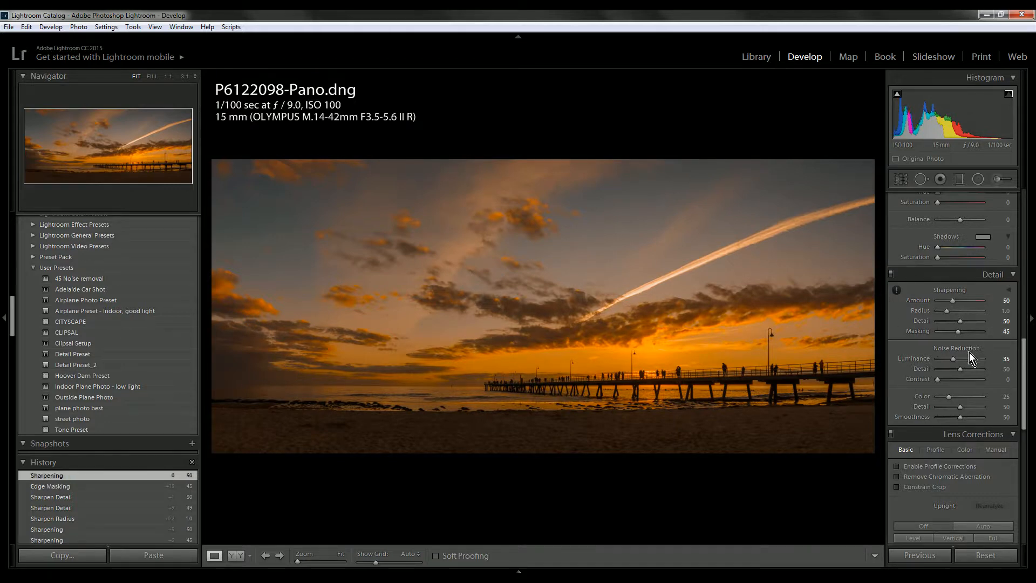
- Examine the sharpened people, railings and supports along the pier at 3:1
{"action": "scroll", "coordinate": [971, 345], "scroll_direction": "up", "scroll_amount": 5}
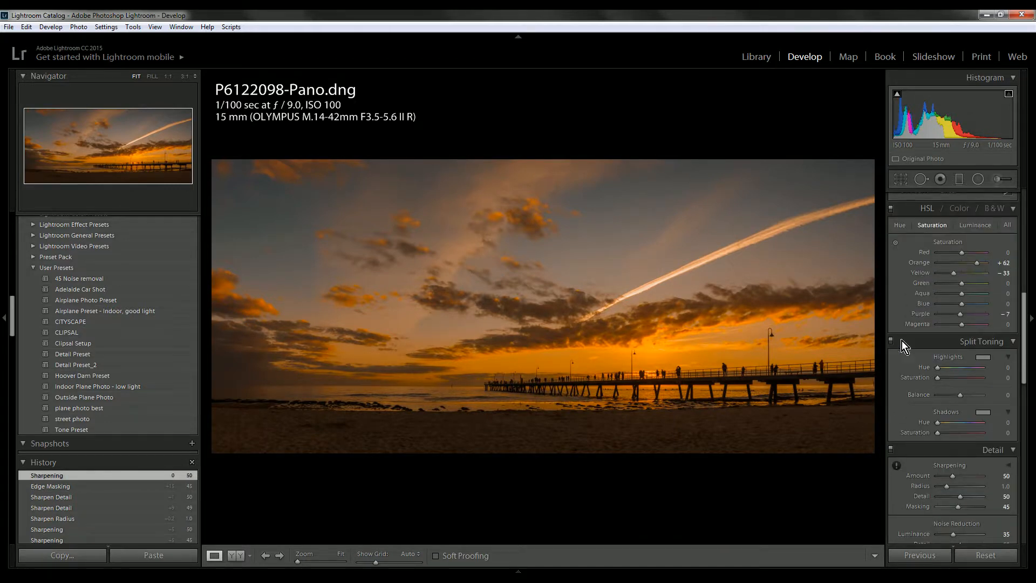
{"action": "left_click", "coordinate": [520, 381]}
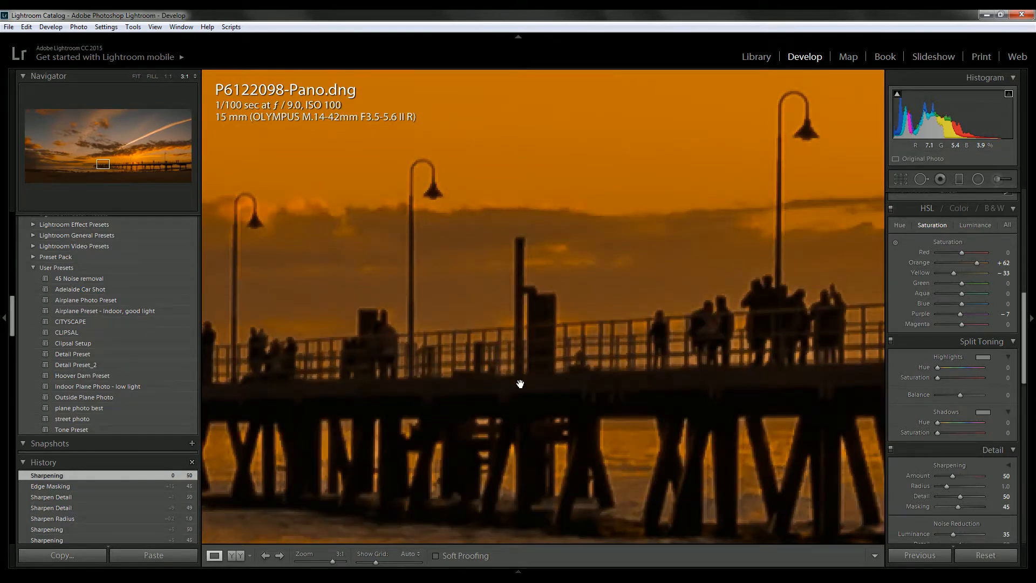
{"action": "left_click_drag", "start_coordinate": [412, 374], "coordinate": [721, 339]}
{"action": "left_click_drag", "start_coordinate": [384, 377], "coordinate": [683, 373]}
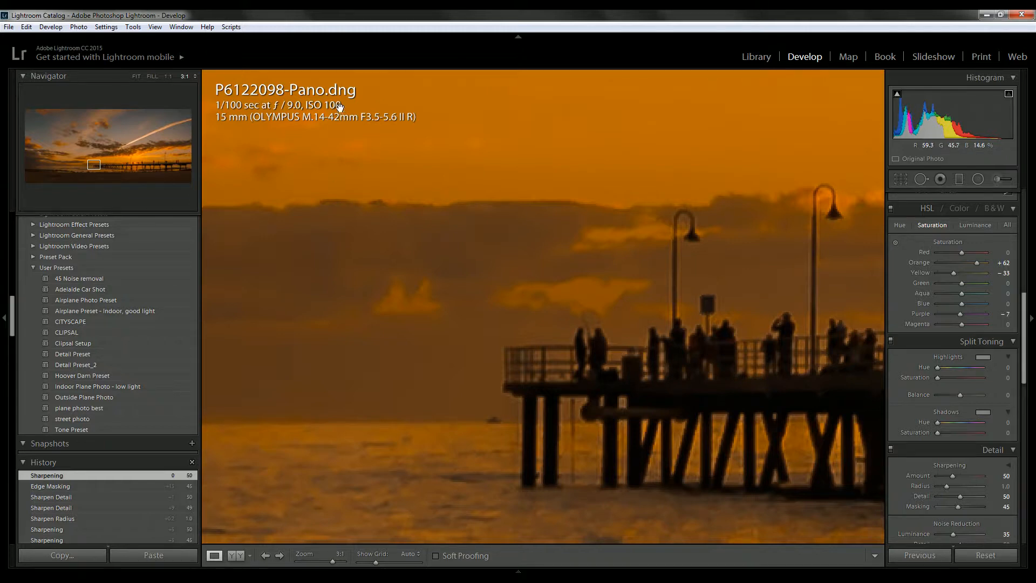
{"action": "left_click", "coordinate": [630, 407]}
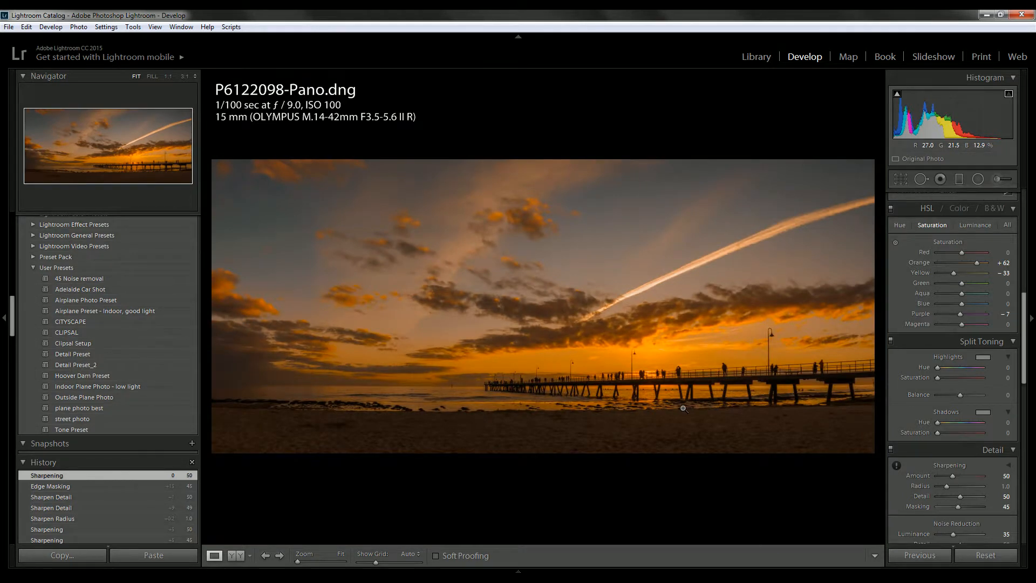
{"action": "left_click", "coordinate": [668, 383]}
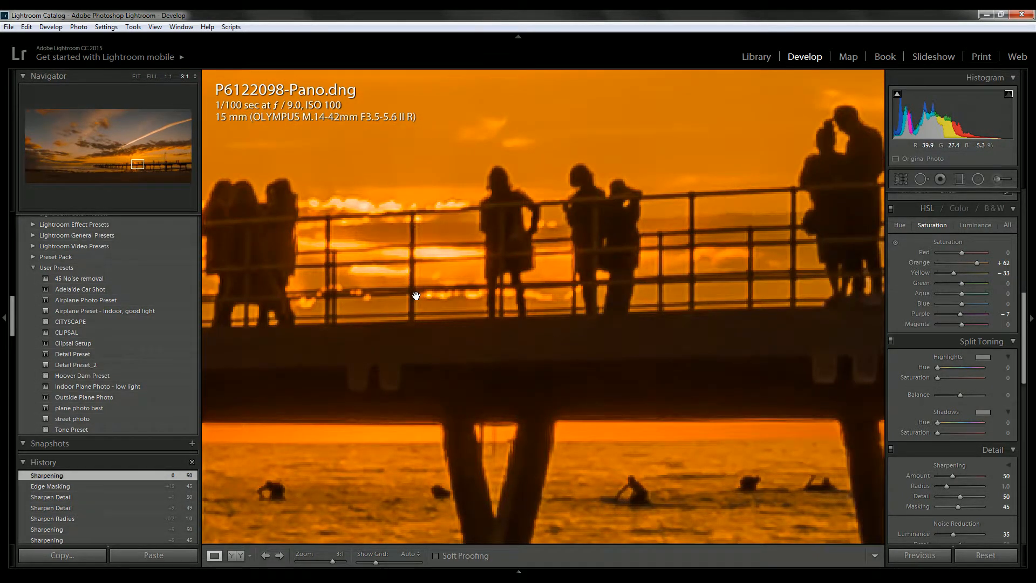
{"action": "left_click_drag", "start_coordinate": [416, 294], "coordinate": [627, 185]}
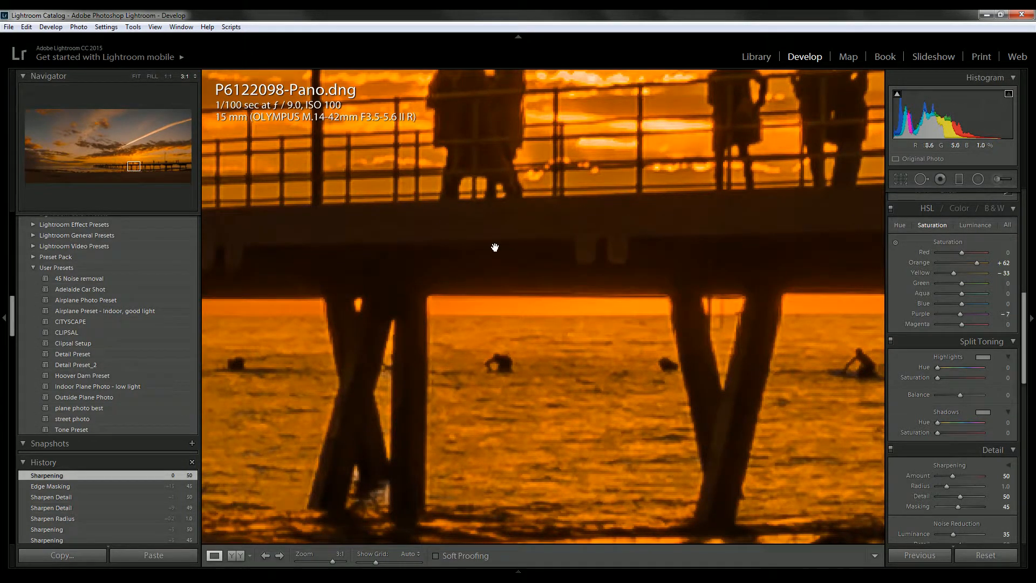
{"action": "left_click_drag", "start_coordinate": [359, 231], "coordinate": [800, 234]}
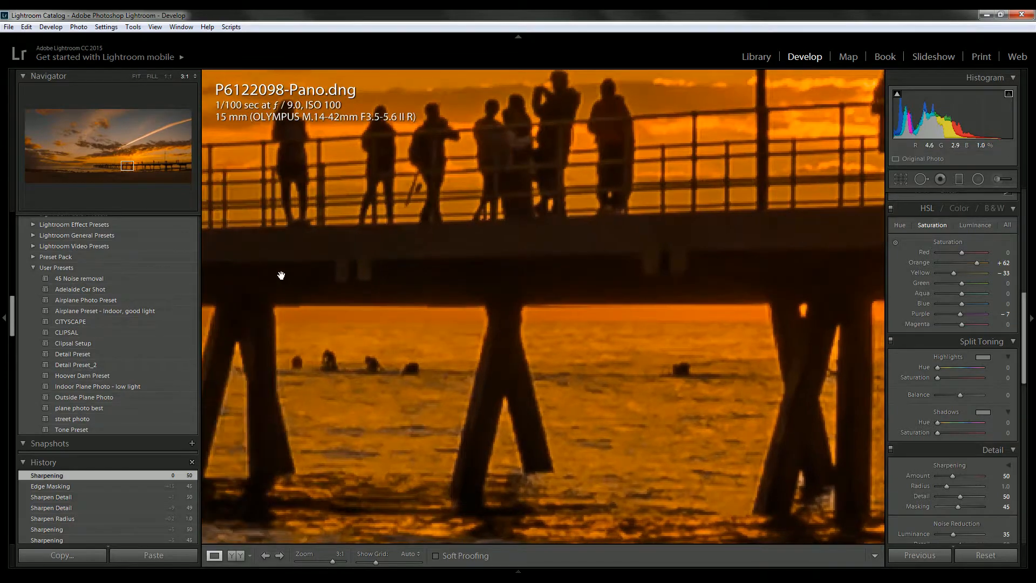
{"action": "left_click_drag", "start_coordinate": [280, 273], "coordinate": [793, 275]}
{"action": "left_click_drag", "start_coordinate": [331, 258], "coordinate": [831, 259]}
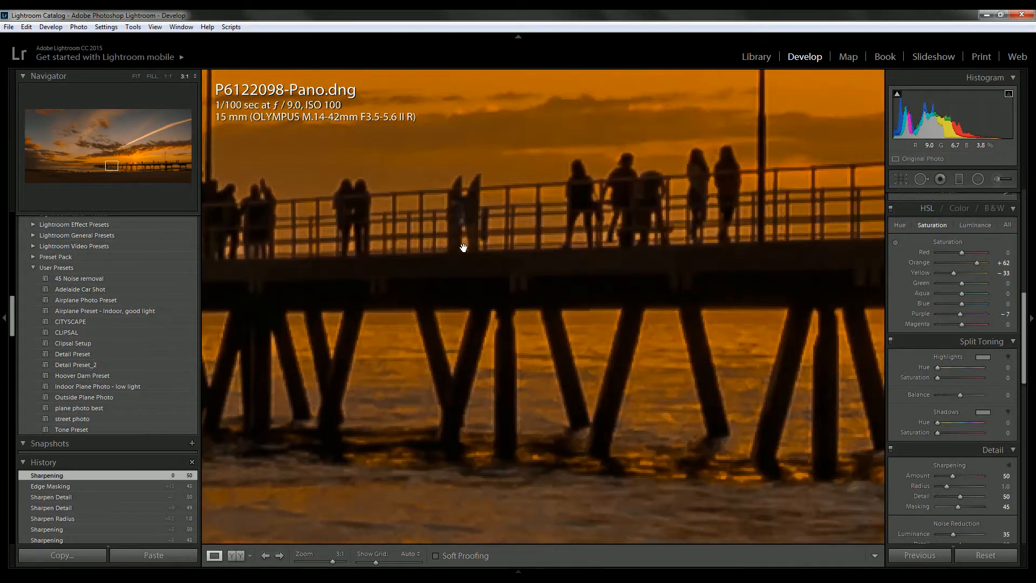
{"action": "left_click", "coordinate": [394, 245]}
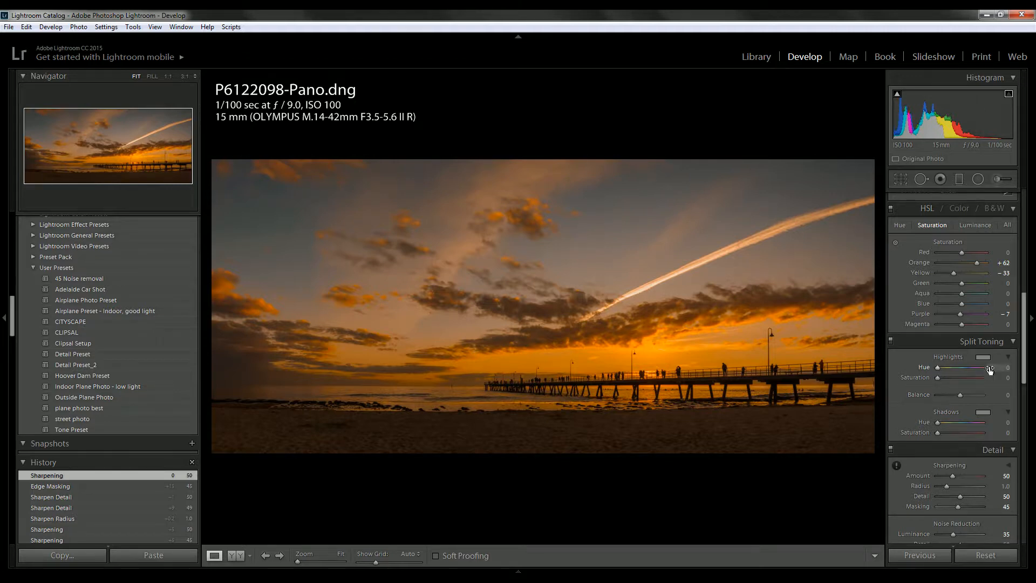
- Set the split toning highlights to hue 51 and saturation 30, with a balance of +20
{"action": "left_click_drag", "start_coordinate": [938, 368], "coordinate": [958, 379]}
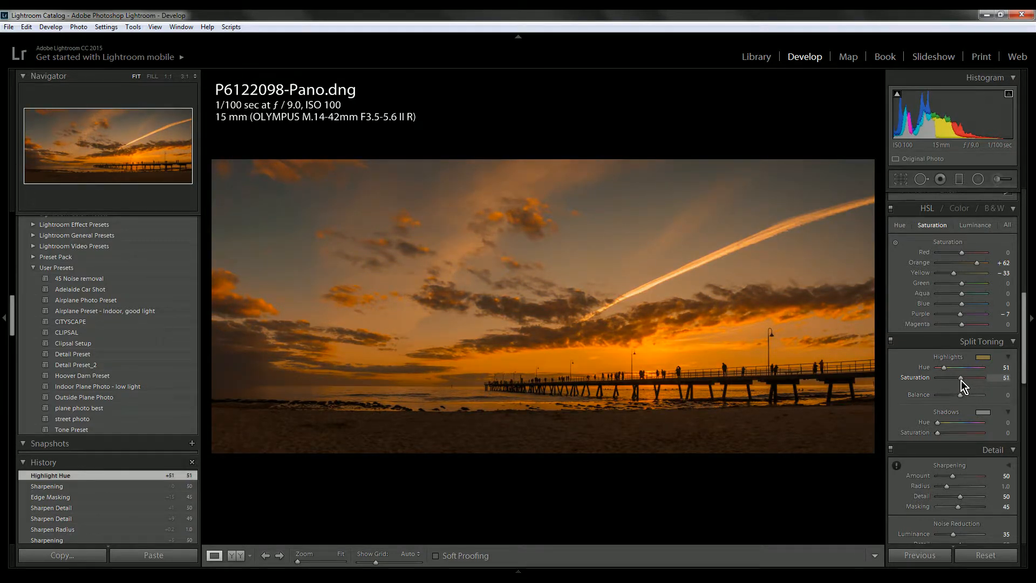
{"action": "left_click_drag", "start_coordinate": [960, 378], "coordinate": [951, 380]}
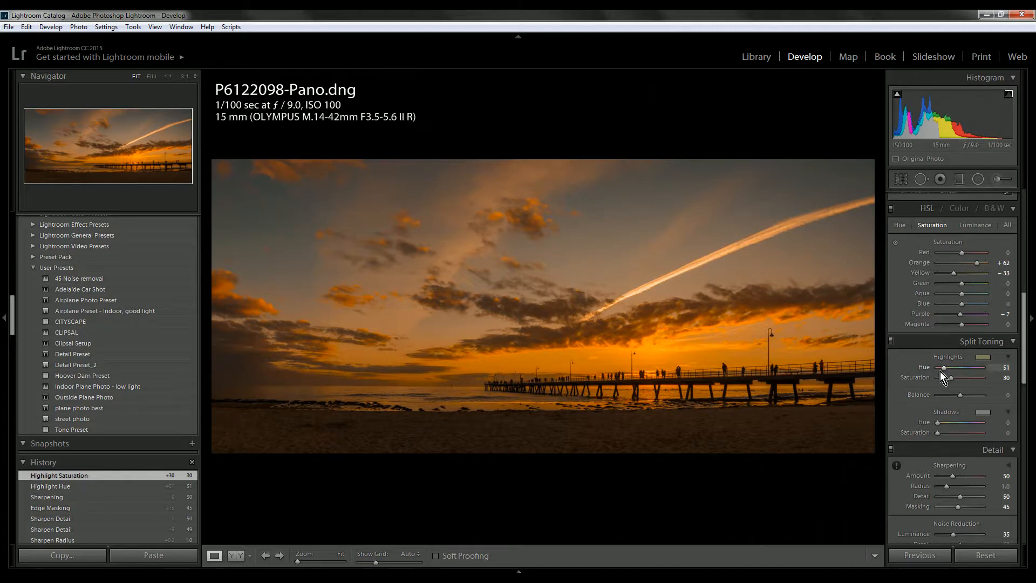
{"action": "mouse_move", "coordinate": [960, 395]}
{"action": "left_mouse_down"}
{"action": "mouse_move", "coordinate": [937, 397]}
{"action": "mouse_move", "coordinate": [976, 397]}
{"action": "mouse_move", "coordinate": [964, 398]}
{"action": "left_mouse_up"}
{"action": "left_click_drag", "start_coordinate": [964, 398], "coordinate": [965, 398]}
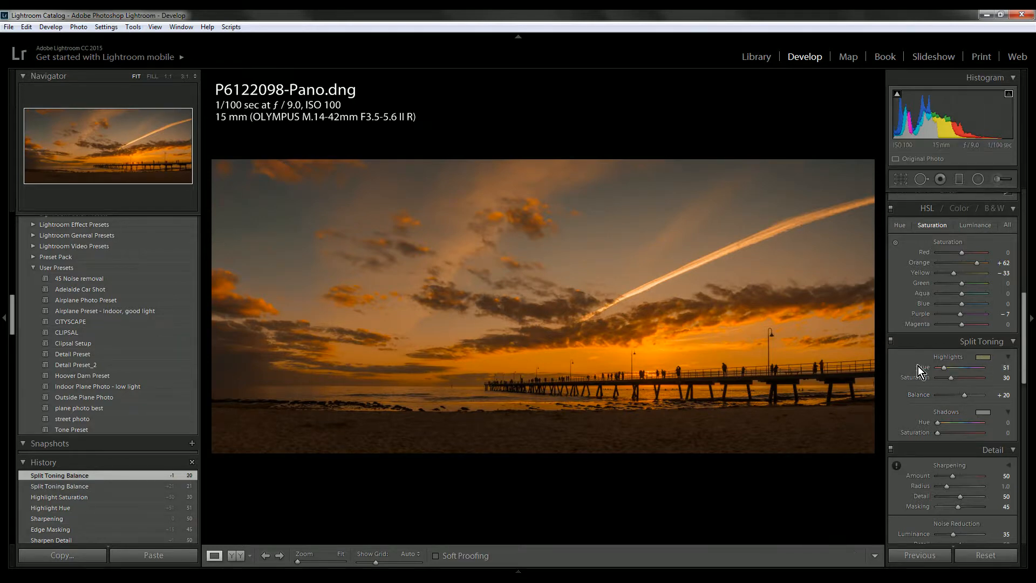
- Examine the split-toned pier at 3:1, review the adjustment settings, and inspect the split toning highlights colour swatch
{"action": "left_click", "coordinate": [650, 384]}
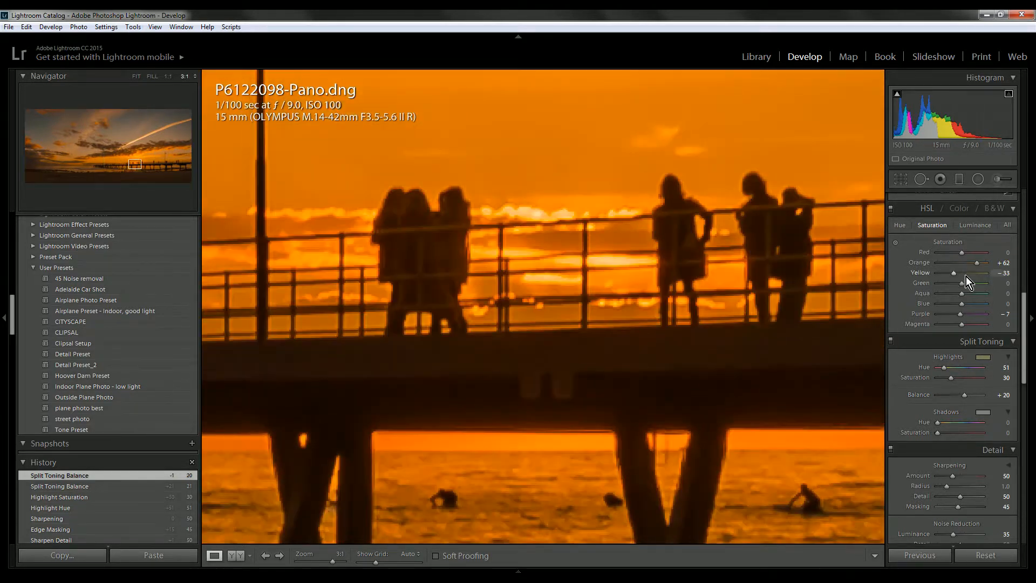
{"action": "scroll", "coordinate": [960, 281], "scroll_direction": "up", "scroll_amount": 5}
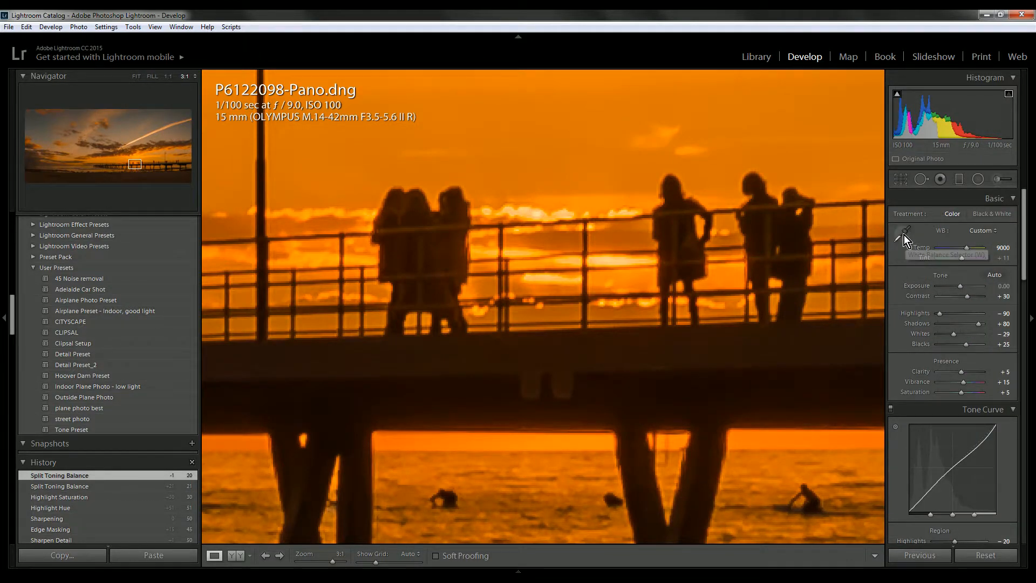
{"action": "scroll", "coordinate": [944, 371], "scroll_direction": "down", "scroll_amount": 15}
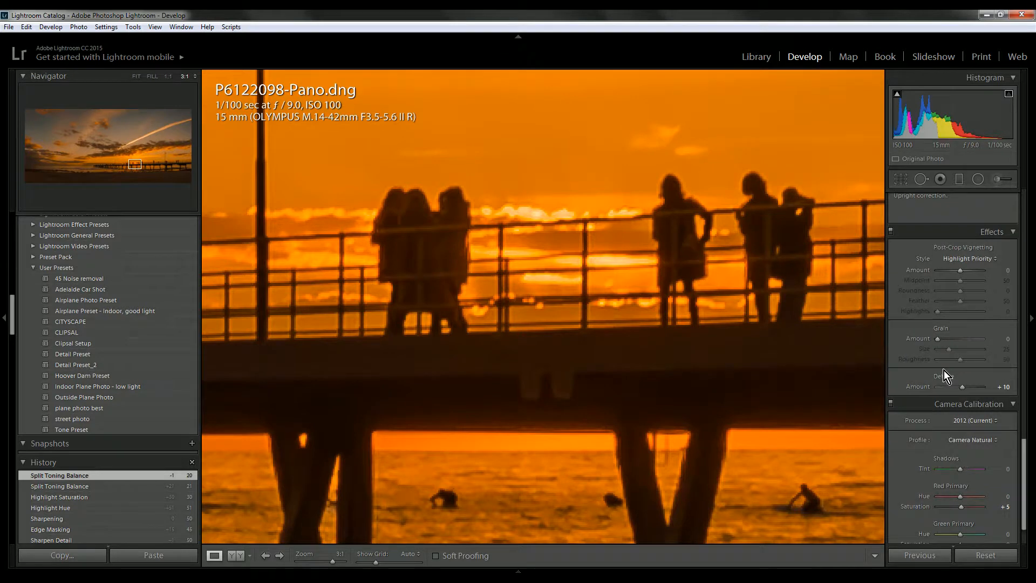
{"action": "scroll", "coordinate": [944, 370], "scroll_direction": "up", "scroll_amount": 5}
{"action": "scroll", "coordinate": [944, 352], "scroll_direction": "up", "scroll_amount": 2}
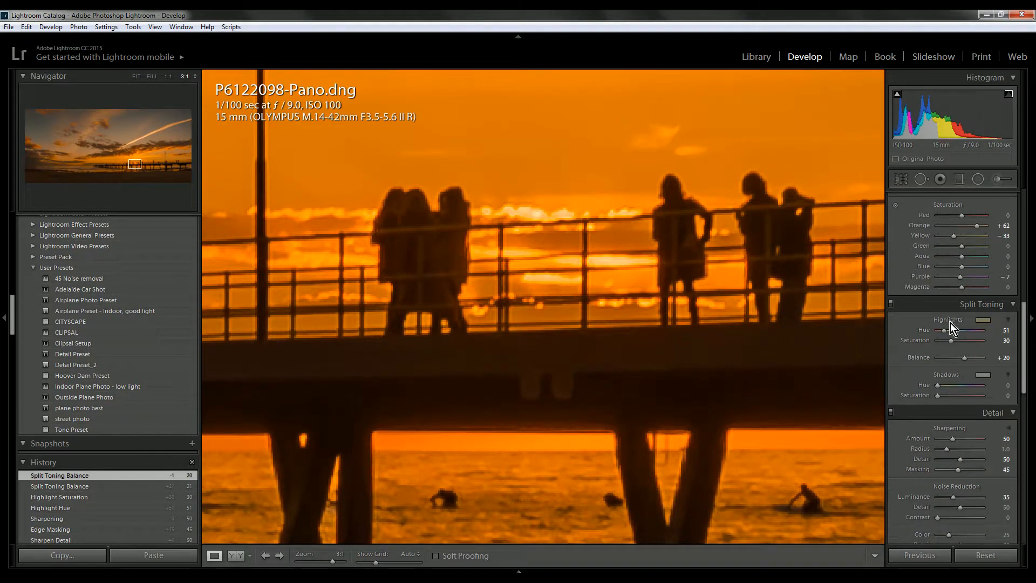
{"action": "left_click", "coordinate": [984, 321]}
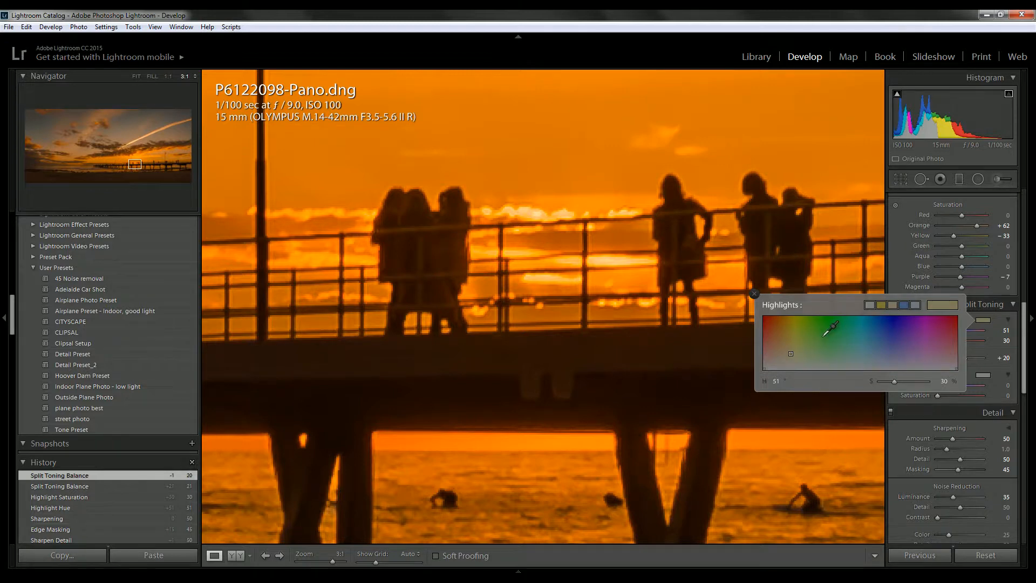
{"action": "left_click", "coordinate": [1017, 334]}
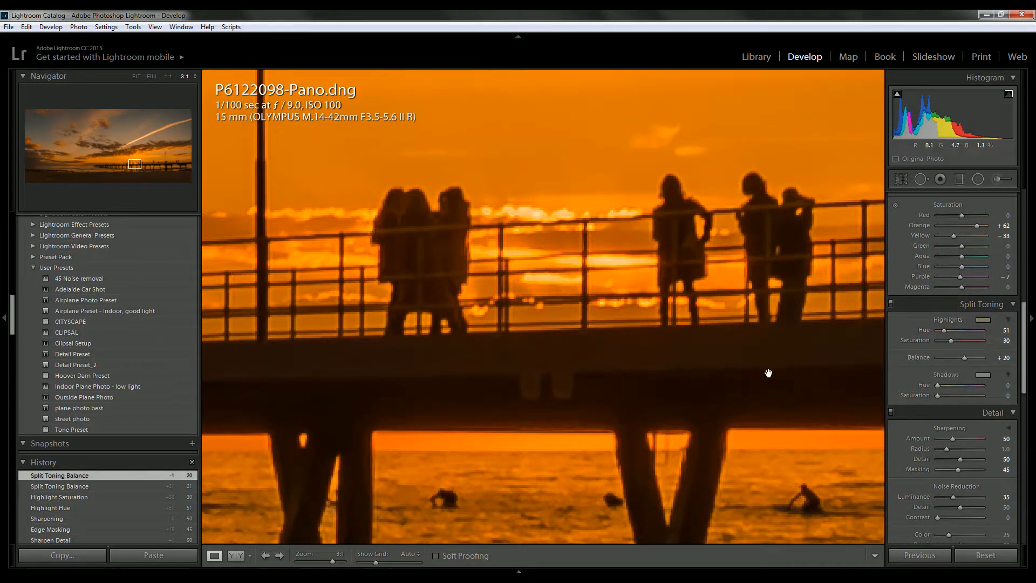
{"action": "left_click_drag", "start_coordinate": [685, 366], "coordinate": [694, 291]}
{"action": "left_click", "coordinate": [694, 286]}
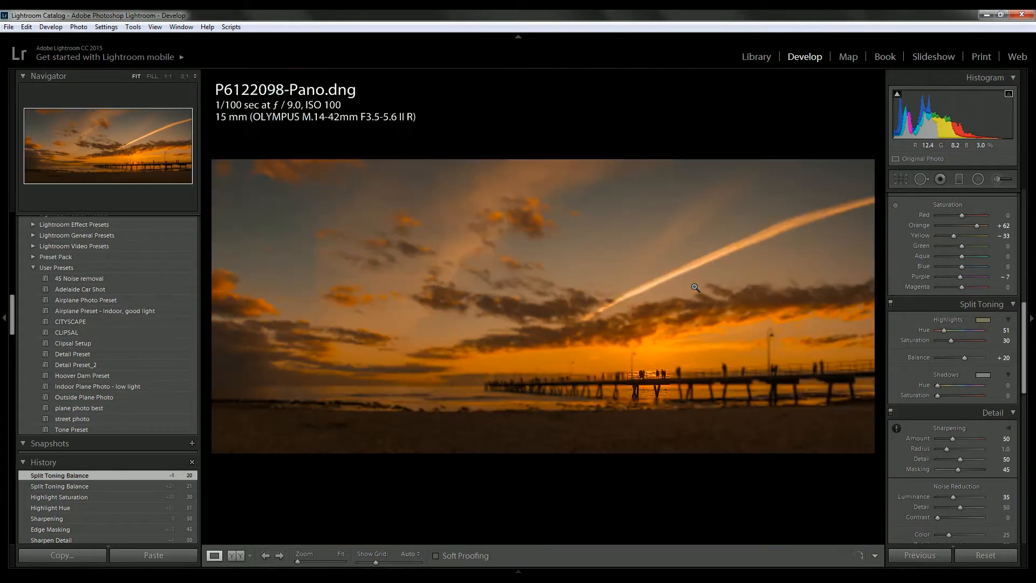
- Remove chromatic aberration, and set both the purple and green defringe amounts to 3
{"action": "scroll", "coordinate": [967, 339], "scroll_direction": "down", "scroll_amount": 5}
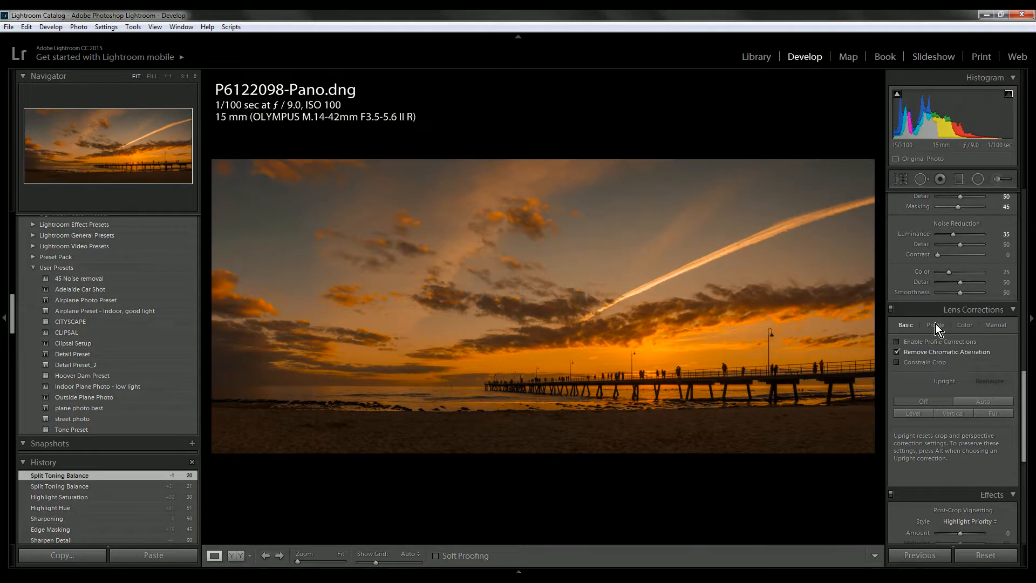
{"action": "left_click", "coordinate": [722, 406]}
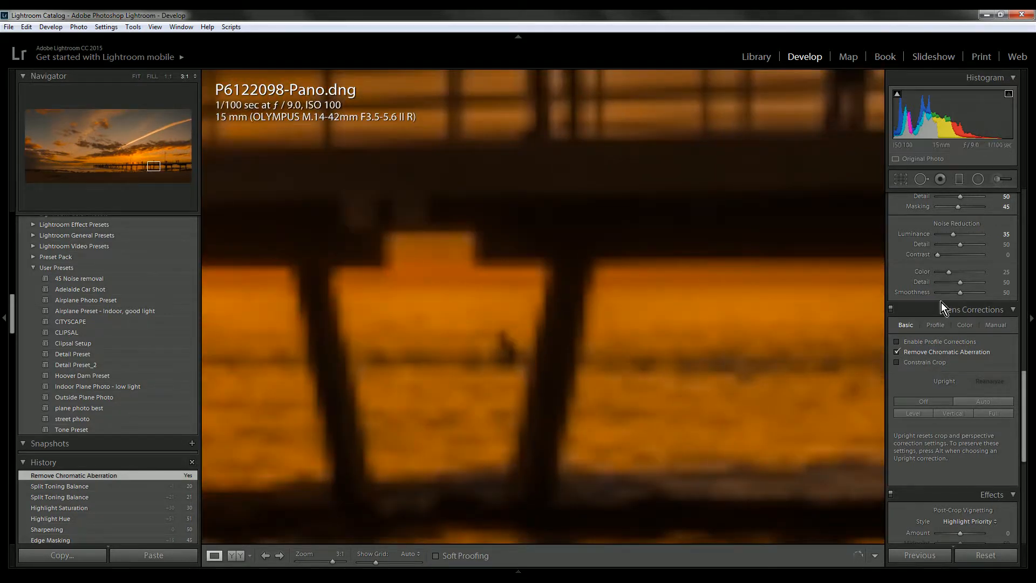
{"action": "left_click", "coordinate": [939, 326]}
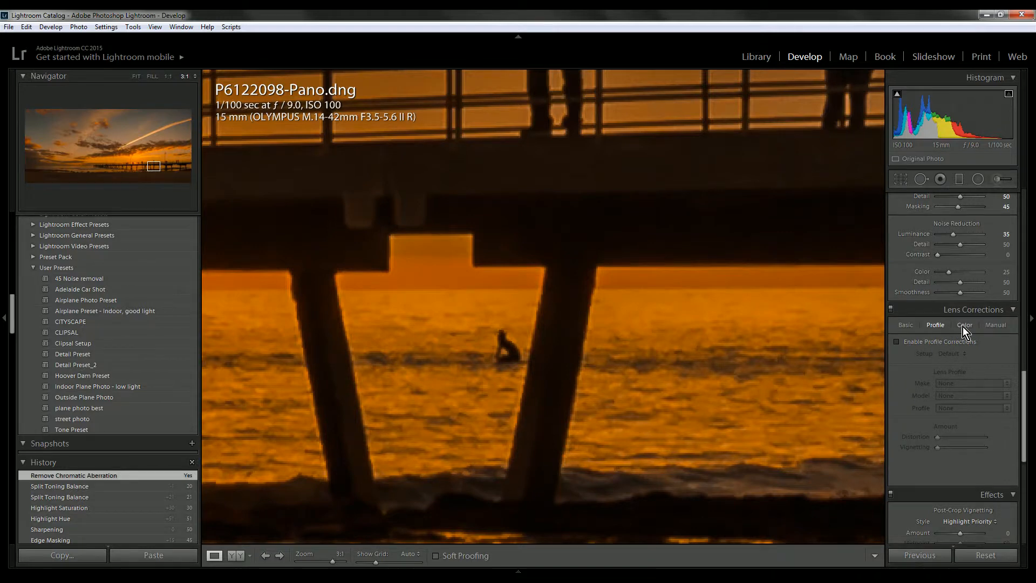
{"action": "left_click", "coordinate": [963, 326]}
{"action": "left_click_drag", "start_coordinate": [951, 380], "coordinate": [945, 400]}
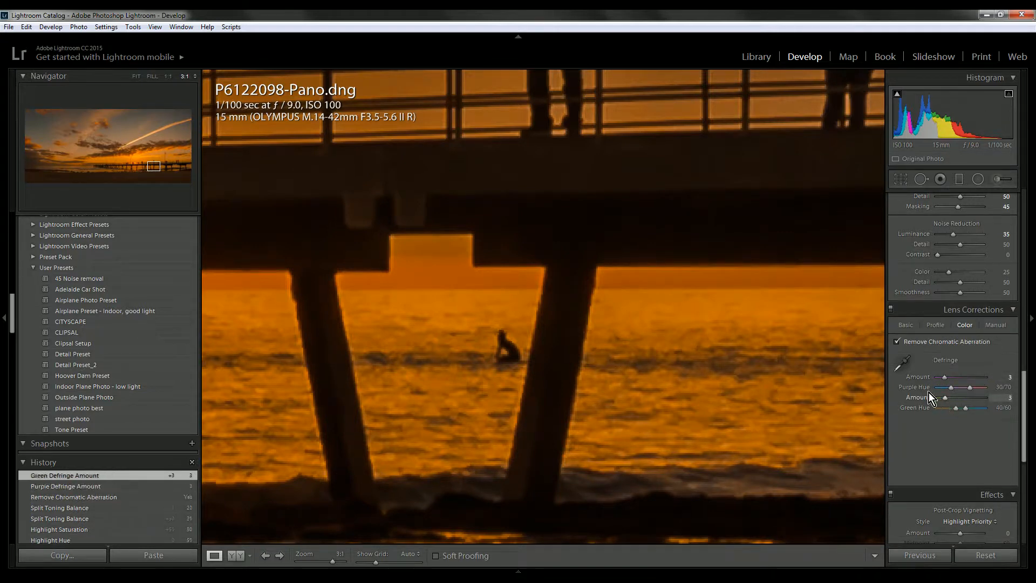
{"action": "key", "text": "z"}
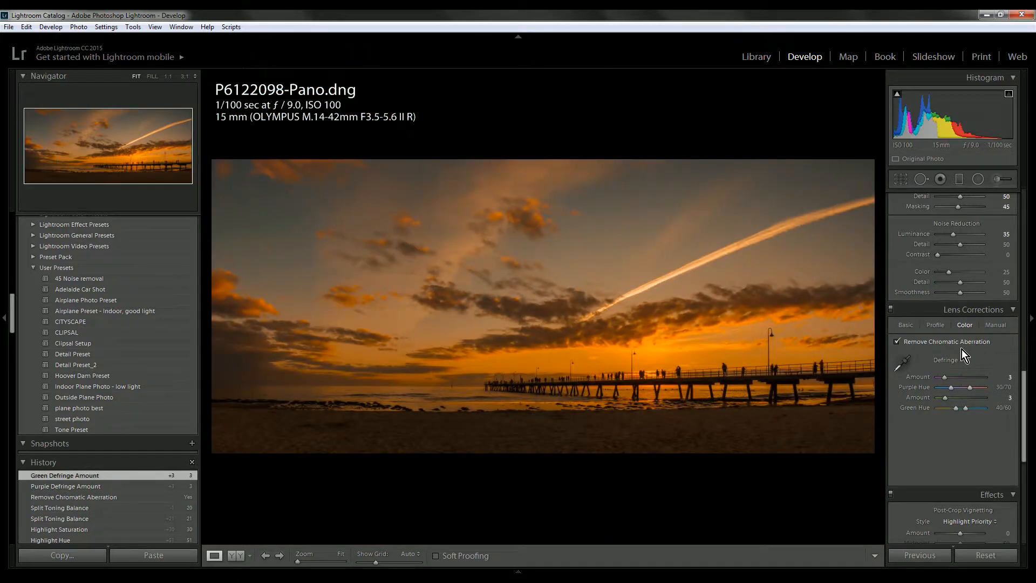
{"action": "scroll", "coordinate": [962, 349], "scroll_direction": "up", "scroll_amount": 5}
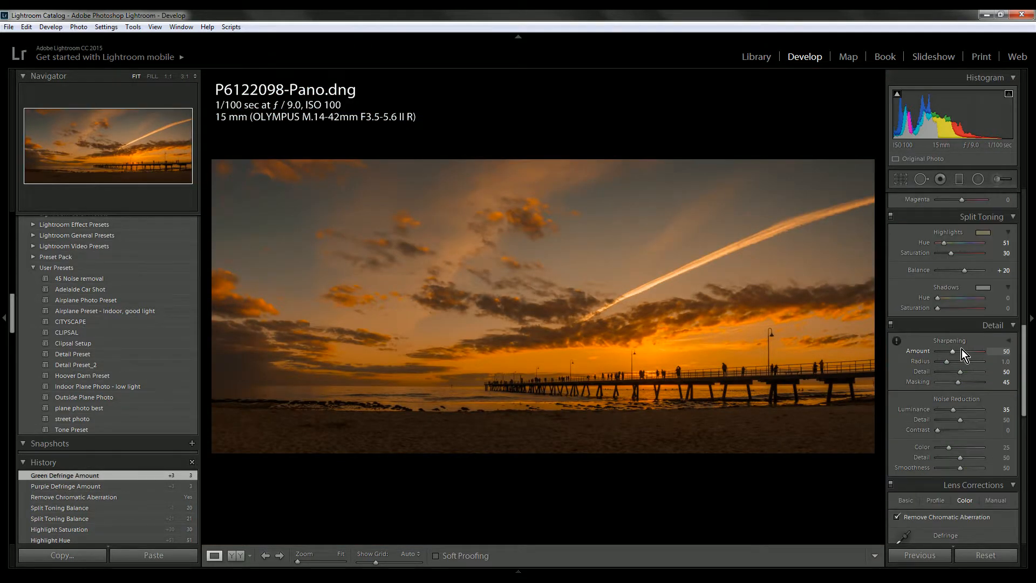
{"action": "left_click", "coordinate": [570, 382]}
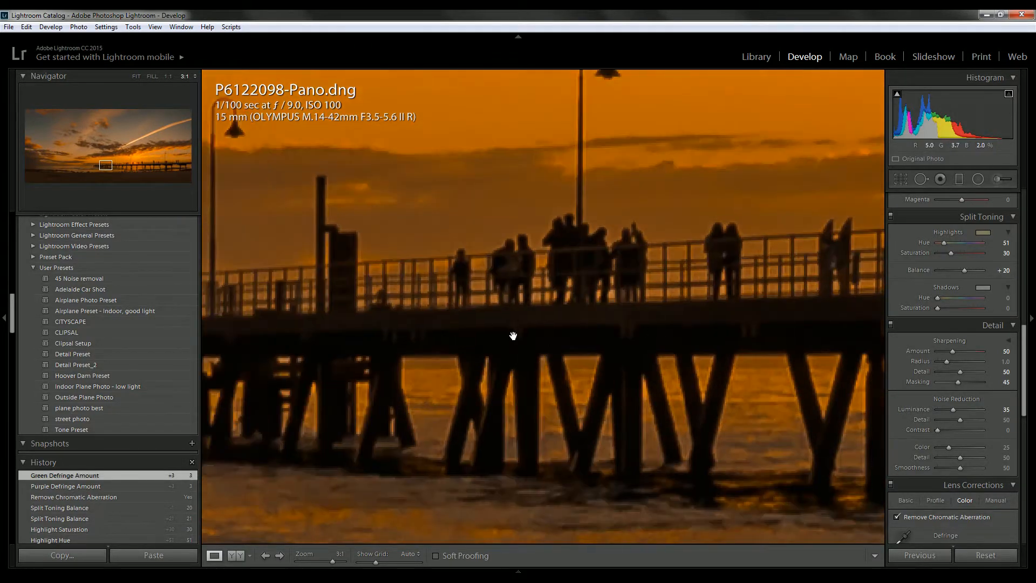
{"action": "left_click_drag", "start_coordinate": [513, 335], "coordinate": [802, 300]}
{"action": "left_click", "coordinate": [500, 309]}
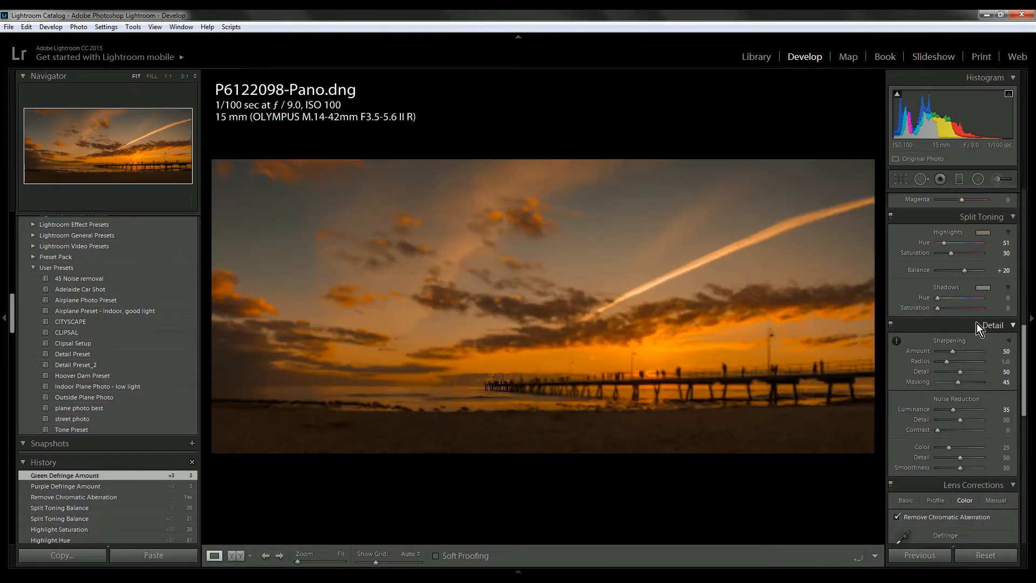
- Try blue saturation shifts of -100 and +11, and reset the blue saturation to 0
{"action": "scroll", "coordinate": [979, 329], "scroll_direction": "up", "scroll_amount": 5}
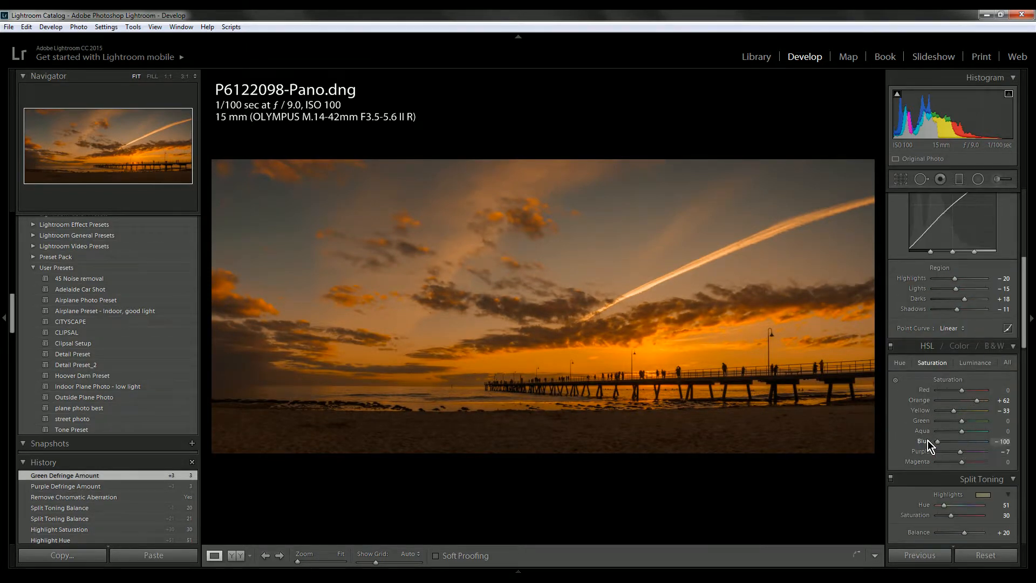
{"action": "left_click_drag", "start_coordinate": [965, 441], "coordinate": [965, 442]}
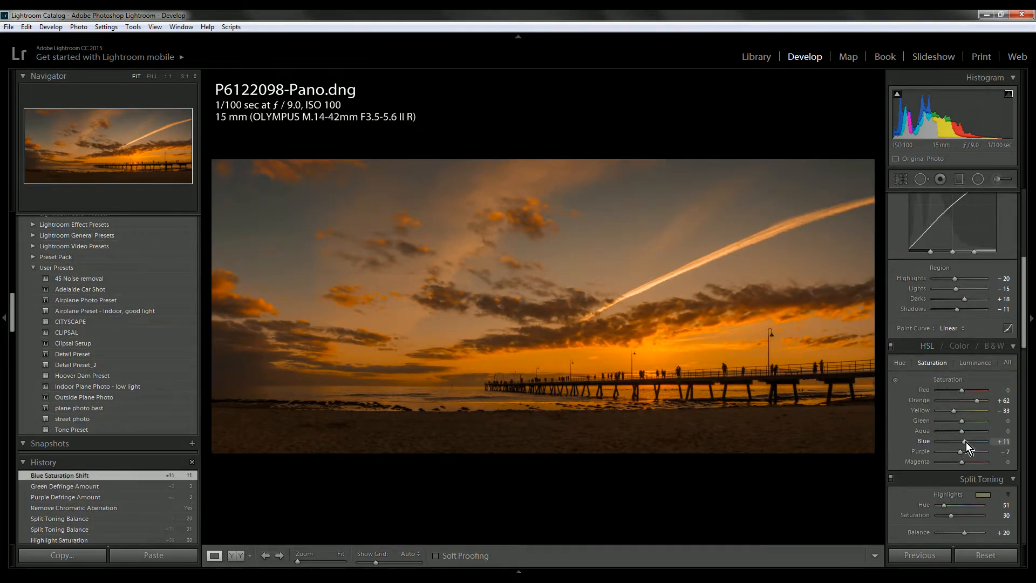
{"action": "double_click", "coordinate": [966, 442]}
- Try the Medium Contrast point curve, and restore it to Linear
{"action": "left_click", "coordinate": [953, 332]}
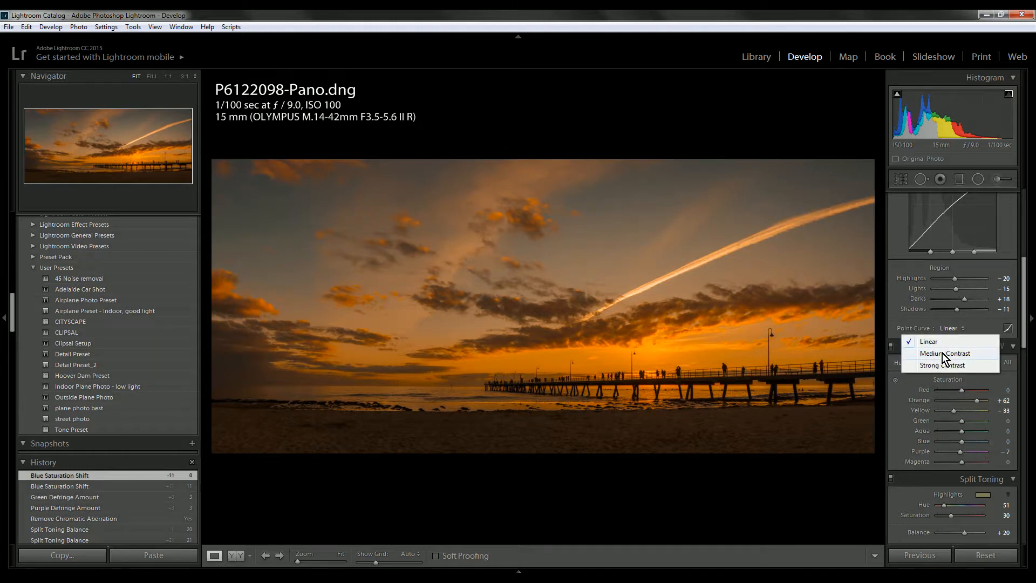
{"action": "left_click", "coordinate": [943, 353]}
{"action": "left_click", "coordinate": [951, 329]}
{"action": "left_click", "coordinate": [953, 341]}
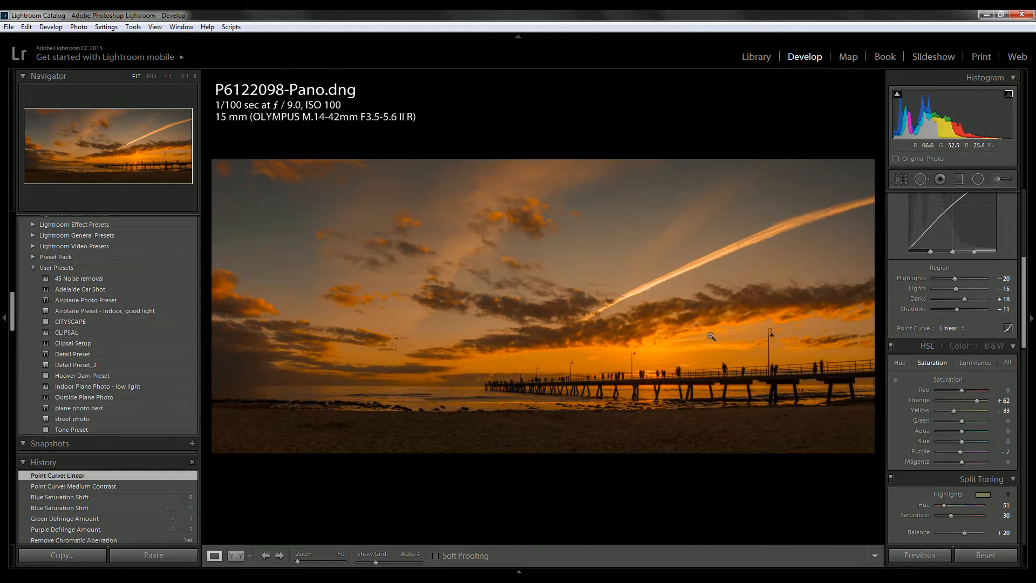
- Compare the before and after versions of the panorama in the enlarged view without side panels
{"action": "key", "text": "backslash"}
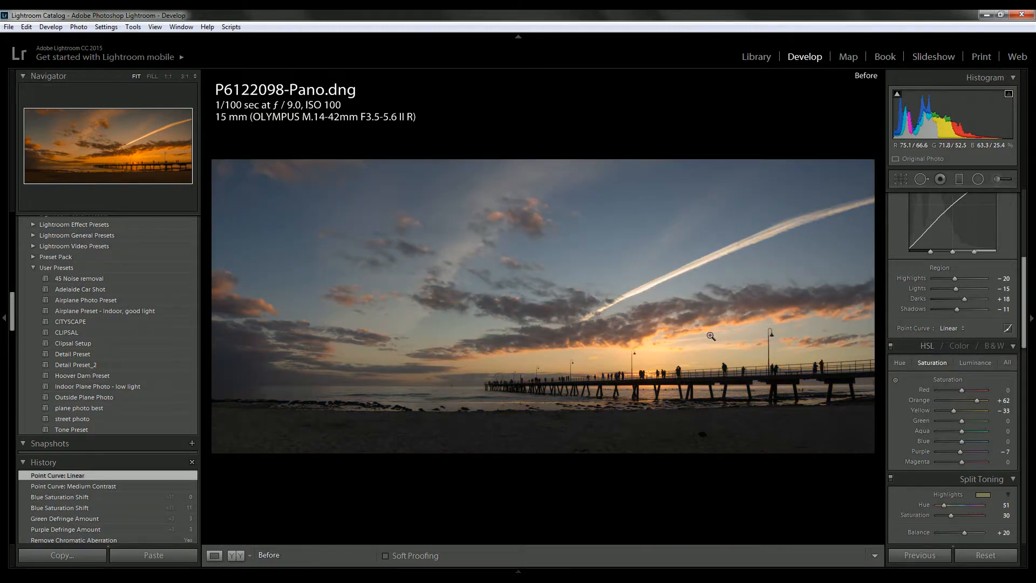
{"action": "key", "text": "Tab"}
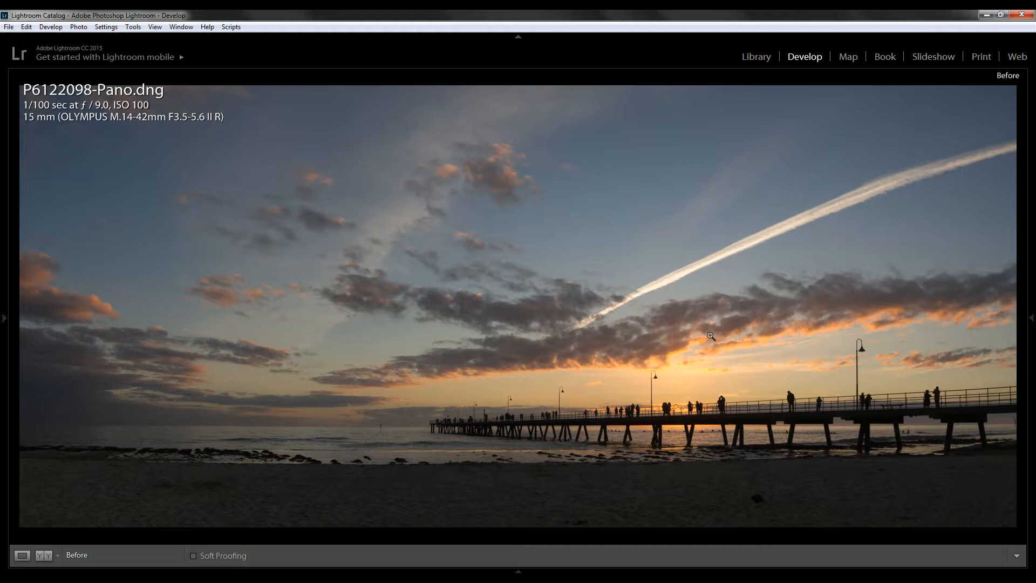
{"action": "key", "text": "backslash"}
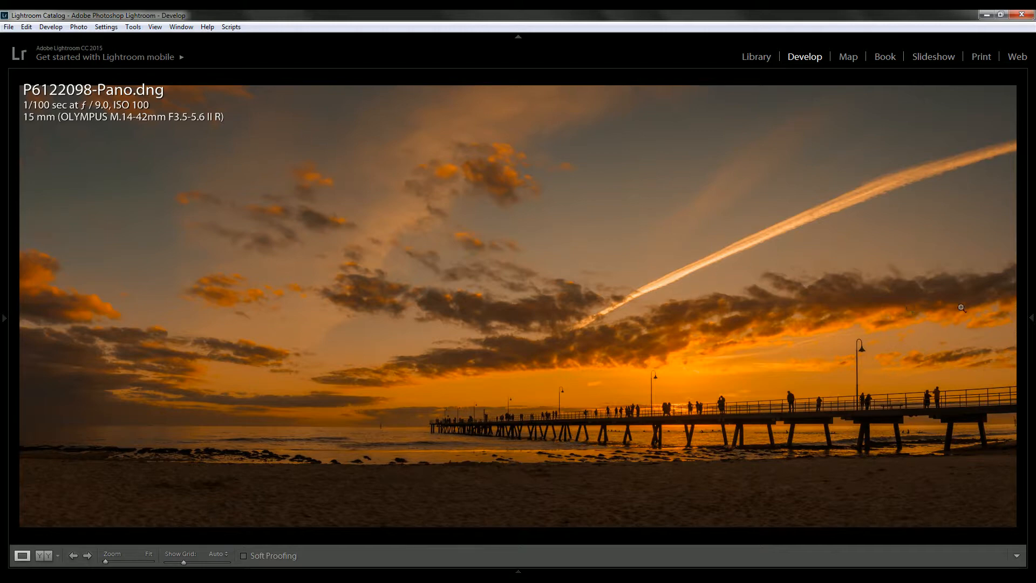
{"action": "mouse_move", "coordinate": [1031, 313]}
{"action": "key", "text": "Tab"}
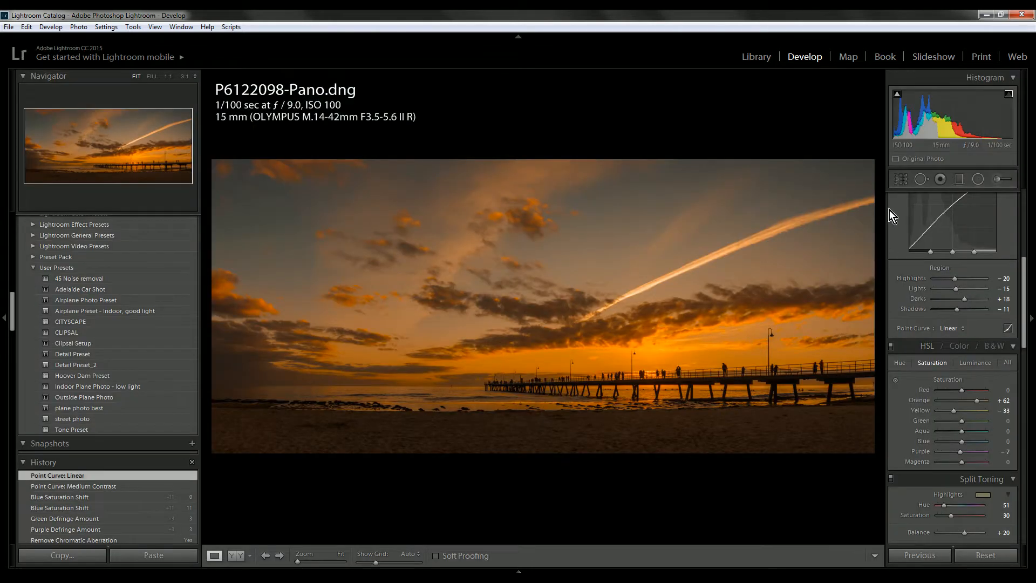
- Examine the panorama for remaining dust spots with the Spot Removal tool's Visualize Spots view at several lower thresholds
{"action": "left_click", "coordinate": [921, 179]}
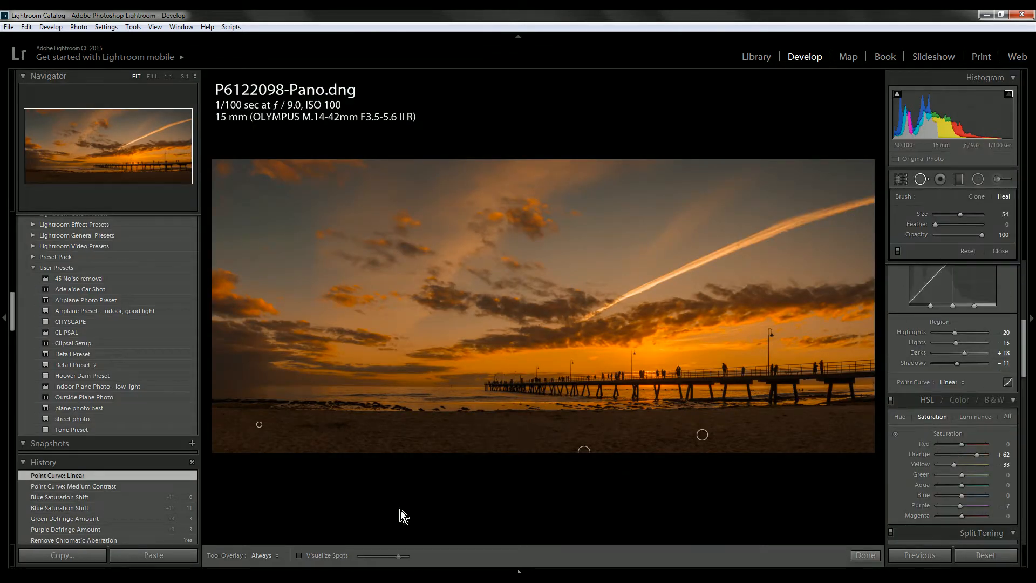
{"action": "left_click", "coordinate": [299, 555]}
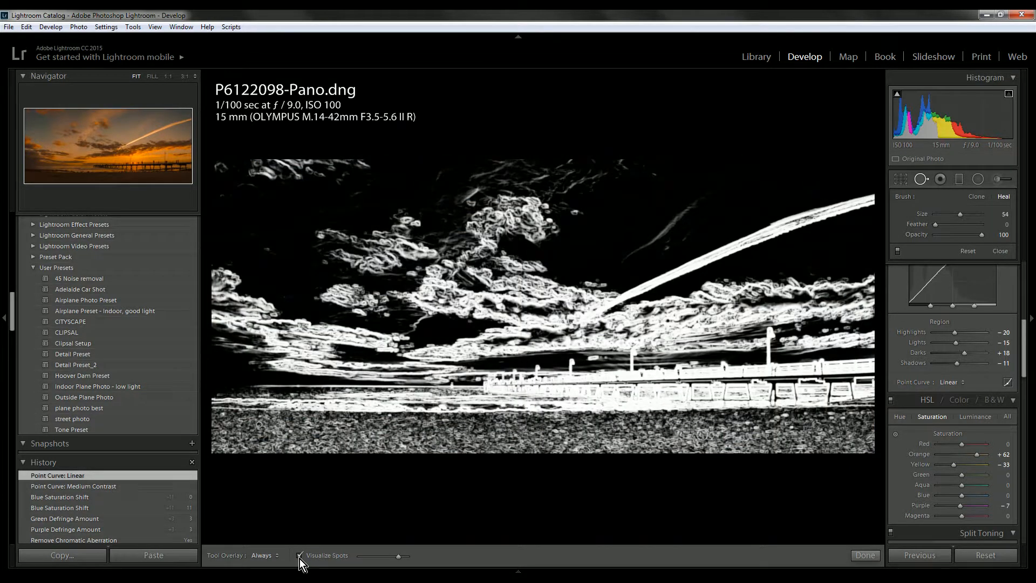
{"action": "left_click", "coordinate": [299, 556]}
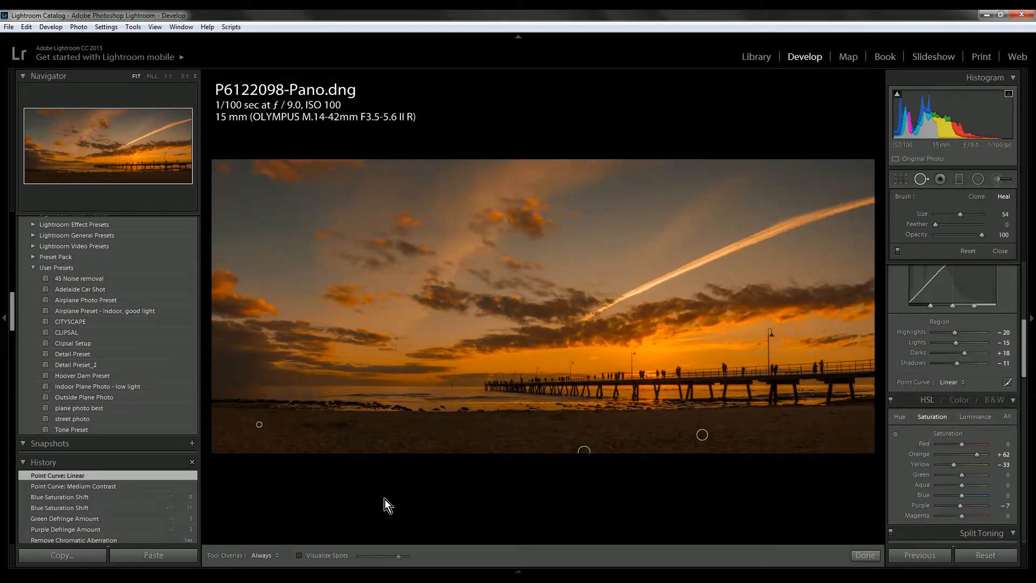
{"action": "left_click", "coordinate": [300, 555]}
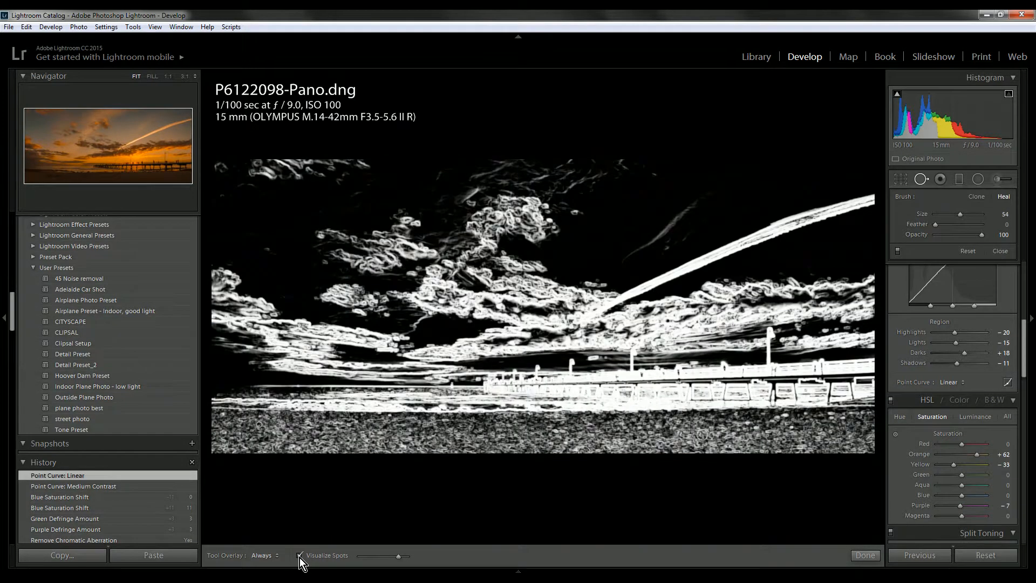
{"action": "left_click_drag", "start_coordinate": [391, 560], "coordinate": [368, 558]}
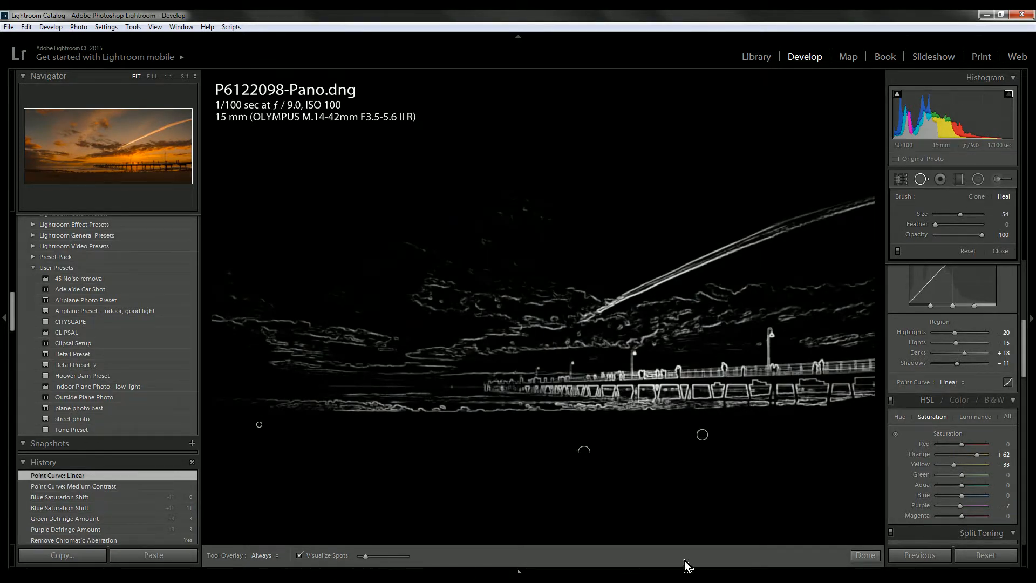
{"action": "left_click", "coordinate": [859, 556]}
{"action": "left_click", "coordinate": [763, 342]}
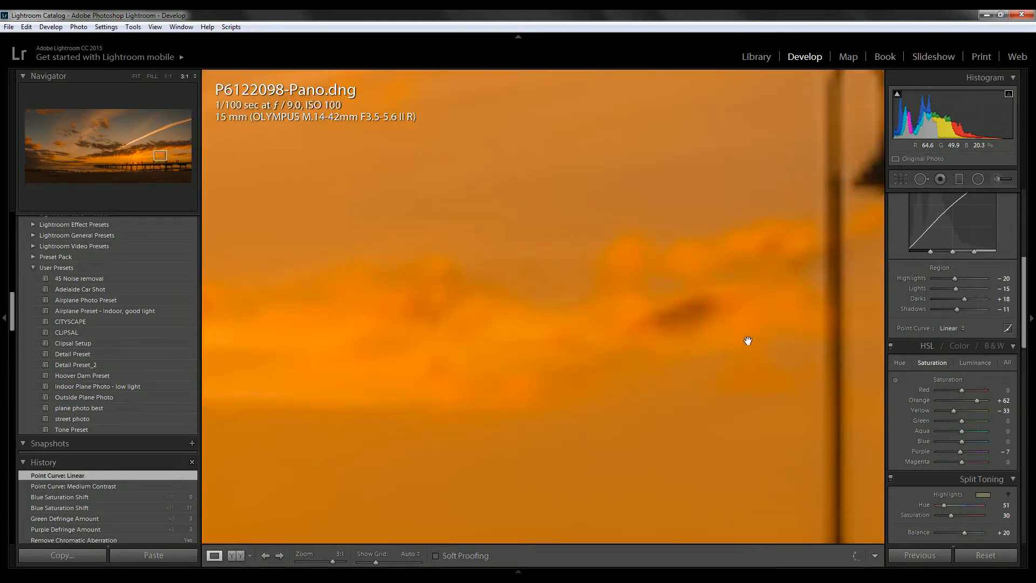
{"action": "left_click", "coordinate": [695, 326]}
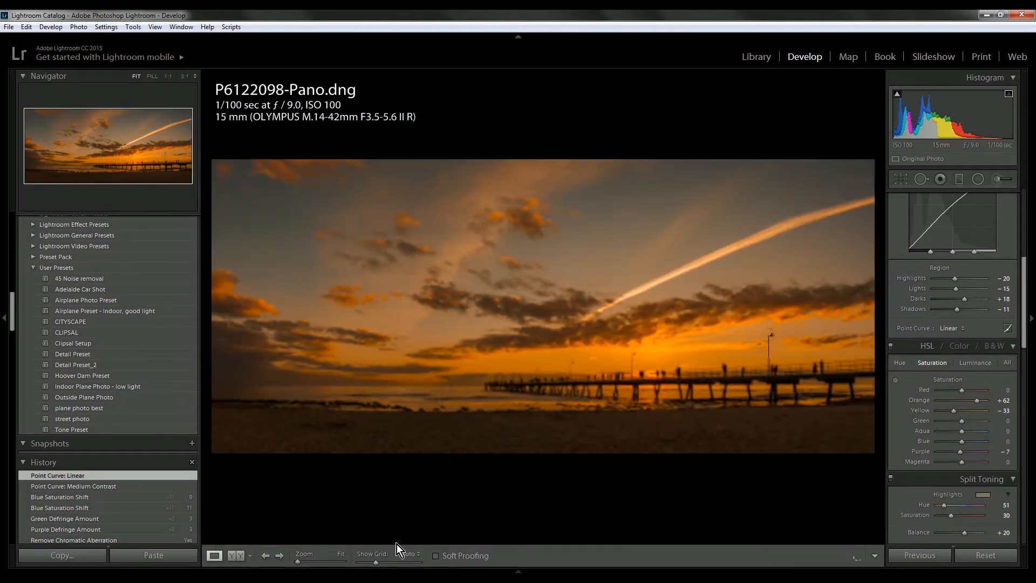
{"action": "left_click", "coordinate": [920, 179]}
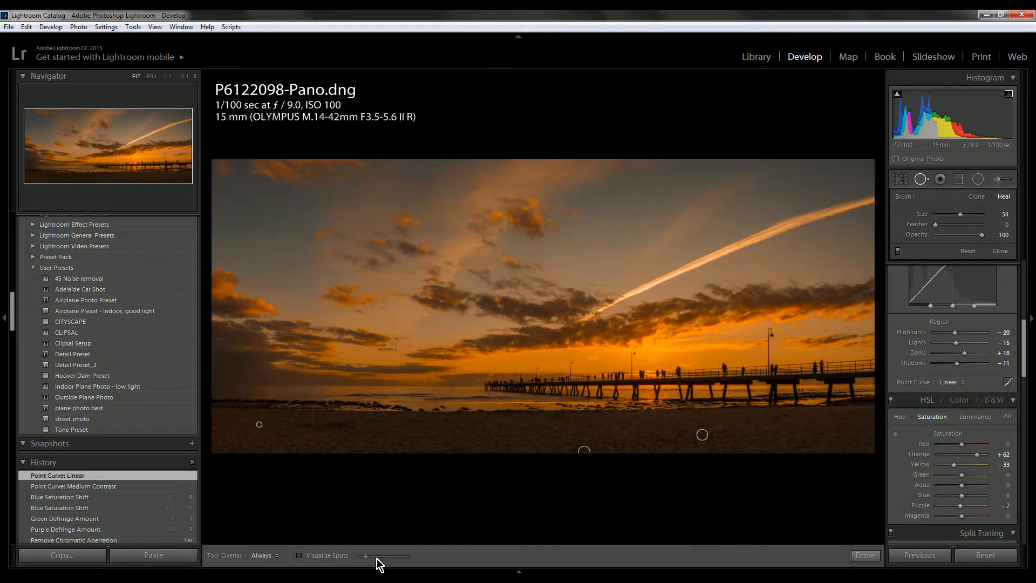
{"action": "left_click", "coordinate": [323, 557]}
{"action": "left_click_drag", "start_coordinate": [369, 557], "coordinate": [373, 557]}
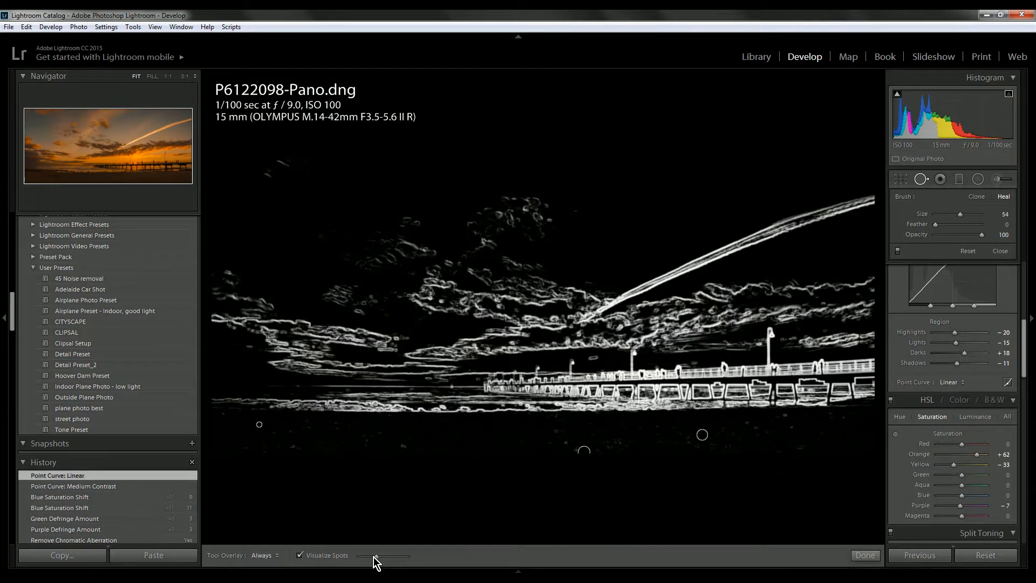
{"action": "left_click", "coordinate": [853, 556]}
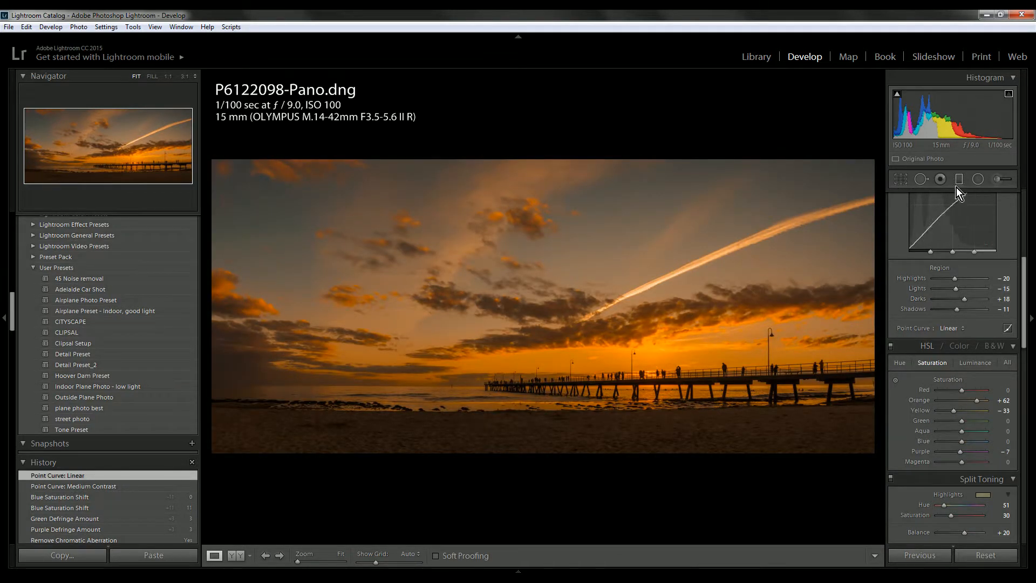
- Add a graduated filter with contrast 2 over the beach, narrow its gradient and move it up to the shoreline
{"action": "left_click", "coordinate": [958, 185]}
{"action": "left_click_drag", "start_coordinate": [523, 462], "coordinate": [525, 400]}
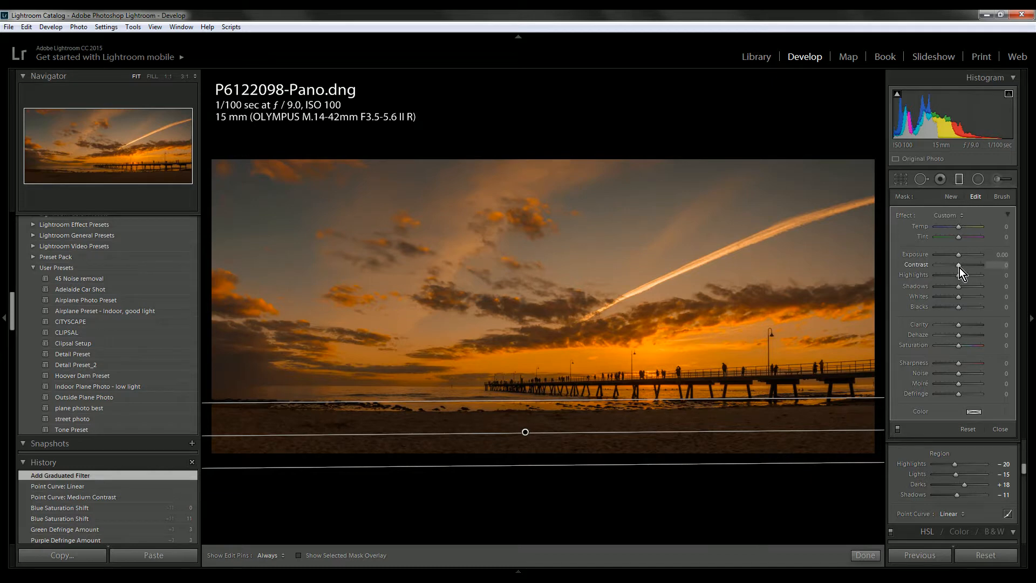
{"action": "mouse_move", "coordinate": [959, 267]}
{"action": "left_mouse_down"}
{"action": "mouse_move", "coordinate": [969, 267]}
{"action": "mouse_move", "coordinate": [943, 269]}
{"action": "mouse_move", "coordinate": [960, 269]}
{"action": "left_mouse_up"}
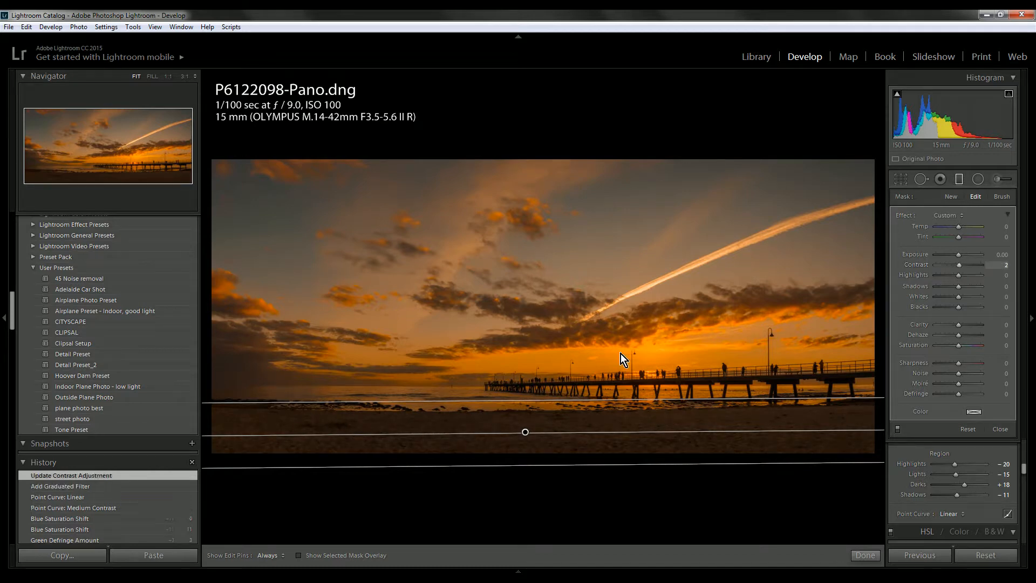
{"action": "left_click_drag", "start_coordinate": [583, 401], "coordinate": [583, 422]}
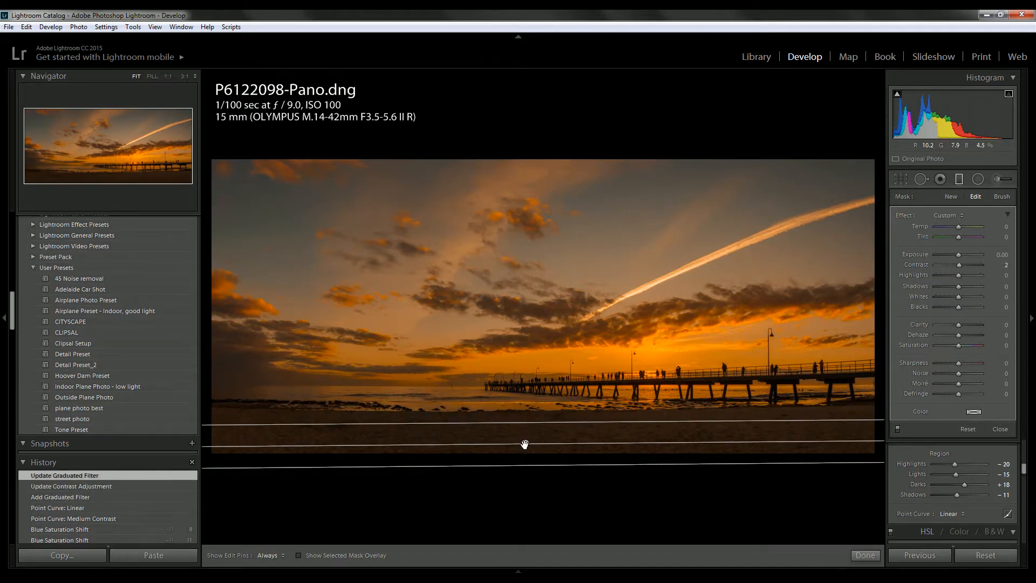
{"action": "left_click_drag", "start_coordinate": [524, 445], "coordinate": [524, 415]}
- Set the beach graduated filter's exposure to -0.30, contrast to 17, temperature to 10 and blacks to -19
{"action": "left_click_drag", "start_coordinate": [959, 251], "coordinate": [957, 257]}
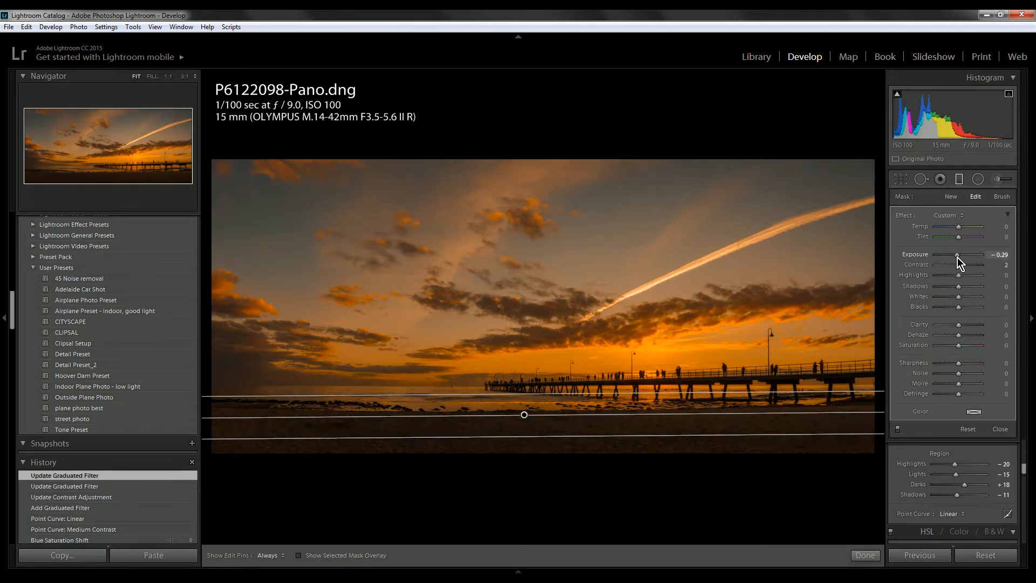
{"action": "left_click", "coordinate": [994, 255]}
{"action": "type", "text": "-0.3"}
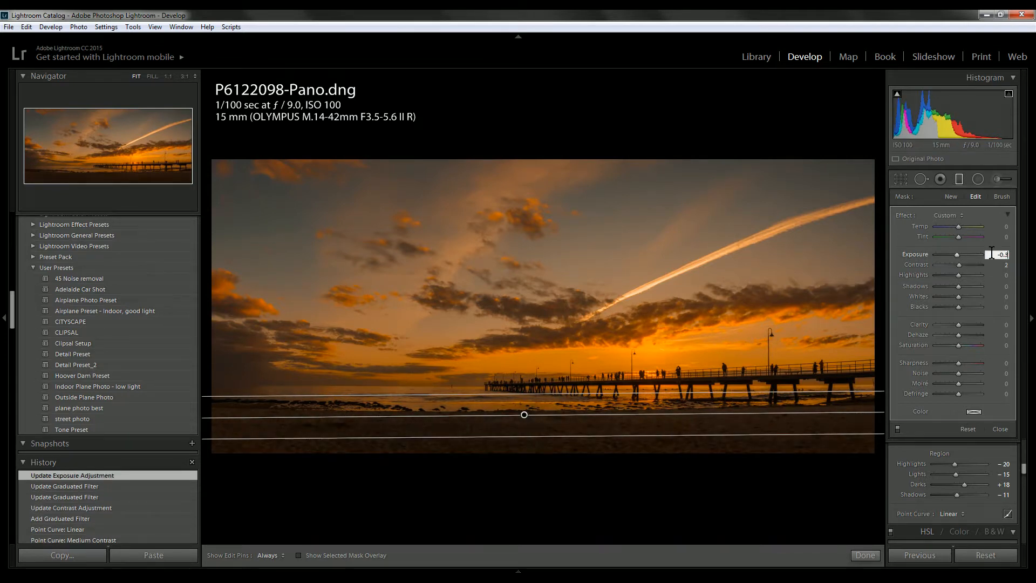
{"action": "key", "text": "Tab"}
{"action": "left_click_drag", "start_coordinate": [959, 265], "coordinate": [961, 267]}
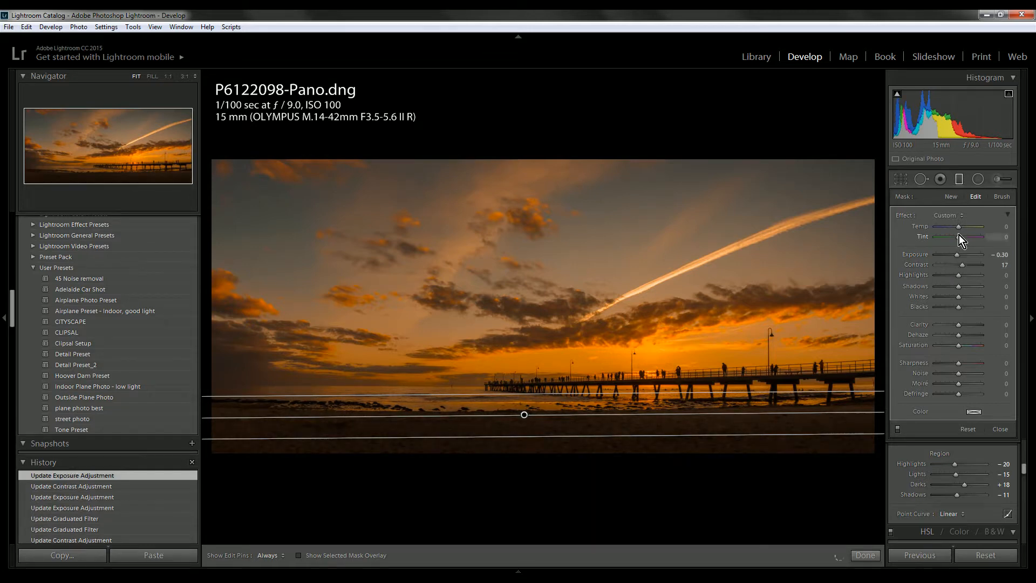
{"action": "left_click_drag", "start_coordinate": [960, 227], "coordinate": [996, 227]}
{"action": "mouse_move", "coordinate": [958, 311]}
{"action": "left_mouse_down"}
{"action": "mouse_move", "coordinate": [936, 308]}
{"action": "mouse_move", "coordinate": [954, 306]}
{"action": "left_mouse_up"}
- Fine-tune the graduated filter's width and position along the shoreline, and set its blacks to -10 after trying -29
{"action": "mouse_move", "coordinate": [522, 414]}
{"action": "left_mouse_down"}
{"action": "mouse_move", "coordinate": [521, 374]}
{"action": "mouse_move", "coordinate": [525, 413]}
{"action": "left_mouse_up"}
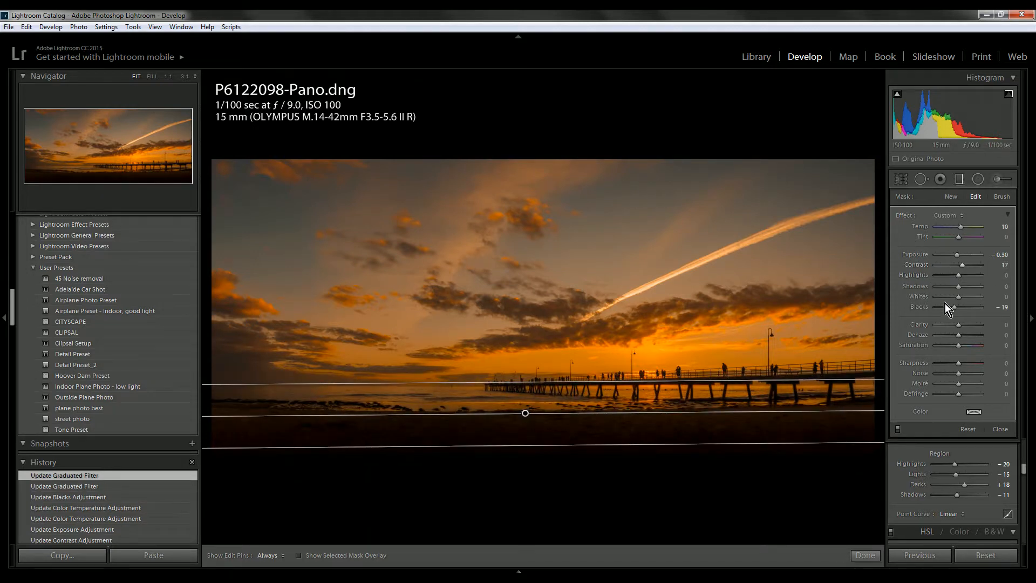
{"action": "mouse_move", "coordinate": [952, 306]}
{"action": "left_mouse_down"}
{"action": "mouse_move", "coordinate": [941, 308]}
{"action": "mouse_move", "coordinate": [951, 306]}
{"action": "left_mouse_up"}
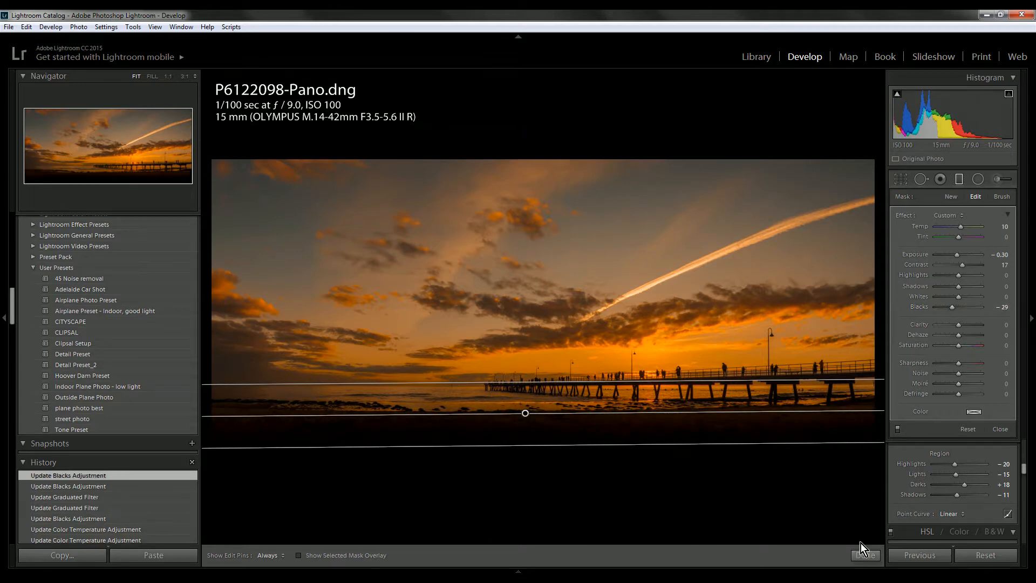
{"action": "mouse_move", "coordinate": [586, 383]}
{"action": "left_mouse_down"}
{"action": "mouse_move", "coordinate": [586, 358]}
{"action": "mouse_move", "coordinate": [592, 401]}
{"action": "left_mouse_up"}
{"action": "left_click_drag", "start_coordinate": [526, 420], "coordinate": [524, 412]}
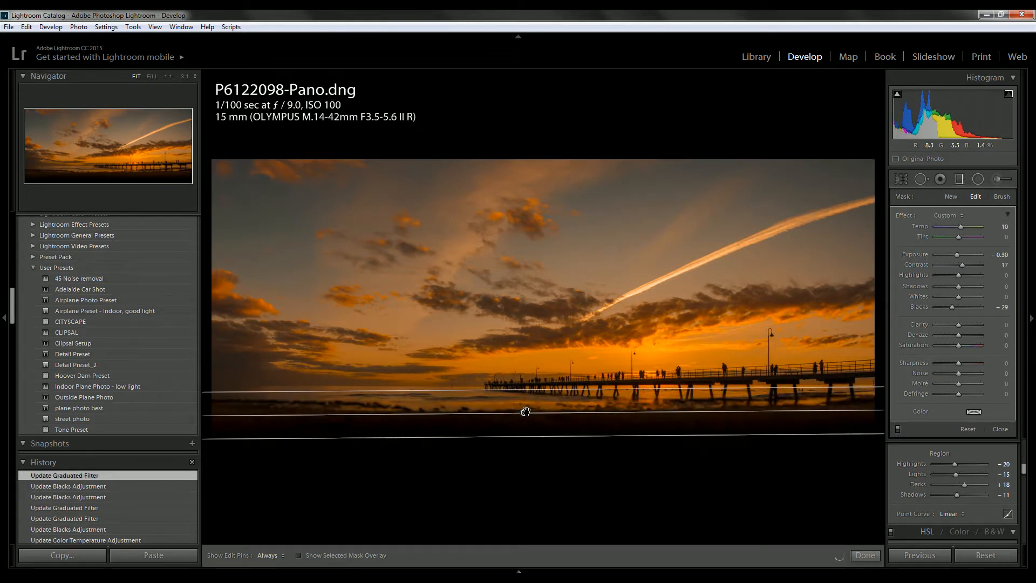
{"action": "left_click_drag", "start_coordinate": [996, 308], "coordinate": [1005, 309]}
{"action": "left_click_drag", "start_coordinate": [996, 309], "coordinate": [998, 310]}
{"action": "left_click", "coordinate": [865, 555]}
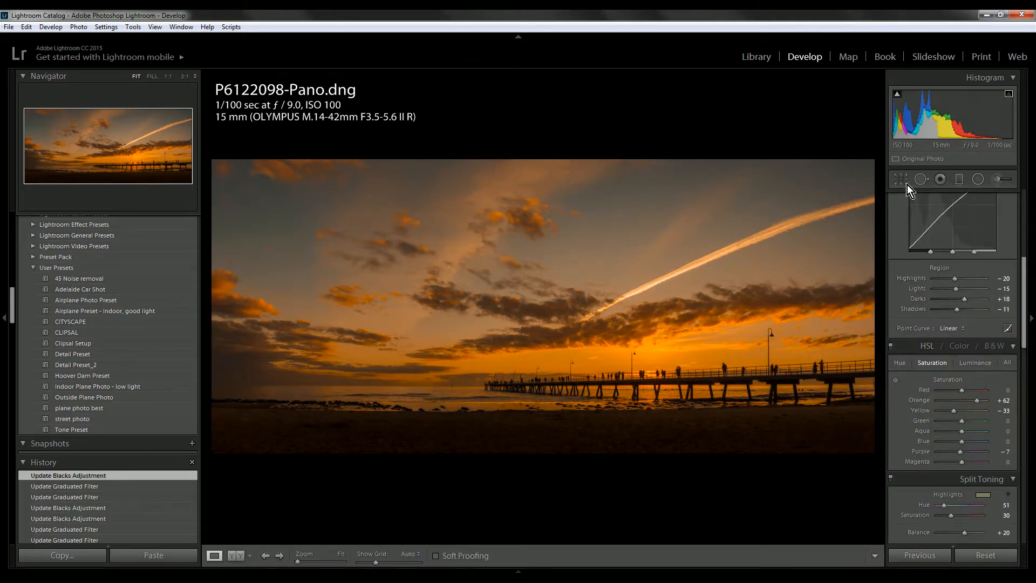
- Reopen the beach graduated filter, tighten its gradient, reset its exposure to 0, and set blacks to -12 and contrast to 36
{"action": "left_click", "coordinate": [963, 183]}
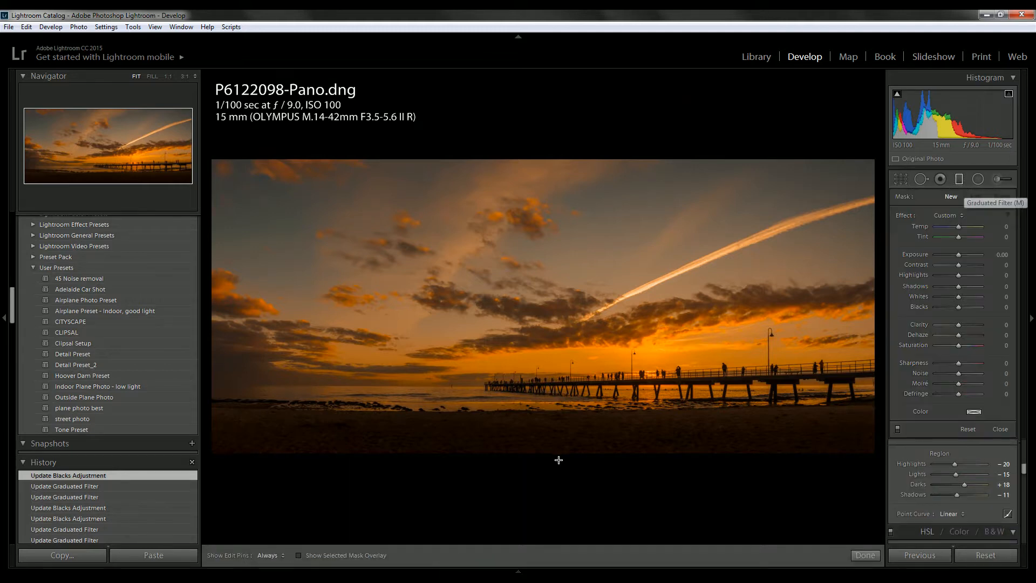
{"action": "left_click", "coordinate": [525, 414]}
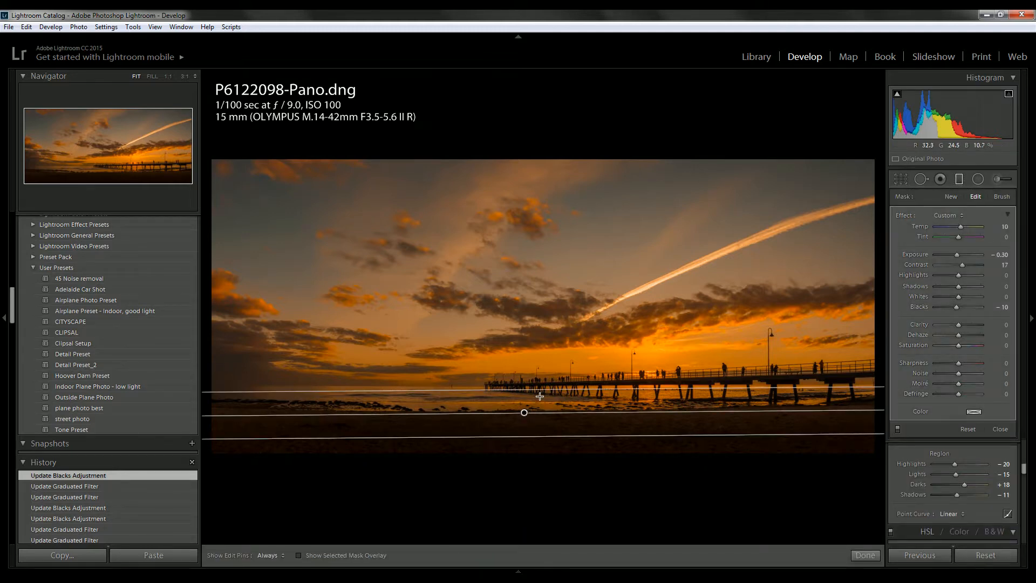
{"action": "left_click_drag", "start_coordinate": [541, 392], "coordinate": [521, 412]}
{"action": "double_click", "coordinate": [956, 257]}
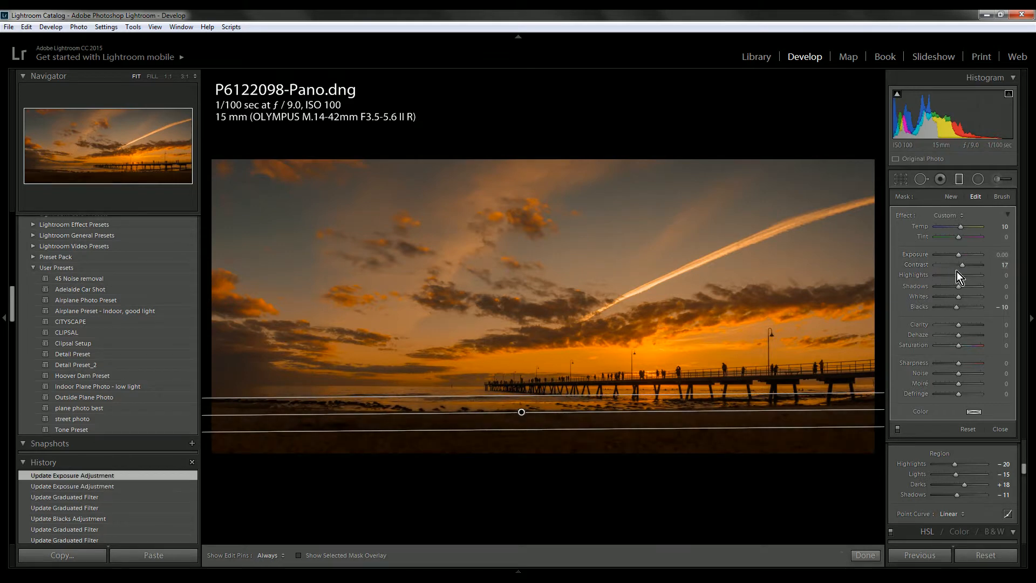
{"action": "left_click_drag", "start_coordinate": [956, 307], "coordinate": [955, 310]}
{"action": "left_click_drag", "start_coordinate": [961, 265], "coordinate": [967, 270]}
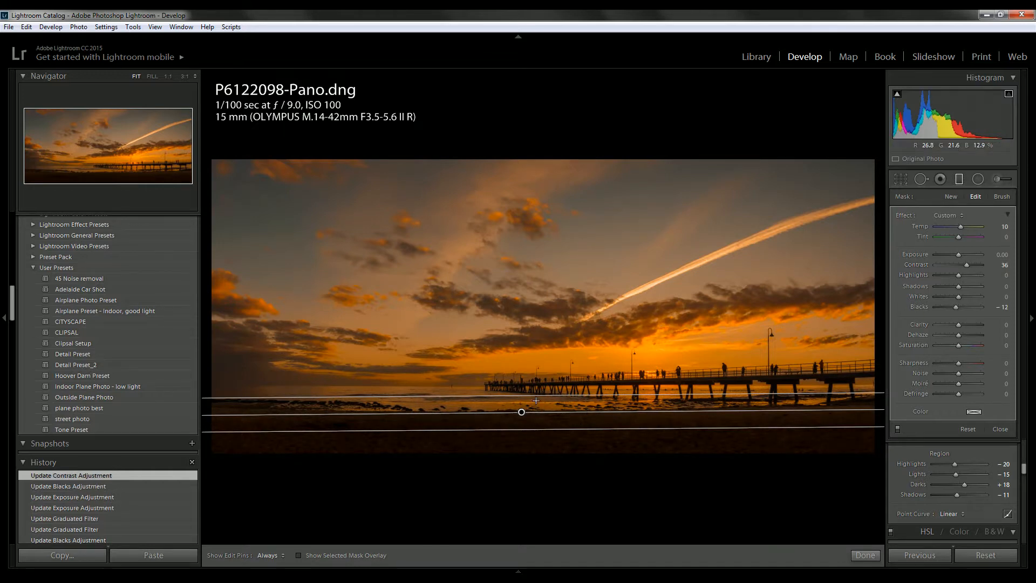
- Reposition and widen the shoreline gradient, and delete the extra graduated filters drawn over the beach
{"action": "left_click_drag", "start_coordinate": [536, 402], "coordinate": [533, 426]}
{"action": "key", "text": "Delete"}
{"action": "left_click", "coordinate": [521, 413]}
{"action": "key", "text": "Delete"}
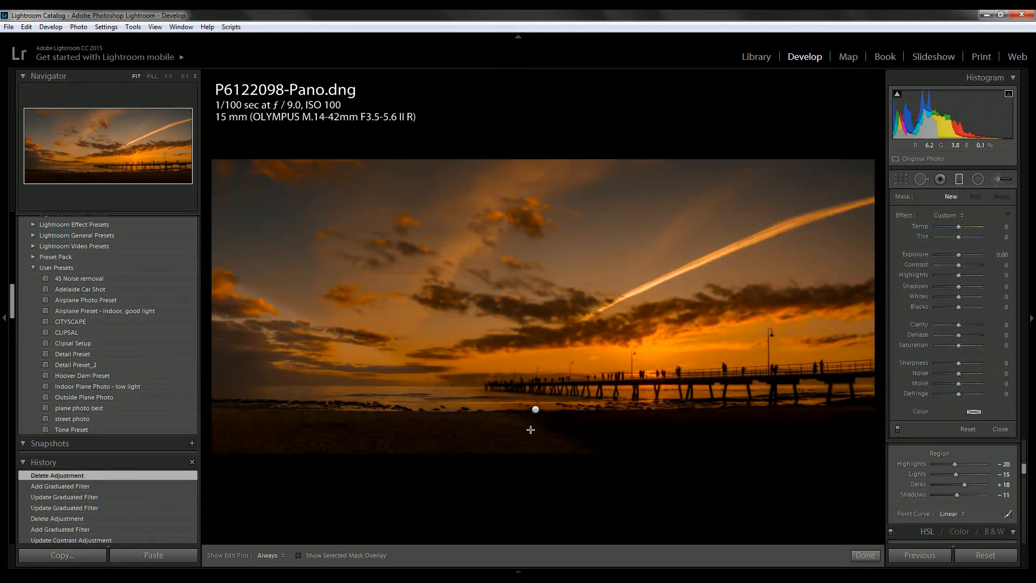
- Set the remaining graduated filter's shadows to -5 and highlights to 12, increase its dehaze, and finish the filter
{"action": "left_click", "coordinate": [535, 409]}
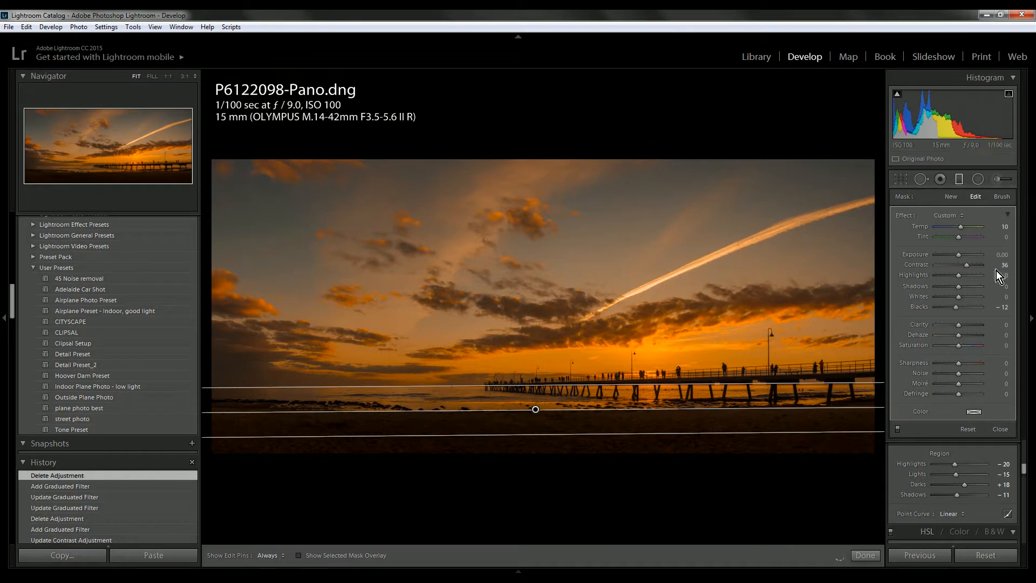
{"action": "left_click_drag", "start_coordinate": [959, 286], "coordinate": [955, 286]}
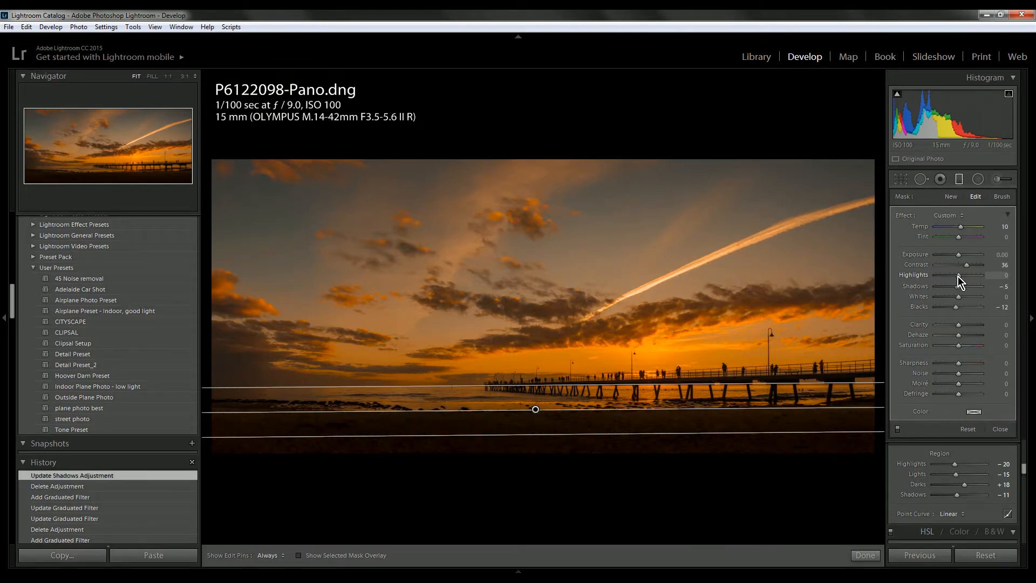
{"action": "left_click_drag", "start_coordinate": [960, 279], "coordinate": [960, 280]}
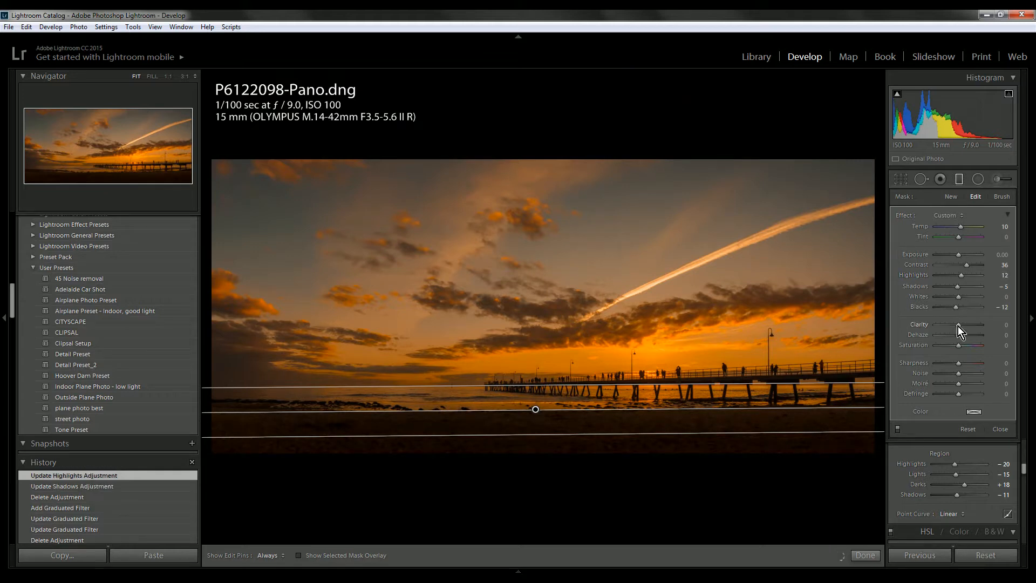
{"action": "left_click_drag", "start_coordinate": [959, 334], "coordinate": [964, 336]}
{"action": "left_click", "coordinate": [865, 556]}
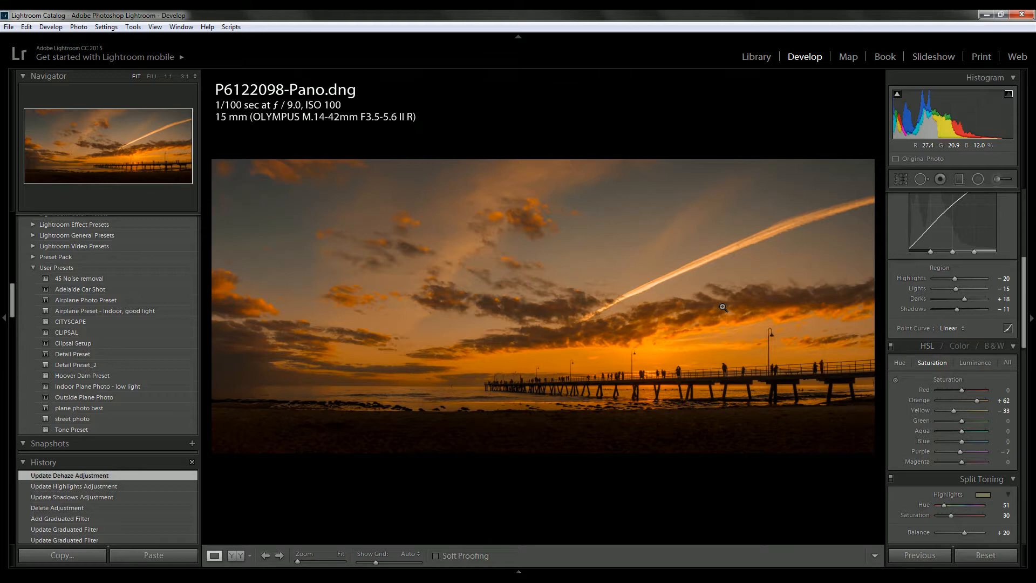
- Compare the filtered panorama with its before version in the enlarged view without side panels
{"action": "key", "text": "Tab"}
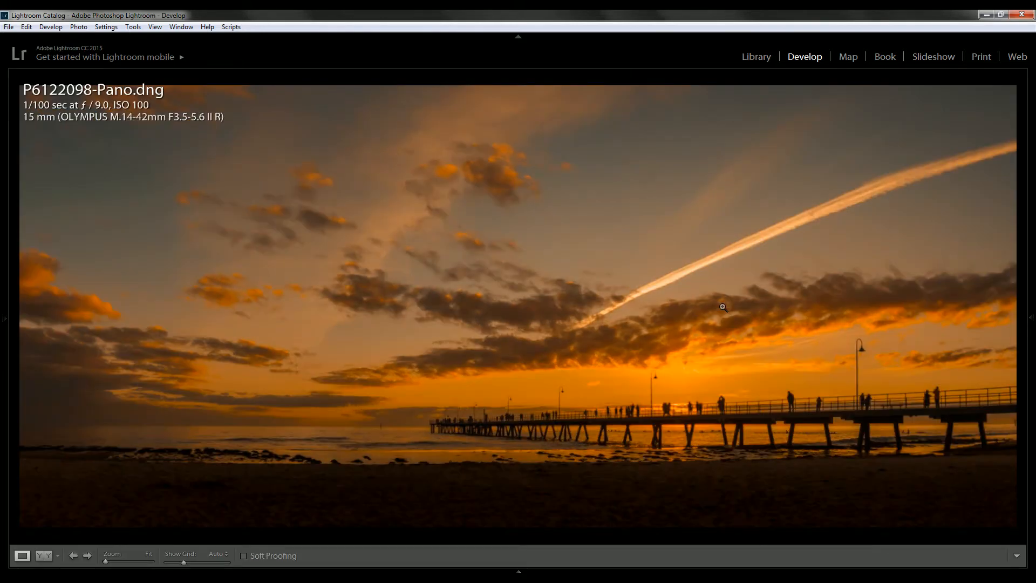
{"action": "key", "text": "backslash"}
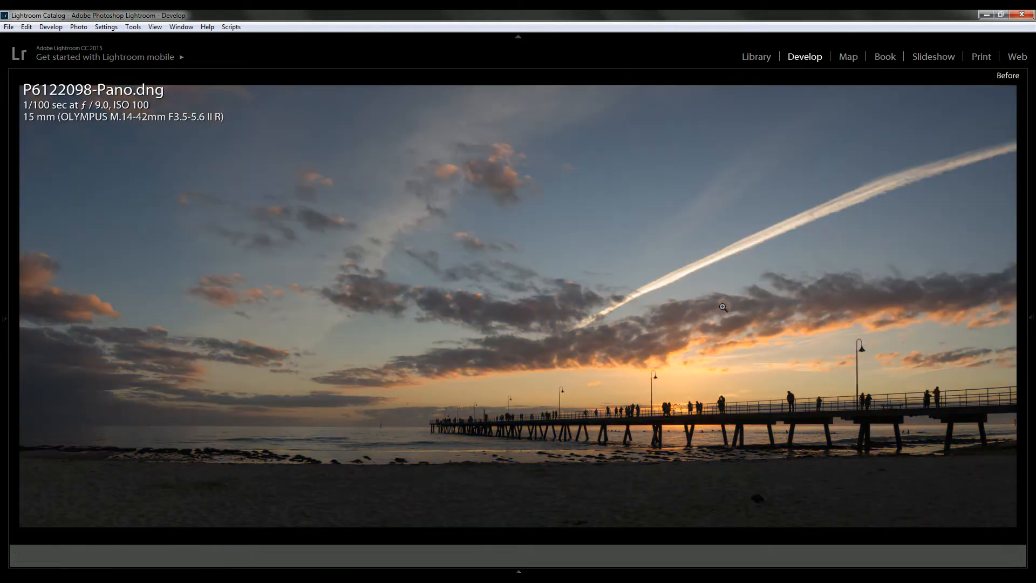
{"action": "key", "text": "backslash"}
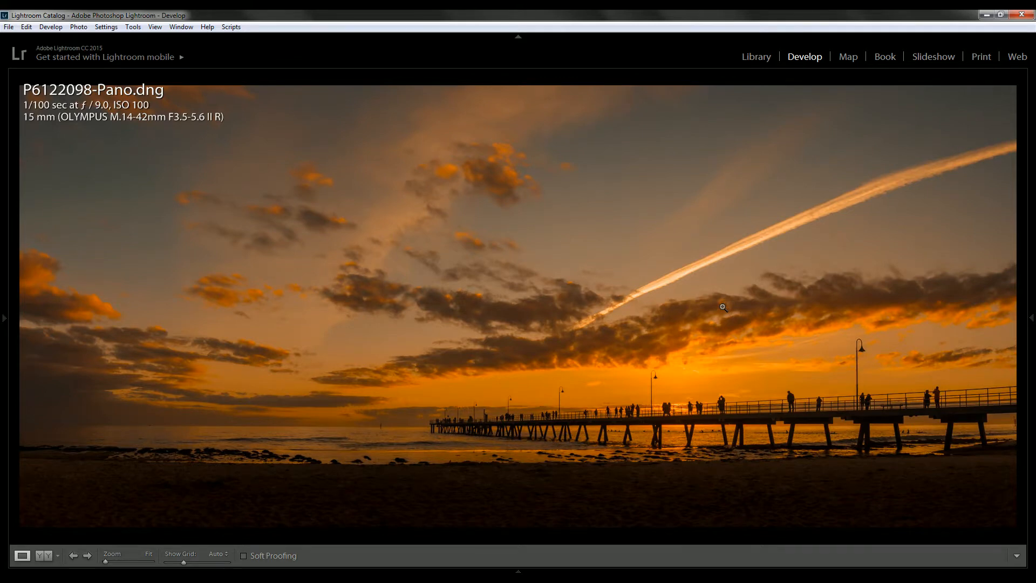
{"action": "key", "text": "Tab"}
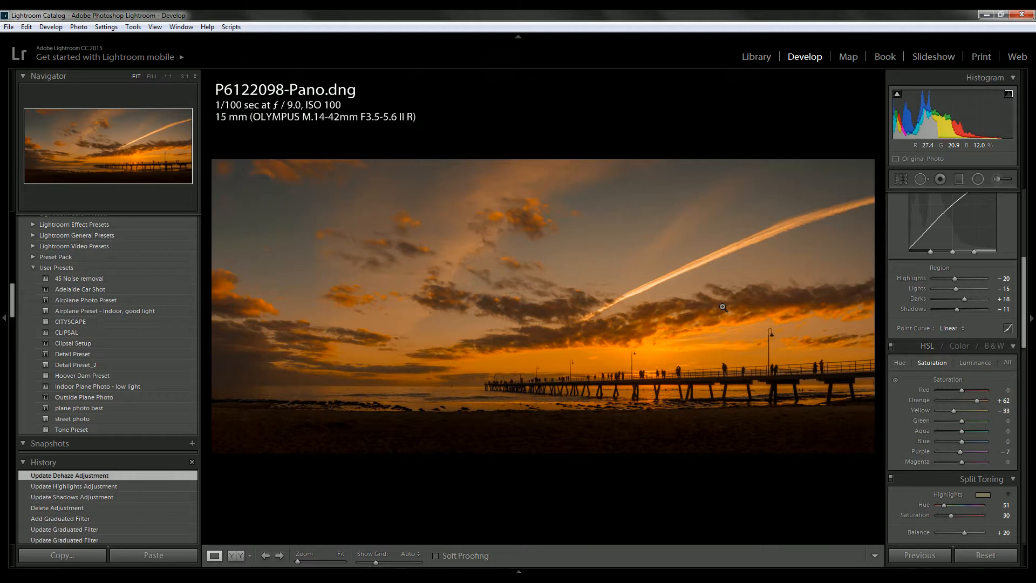
- Set the tone curve's lights to +15, darks to +24 and shadows to -3
{"action": "scroll", "coordinate": [967, 274], "scroll_direction": "up", "scroll_amount": 5}
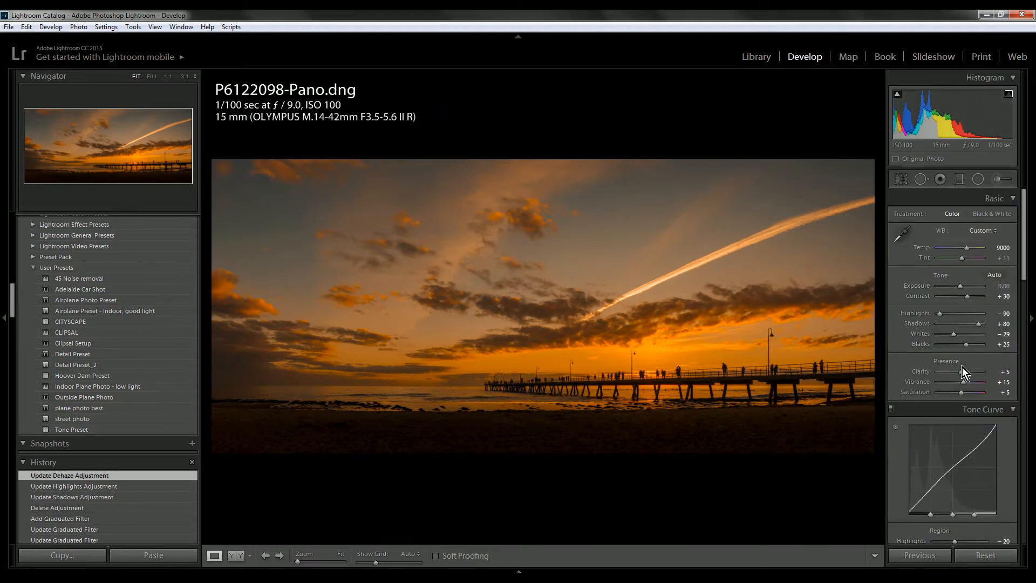
{"action": "scroll", "coordinate": [963, 367], "scroll_direction": "down", "scroll_amount": 5}
{"action": "mouse_move", "coordinate": [958, 379]}
{"action": "left_mouse_down"}
{"action": "mouse_move", "coordinate": [970, 381]}
{"action": "mouse_move", "coordinate": [960, 398]}
{"action": "mouse_move", "coordinate": [966, 391]}
{"action": "left_mouse_up"}
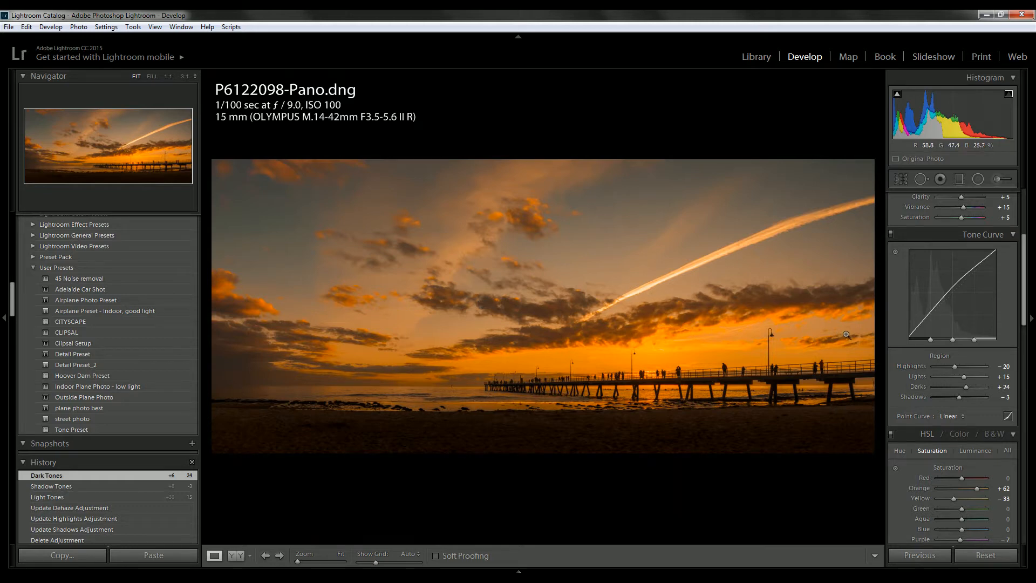
- Set the existing beach graduated filter's blacks to -5 and finish the filter
{"action": "left_click", "coordinate": [868, 378]}
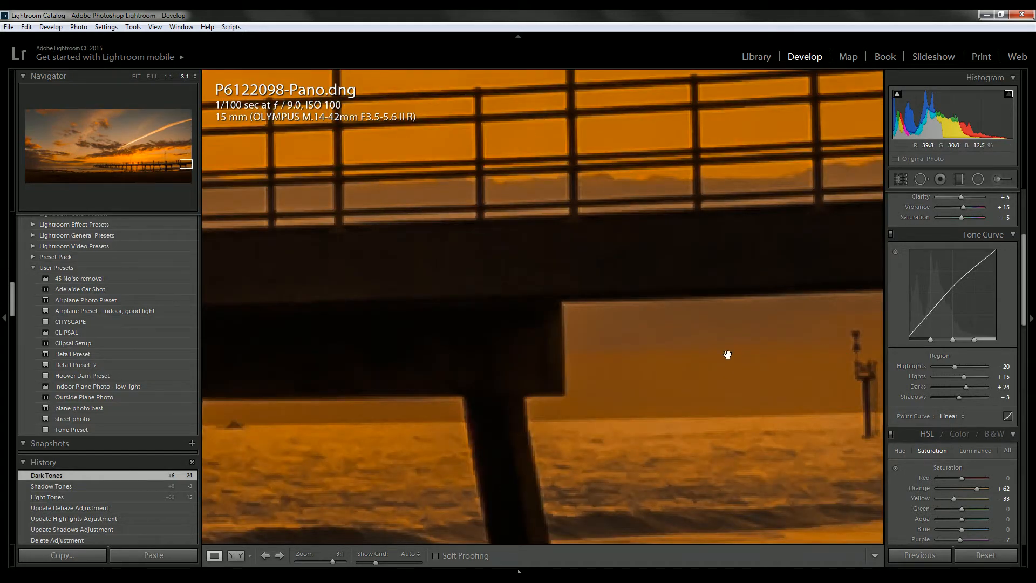
{"action": "left_click_drag", "start_coordinate": [548, 349], "coordinate": [753, 268]}
{"action": "left_click_drag", "start_coordinate": [386, 350], "coordinate": [820, 275]}
{"action": "left_click_drag", "start_coordinate": [421, 305], "coordinate": [790, 246]}
{"action": "left_click_drag", "start_coordinate": [448, 269], "coordinate": [857, 251]}
{"action": "left_click", "coordinate": [461, 260]}
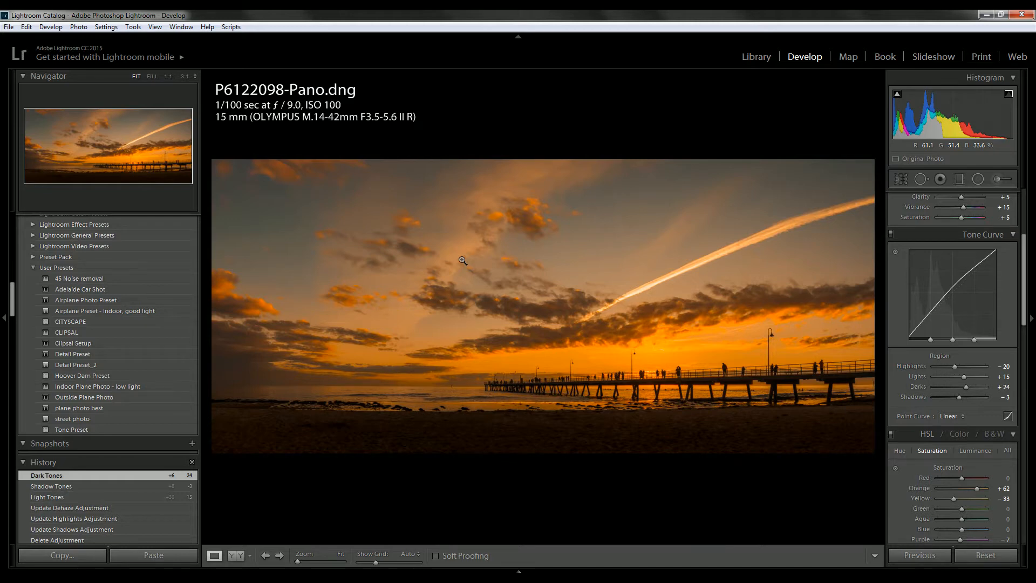
{"action": "left_click", "coordinate": [960, 180]}
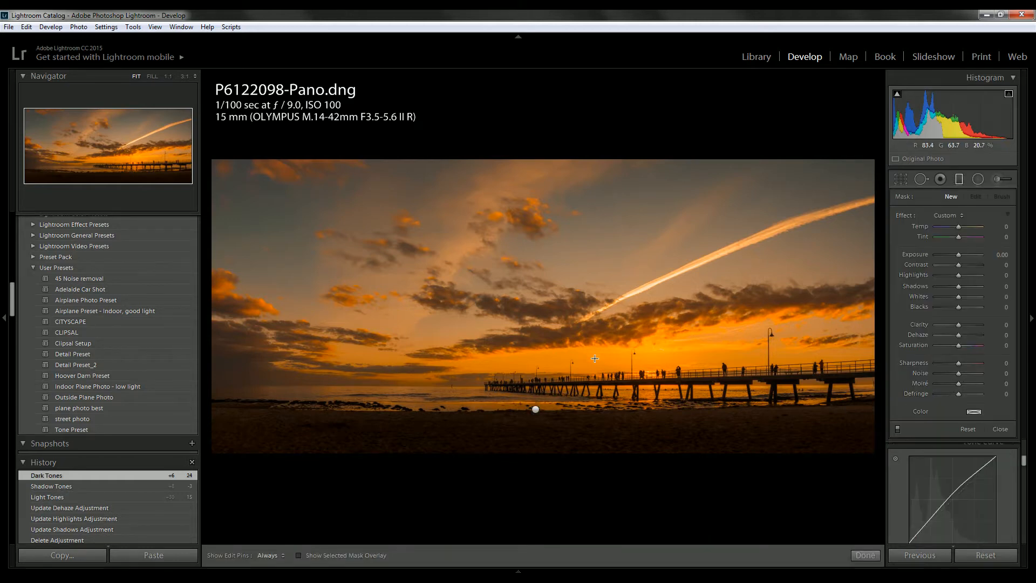
{"action": "left_click", "coordinate": [535, 409]}
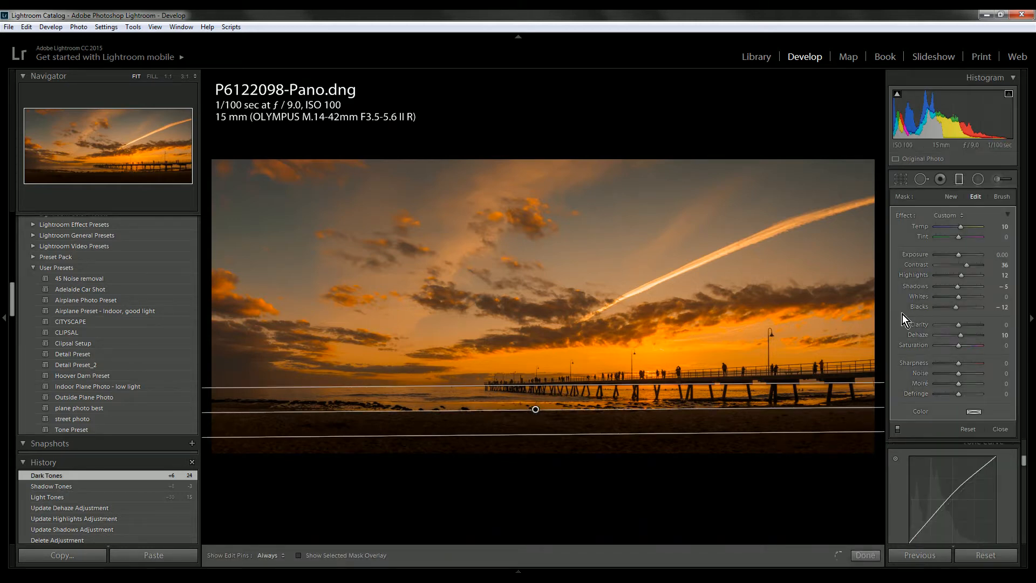
{"action": "left_click_drag", "start_coordinate": [956, 309], "coordinate": [957, 309]}
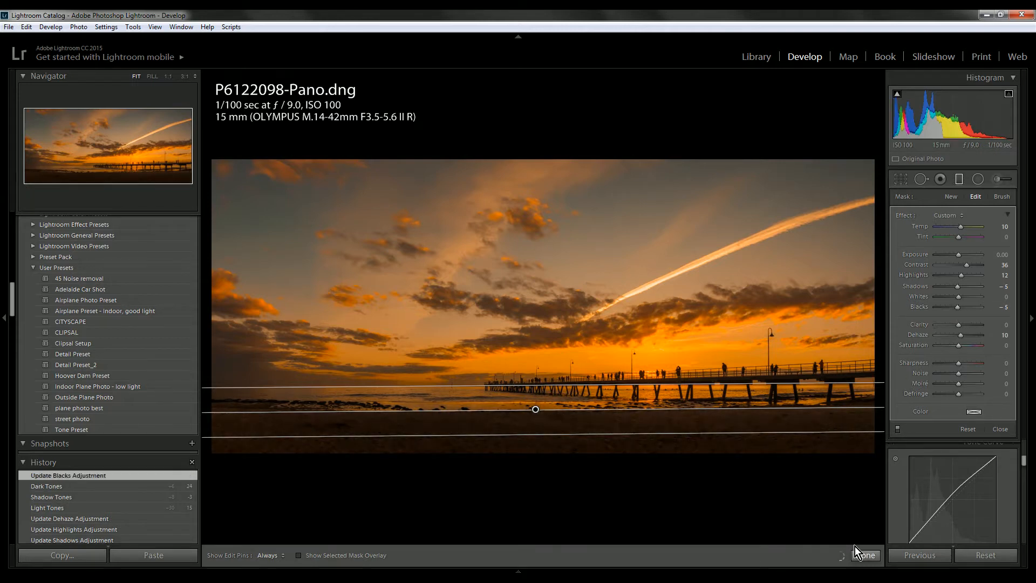
{"action": "left_click", "coordinate": [865, 556]}
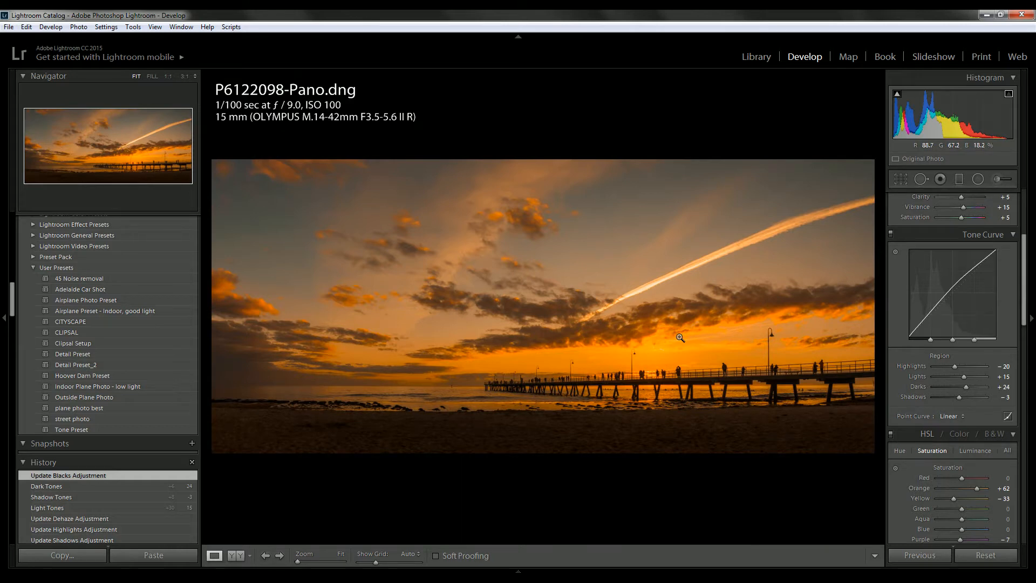
- Heal away the marker pole in the sea at the panorama's right edge with a size 15 spot removal brush
{"action": "left_click", "coordinate": [633, 357]}
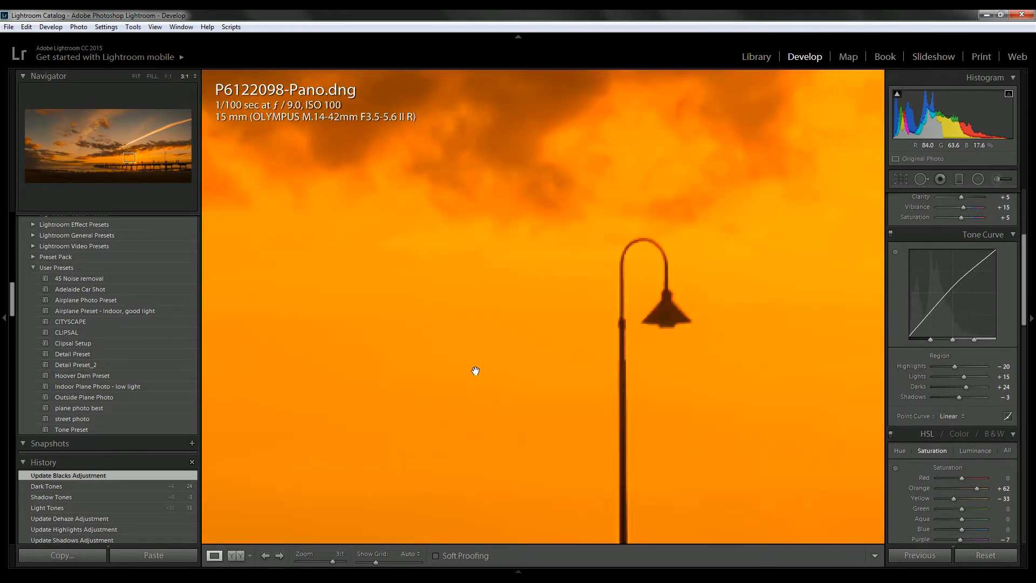
{"action": "left_click_drag", "start_coordinate": [475, 370], "coordinate": [844, 210]}
{"action": "left_click_drag", "start_coordinate": [534, 314], "coordinate": [573, 268]}
{"action": "left_click", "coordinate": [573, 268]}
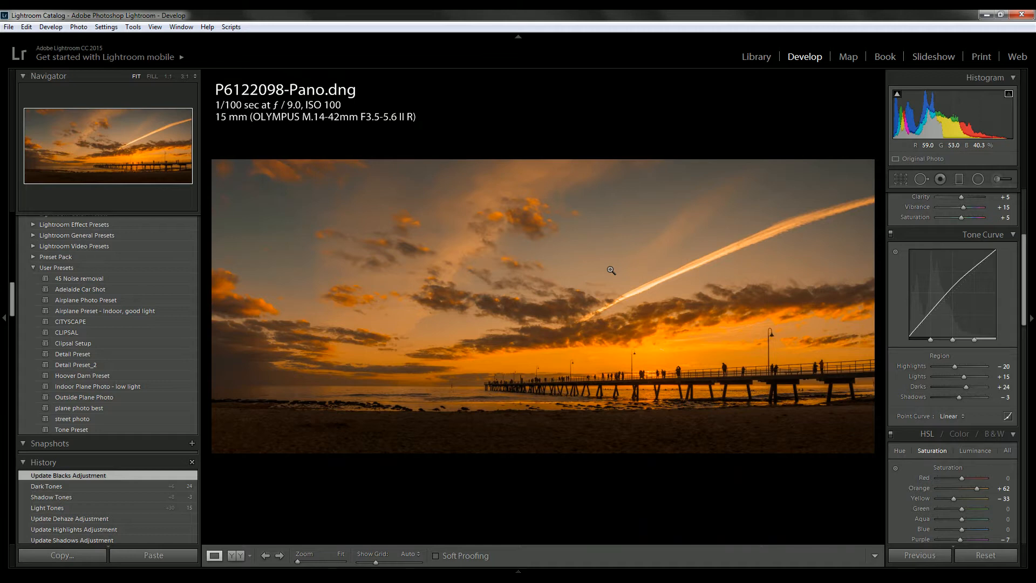
{"action": "left_click", "coordinate": [872, 384]}
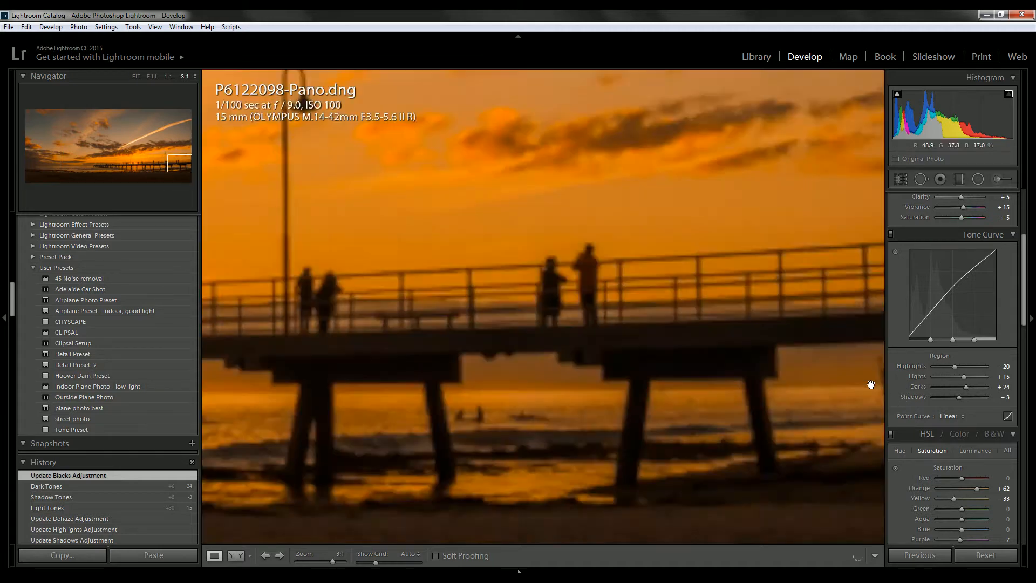
{"action": "left_click_drag", "start_coordinate": [849, 378], "coordinate": [440, 366]}
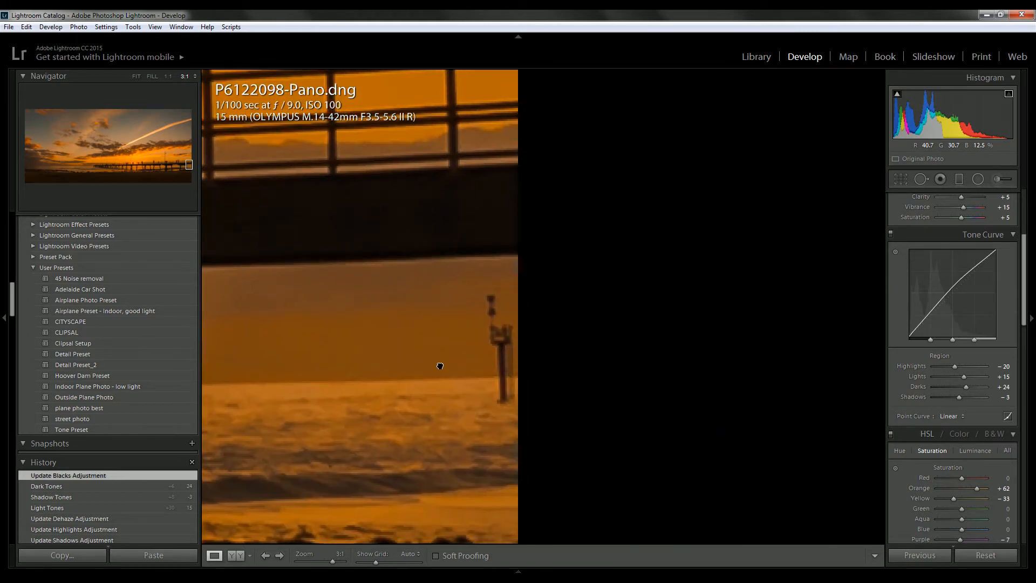
{"action": "left_click", "coordinate": [920, 179]}
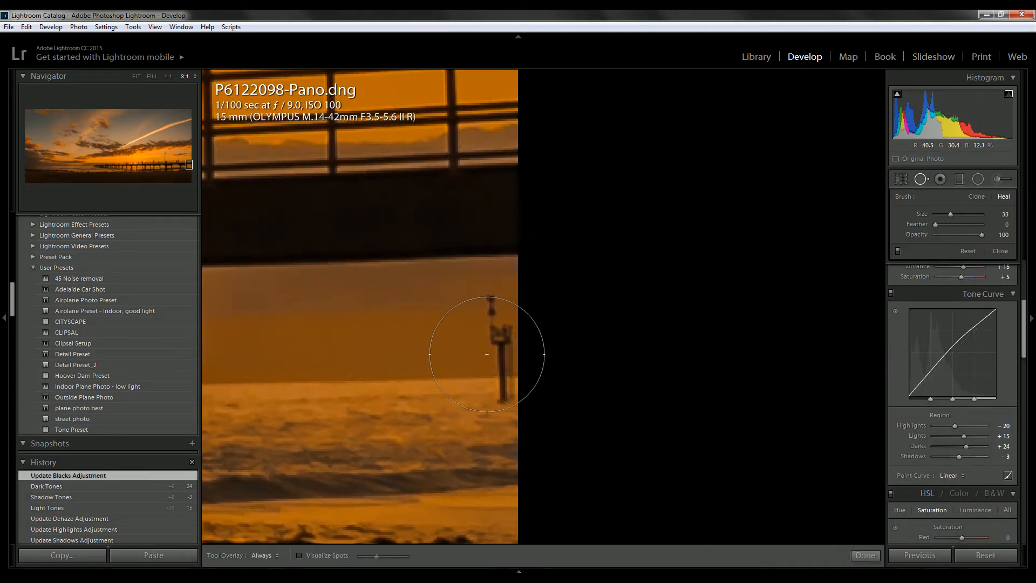
{"action": "scroll", "coordinate": [489, 351], "scroll_direction": "down", "scroll_amount": 6}
{"action": "left_click_drag", "start_coordinate": [499, 311], "coordinate": [503, 400]}
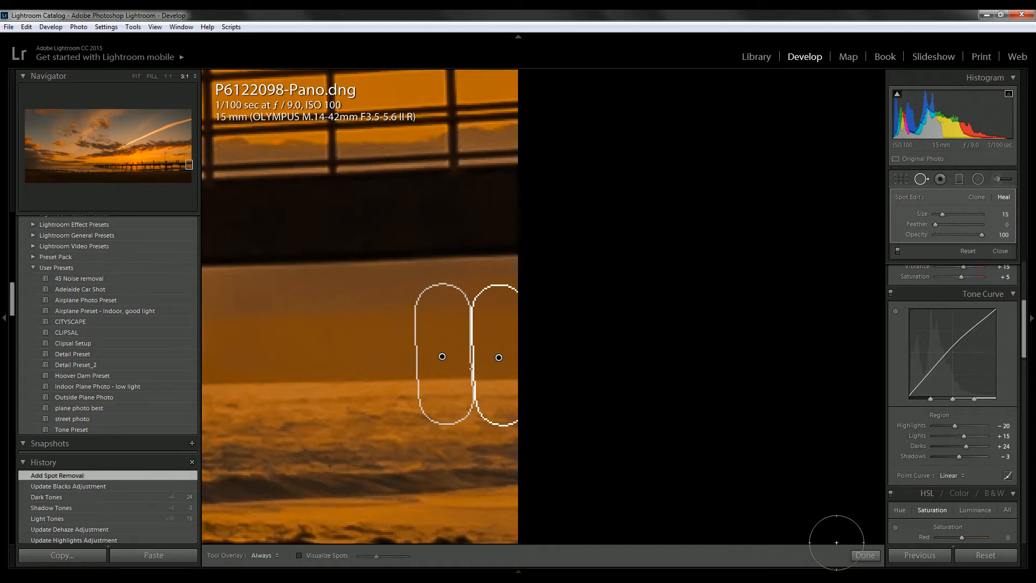
{"action": "left_click", "coordinate": [864, 556]}
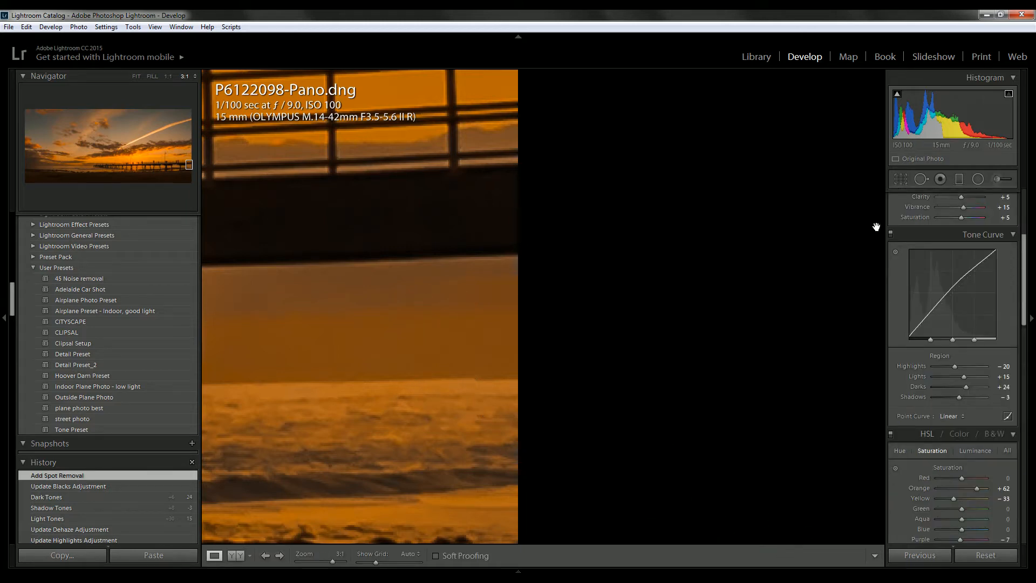
- Nudge the source area of the right-edge healing spot to line up the horizon, and finish spot removal
{"action": "left_click", "coordinate": [921, 178]}
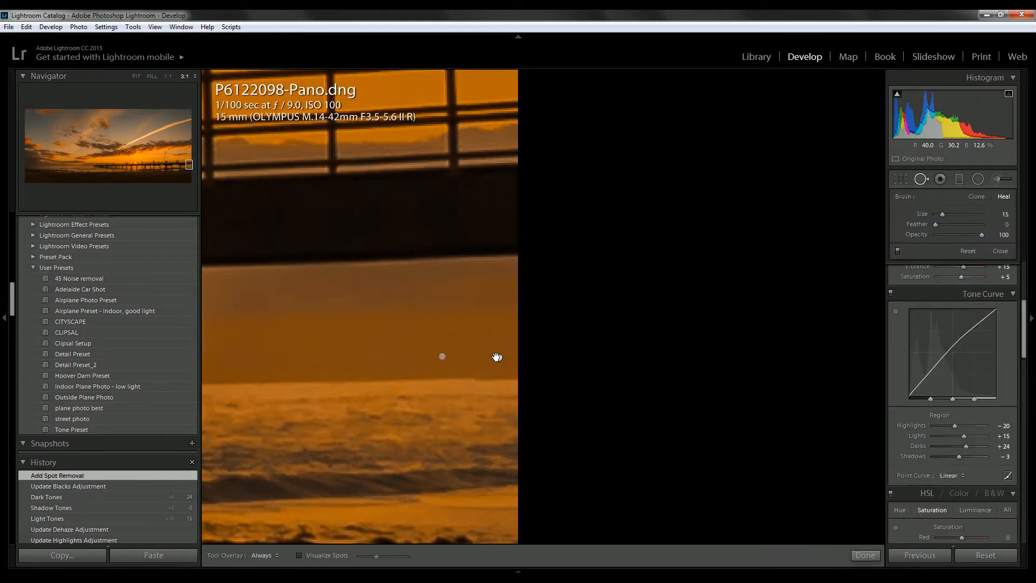
{"action": "left_click", "coordinate": [499, 360]}
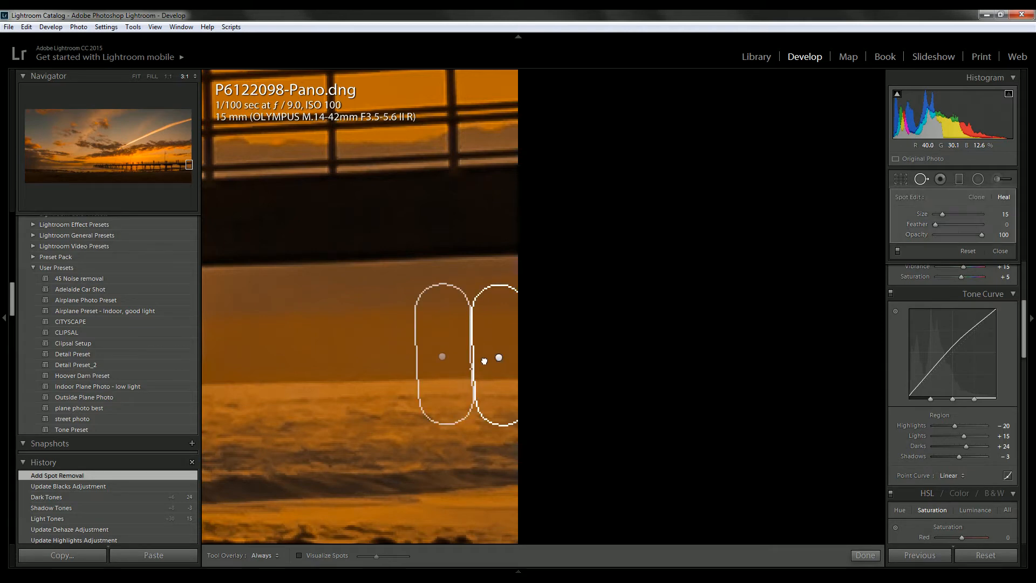
{"action": "left_click_drag", "start_coordinate": [443, 357], "coordinate": [442, 358]}
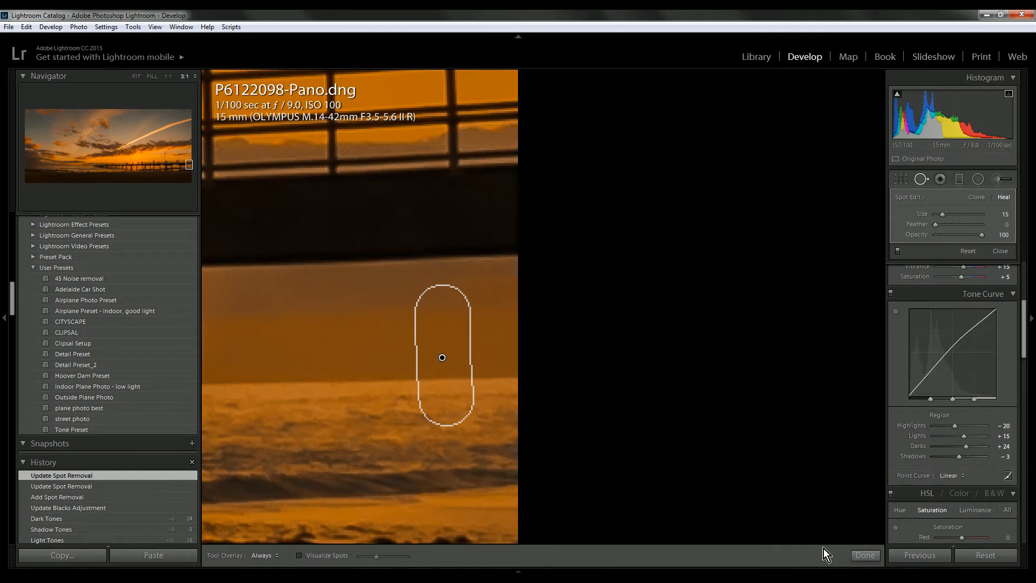
{"action": "left_click", "coordinate": [865, 555]}
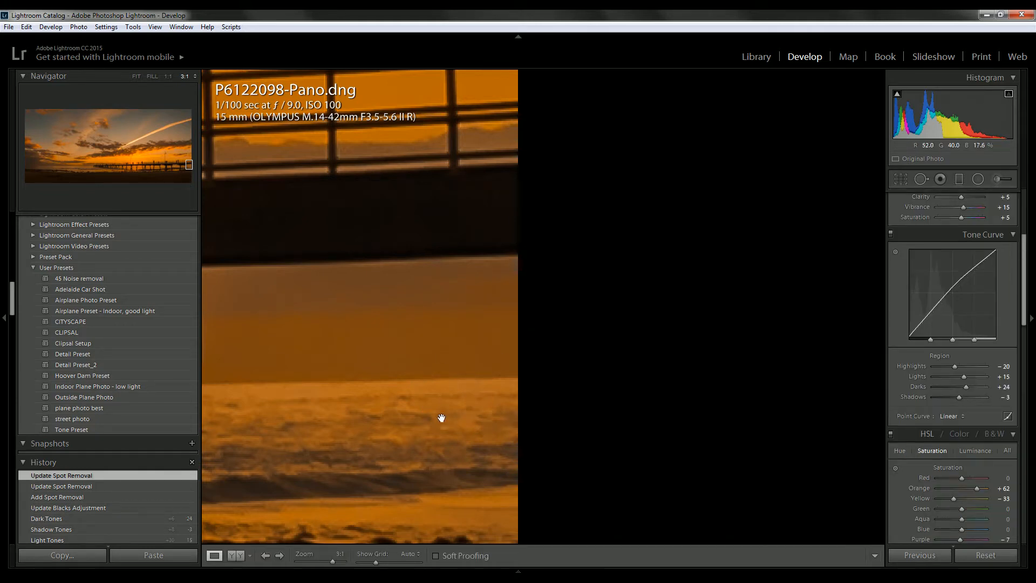
- Heal away the marker pole on the horizon beyond the pier's far end with a size 12 spot removal brush
{"action": "left_click", "coordinate": [385, 398]}
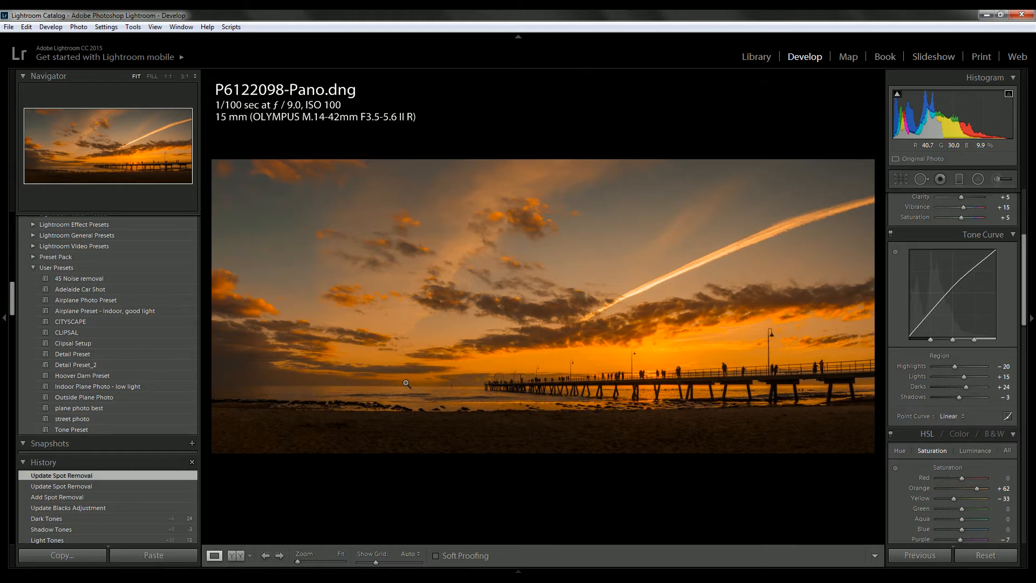
{"action": "key", "text": "Tab"}
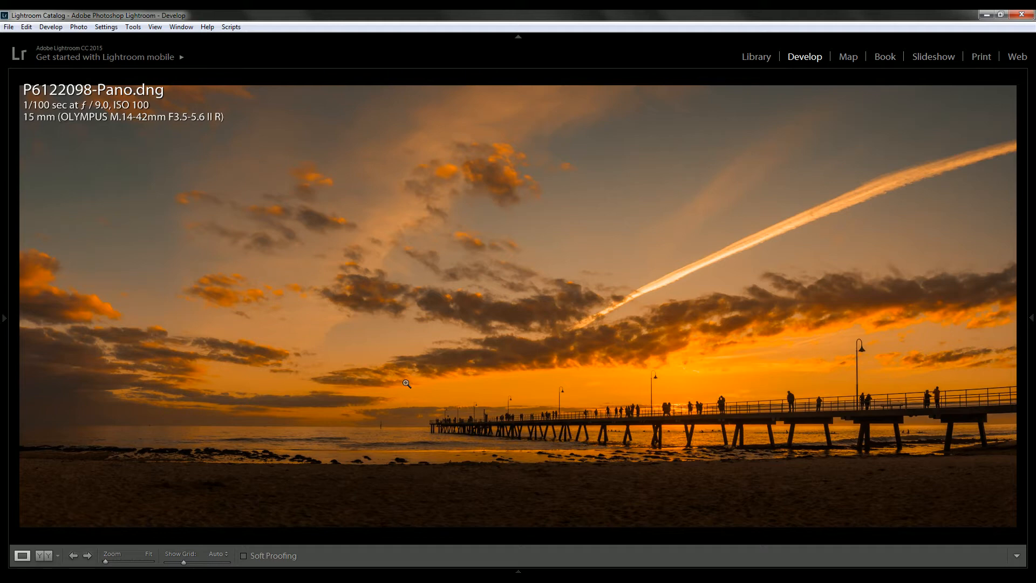
{"action": "left_click", "coordinate": [375, 428]}
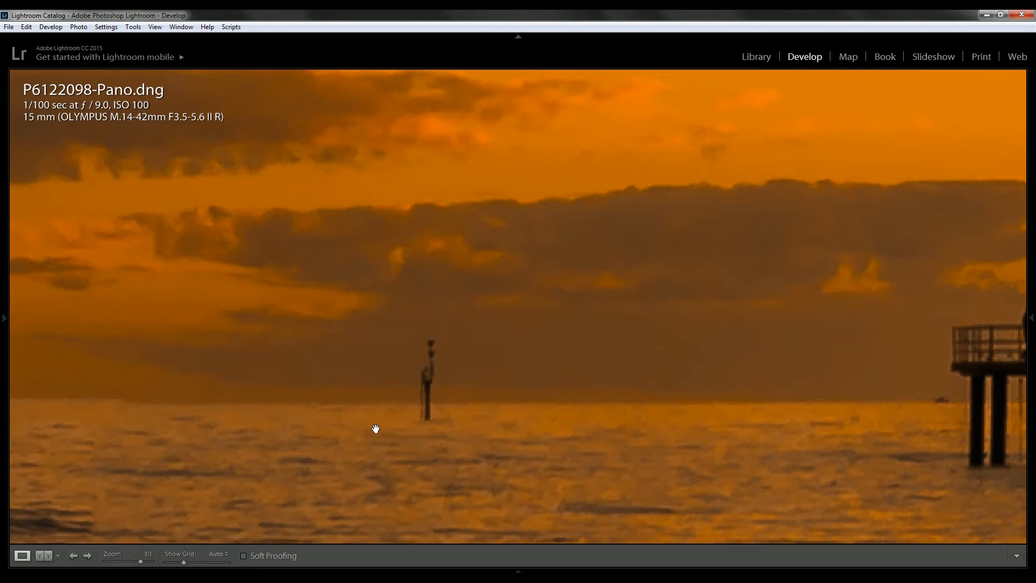
{"action": "left_click", "coordinate": [1031, 323]}
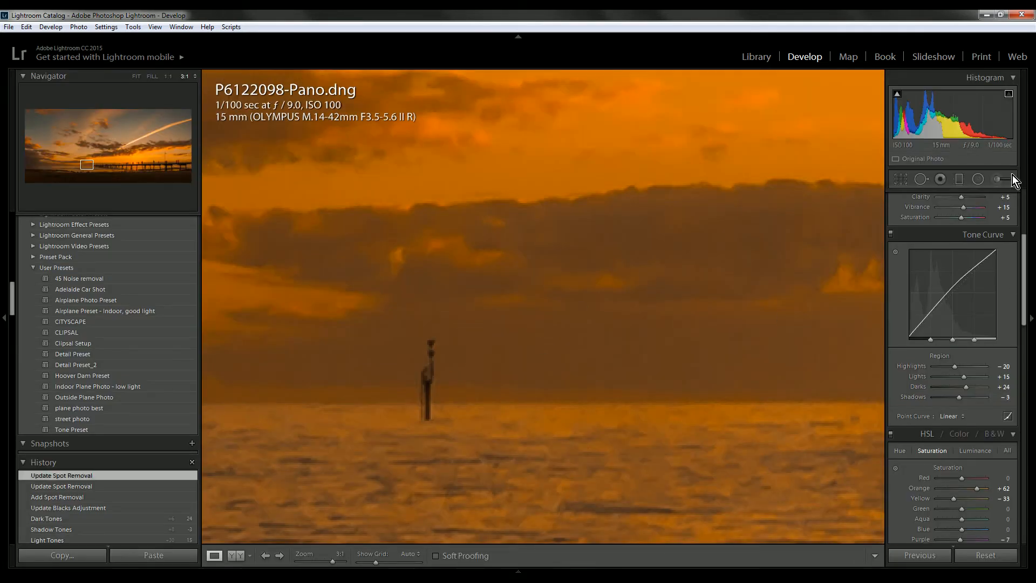
{"action": "left_click", "coordinate": [921, 179]}
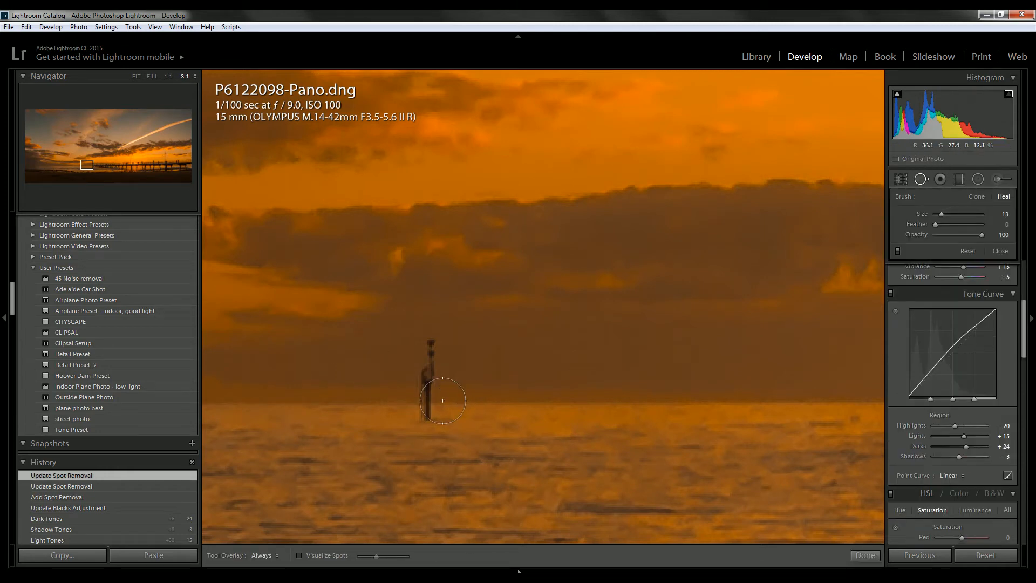
{"action": "scroll", "coordinate": [440, 401], "scroll_direction": "down", "scroll_amount": 1}
{"action": "left_click_drag", "start_coordinate": [426, 414], "coordinate": [428, 349]}
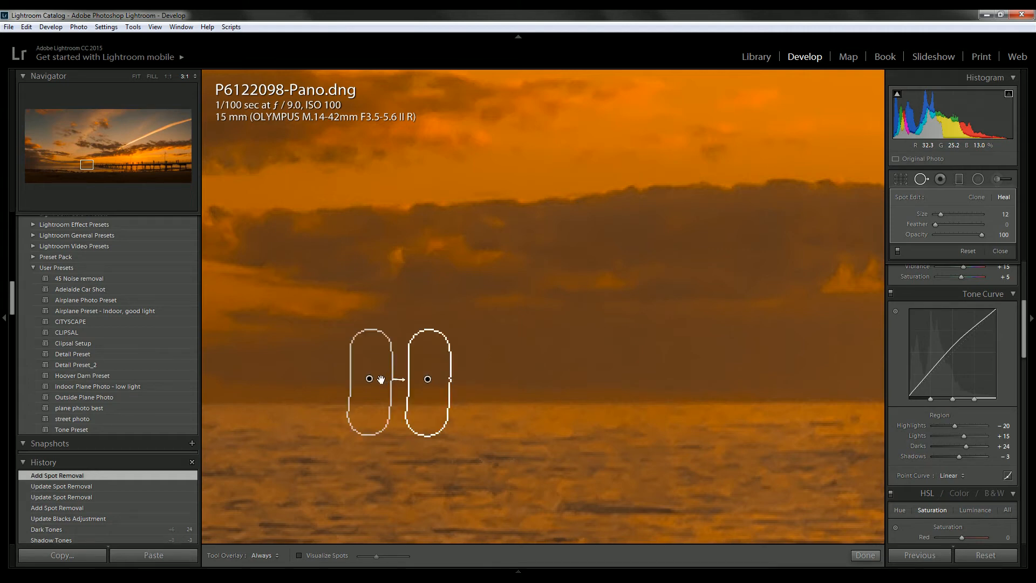
{"action": "left_click", "coordinate": [865, 555]}
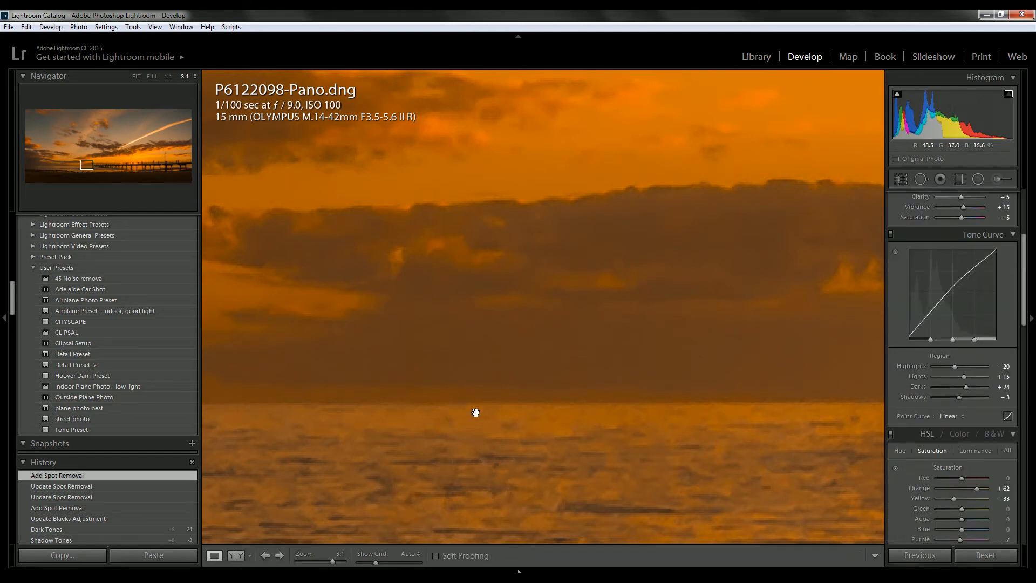
- Try to heal the abrupt end of the dark wave with a size 12 brush, and delete that healing spot
{"action": "left_click_drag", "start_coordinate": [423, 411], "coordinate": [614, 390]}
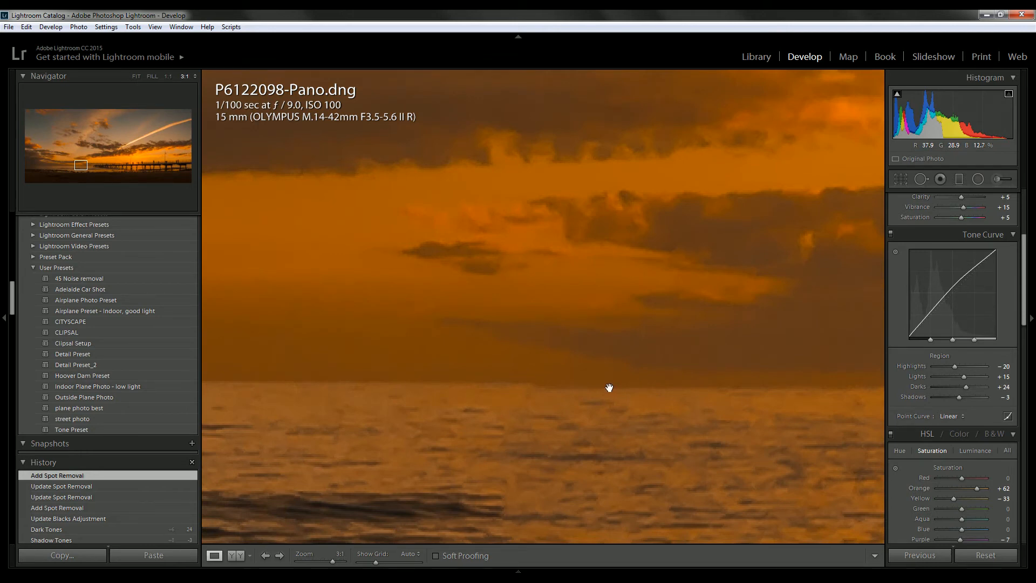
{"action": "mouse_move", "coordinate": [609, 388]}
{"action": "left_mouse_down"}
{"action": "mouse_move", "coordinate": [624, 209]}
{"action": "mouse_move", "coordinate": [620, 243]}
{"action": "left_mouse_up"}
{"action": "left_click", "coordinate": [920, 179]}
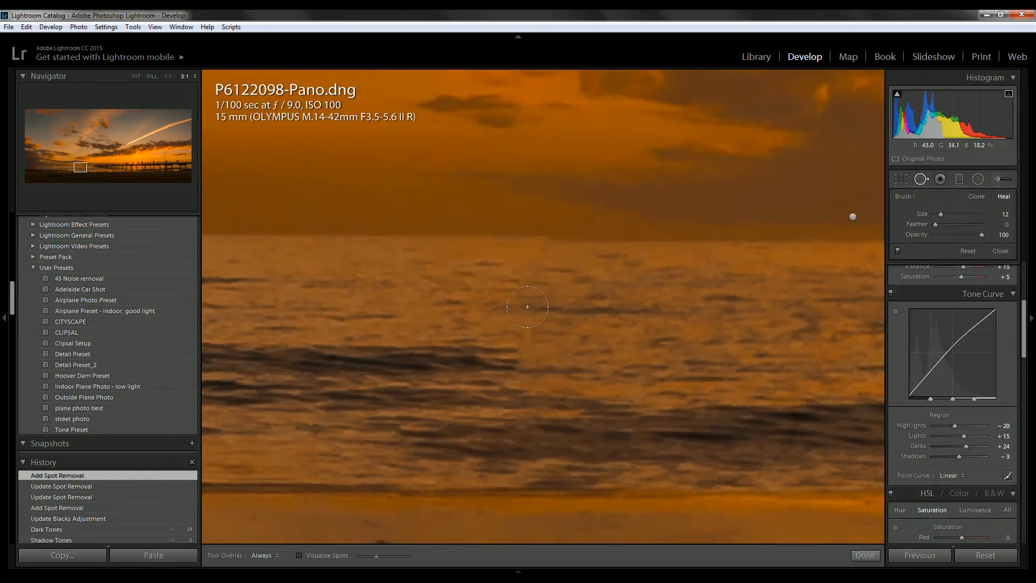
{"action": "left_click", "coordinate": [514, 354]}
{"action": "left_click_drag", "start_coordinate": [544, 388], "coordinate": [554, 393]}
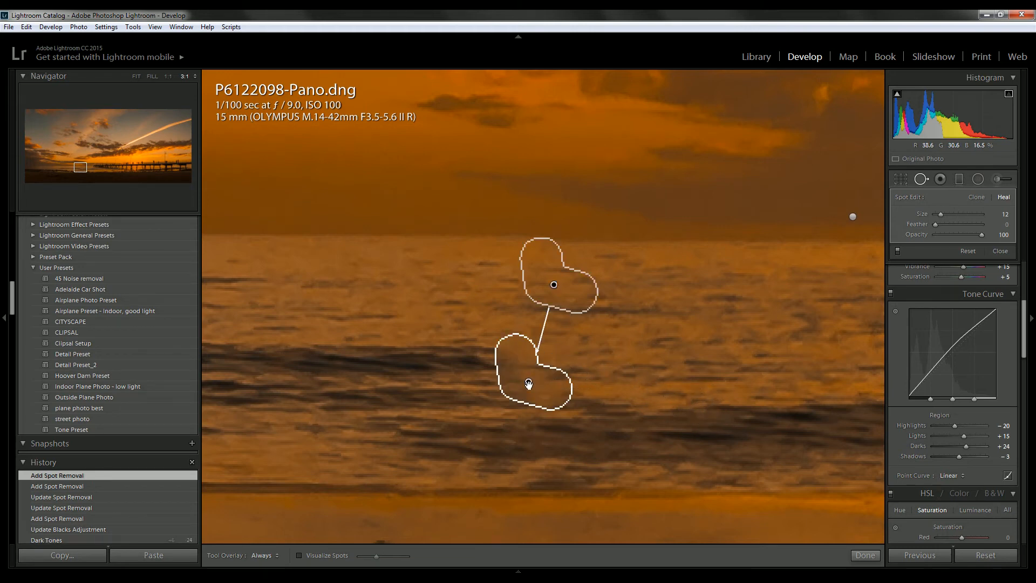
{"action": "left_click_drag", "start_coordinate": [542, 386], "coordinate": [540, 378]}
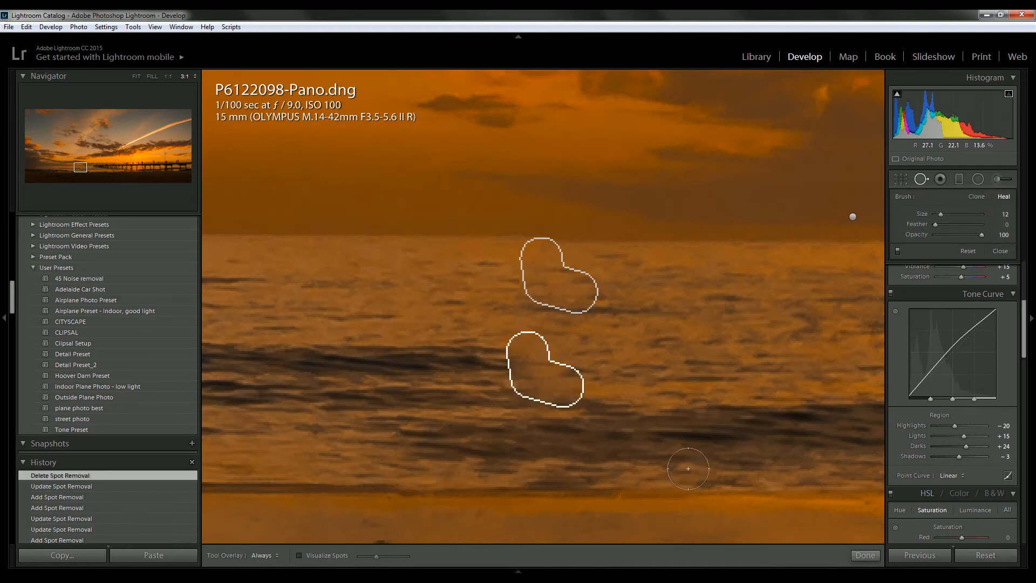
{"action": "key", "text": "Delete"}
{"action": "left_click", "coordinate": [870, 556]}
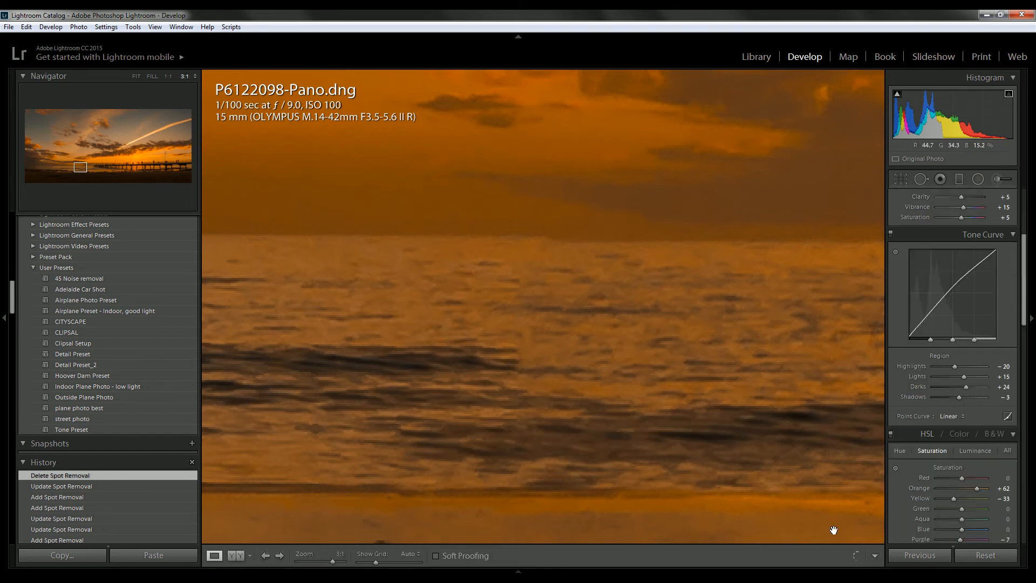
- Examine the surfers beneath the pier and the pier's lamp posts at close zoom
{"action": "left_click", "coordinate": [141, 80]}
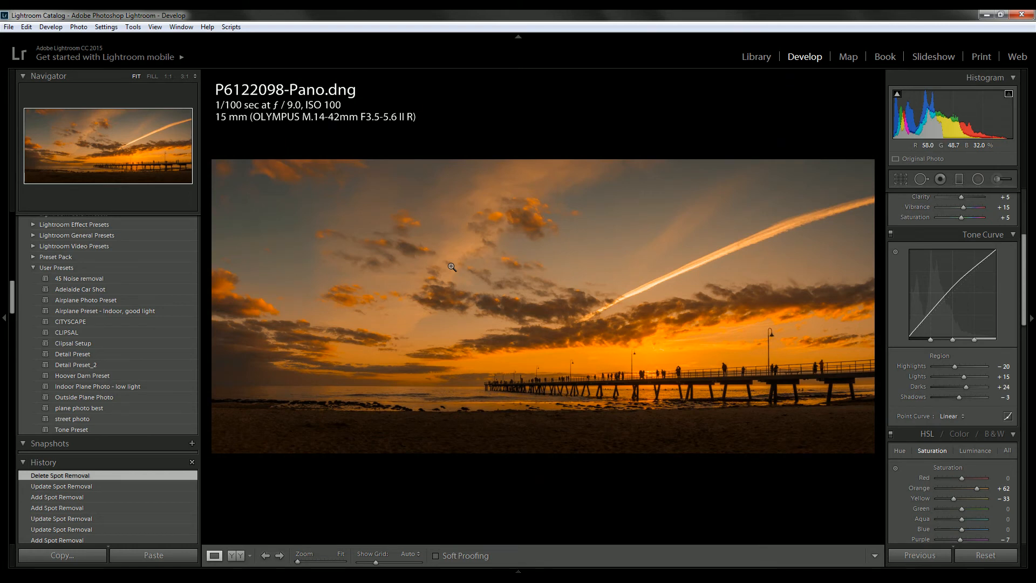
{"action": "left_click", "coordinate": [756, 394]}
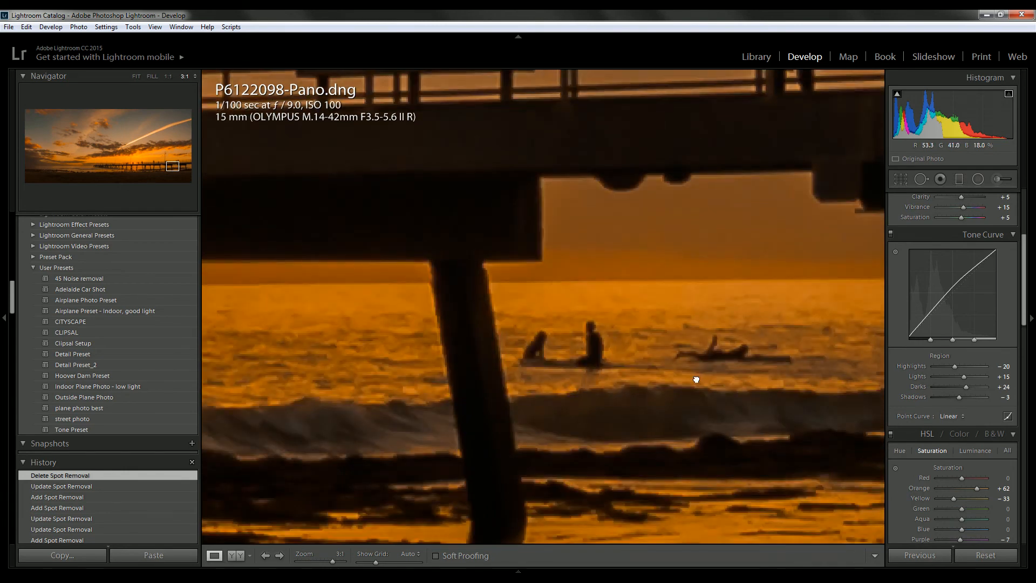
{"action": "left_click", "coordinate": [696, 380]}
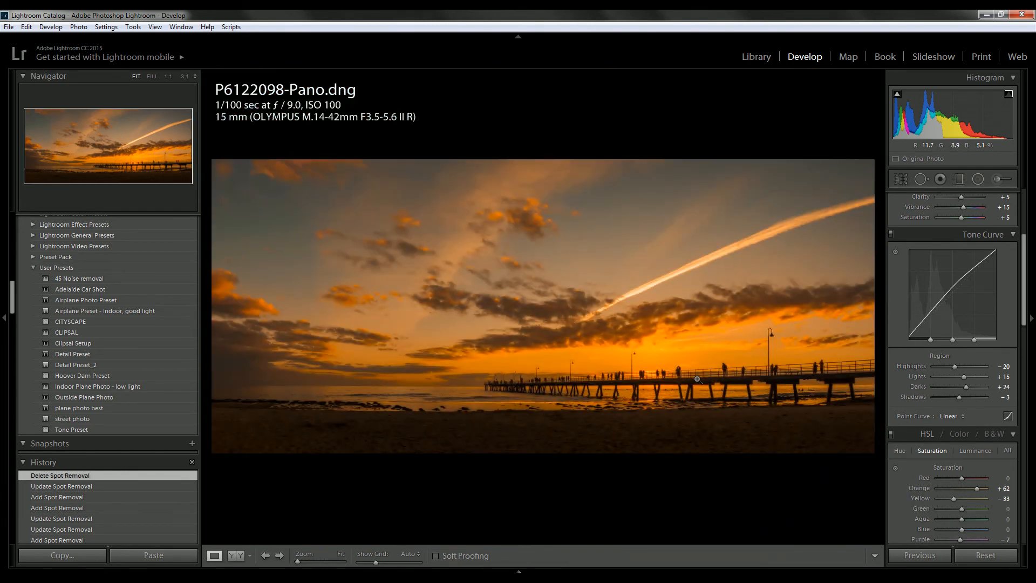
{"action": "left_click", "coordinate": [775, 336]}
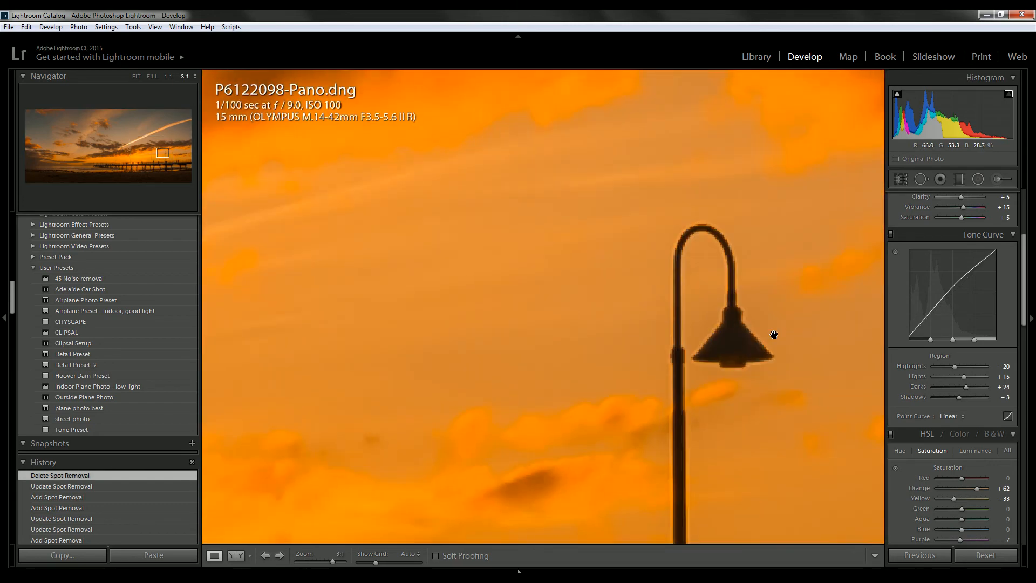
{"action": "left_click", "coordinate": [774, 335]}
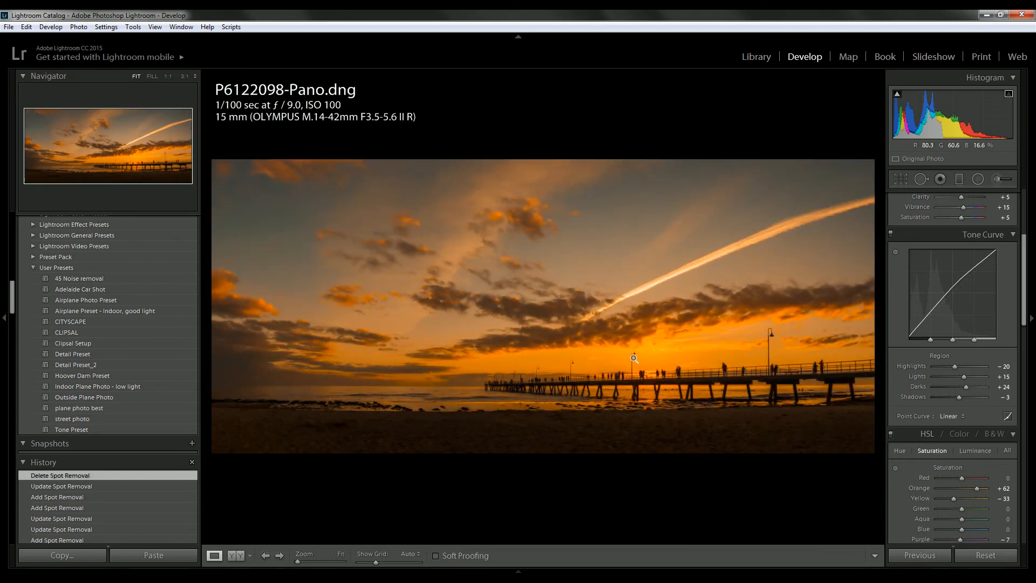
{"action": "left_click", "coordinate": [634, 358]}
{"action": "left_click", "coordinate": [630, 355]}
{"action": "key", "text": "alt"}
{"action": "key", "text": "alt"}
{"action": "right_click", "coordinate": [436, 578]}
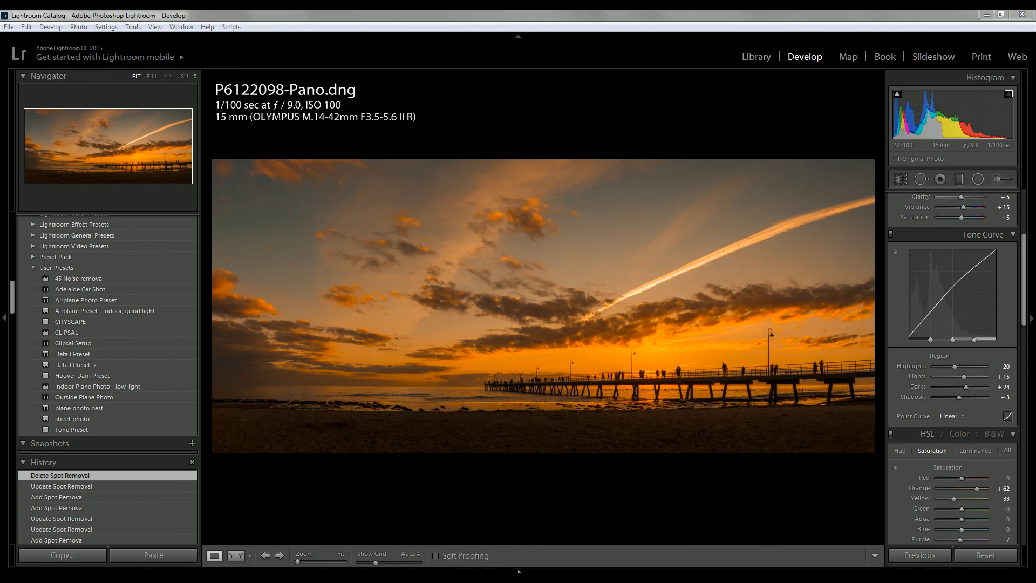
{"action": "left_click", "coordinate": [436, 578]}
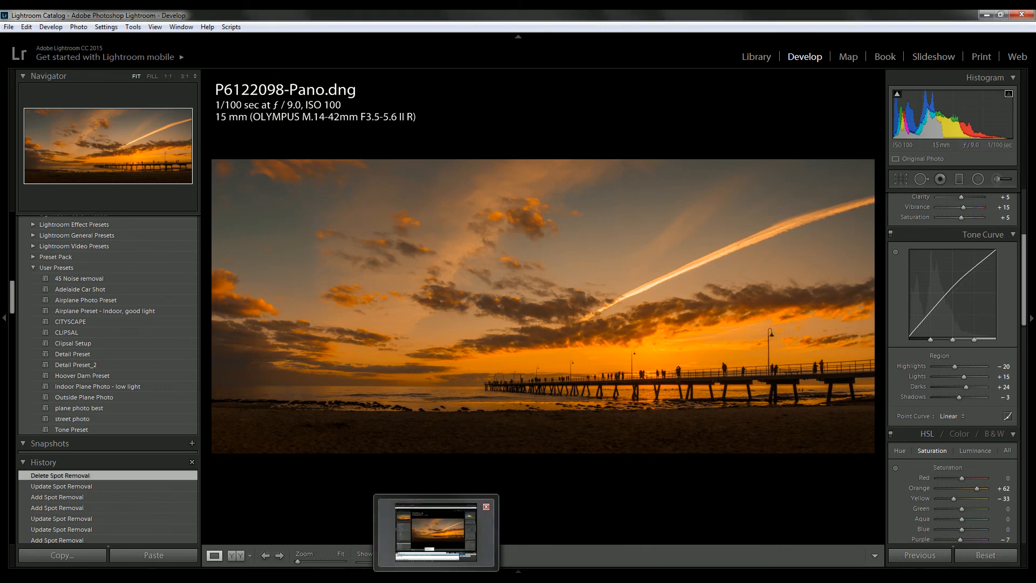
{"action": "left_click", "coordinate": [436, 533]}
{"action": "left_click", "coordinate": [208, 41]}
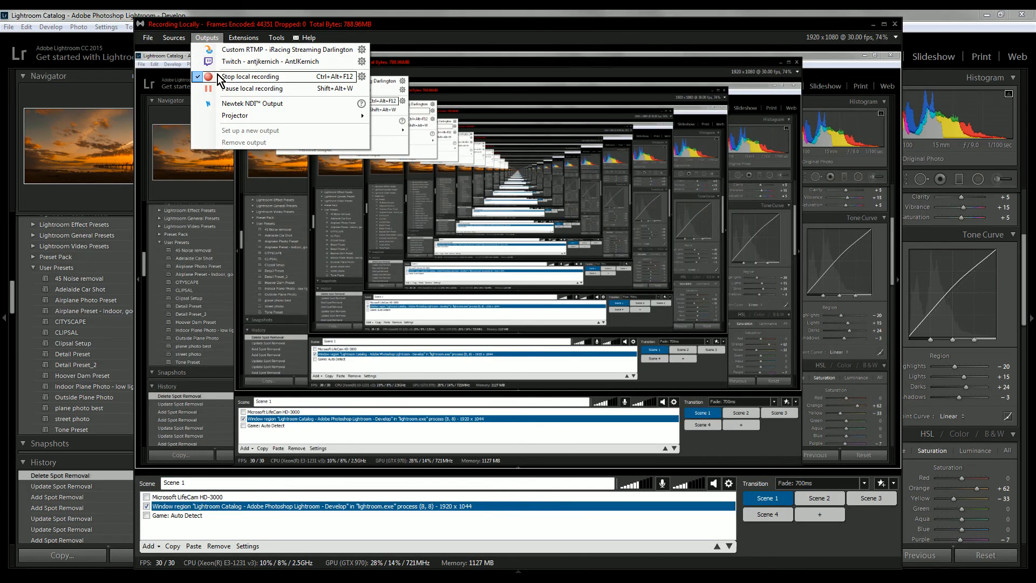